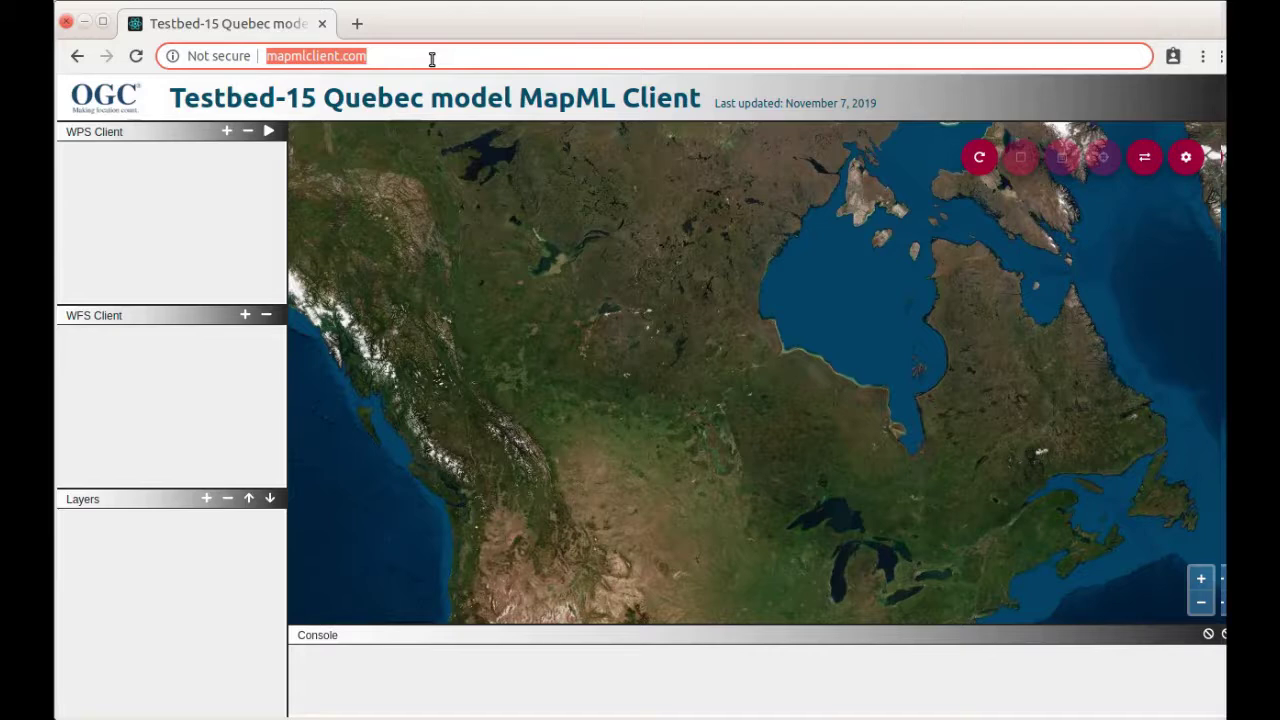
- Load mapmlclient.com and apply OpenStreetMap as the base map in the map settings
{"action": "key", "text": "Return"}
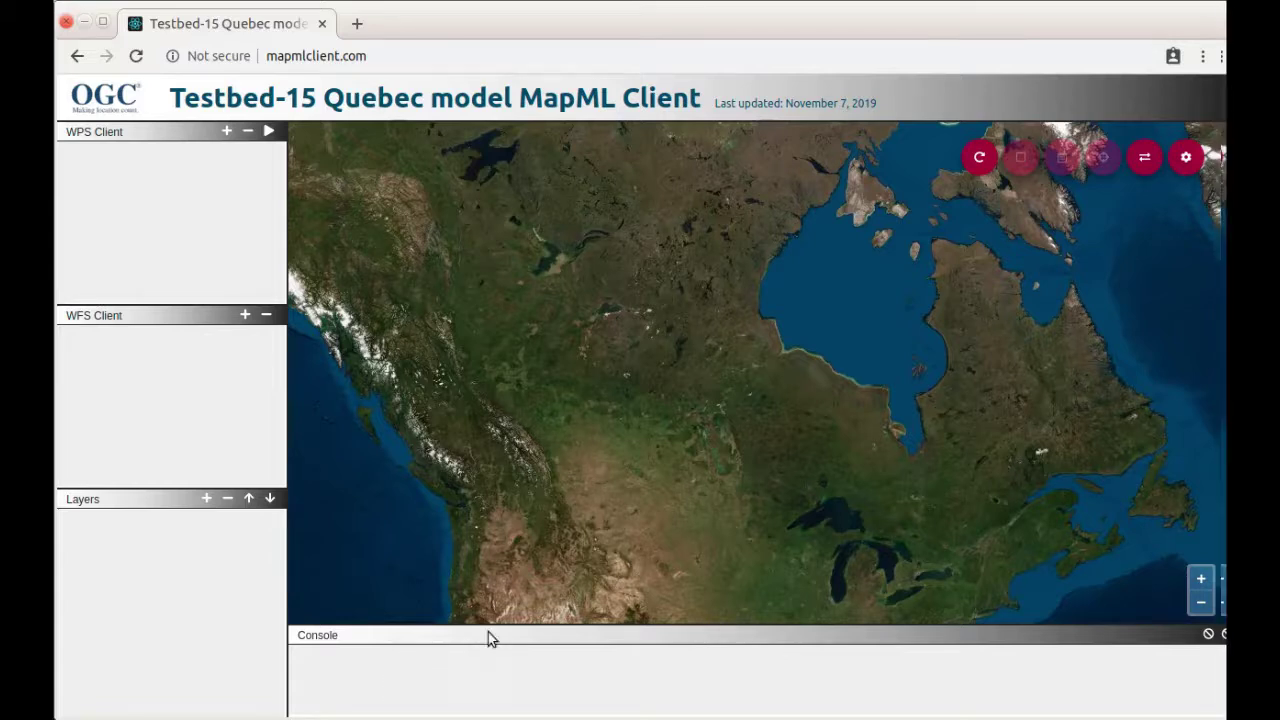
{"action": "left_click", "coordinate": [1186, 158]}
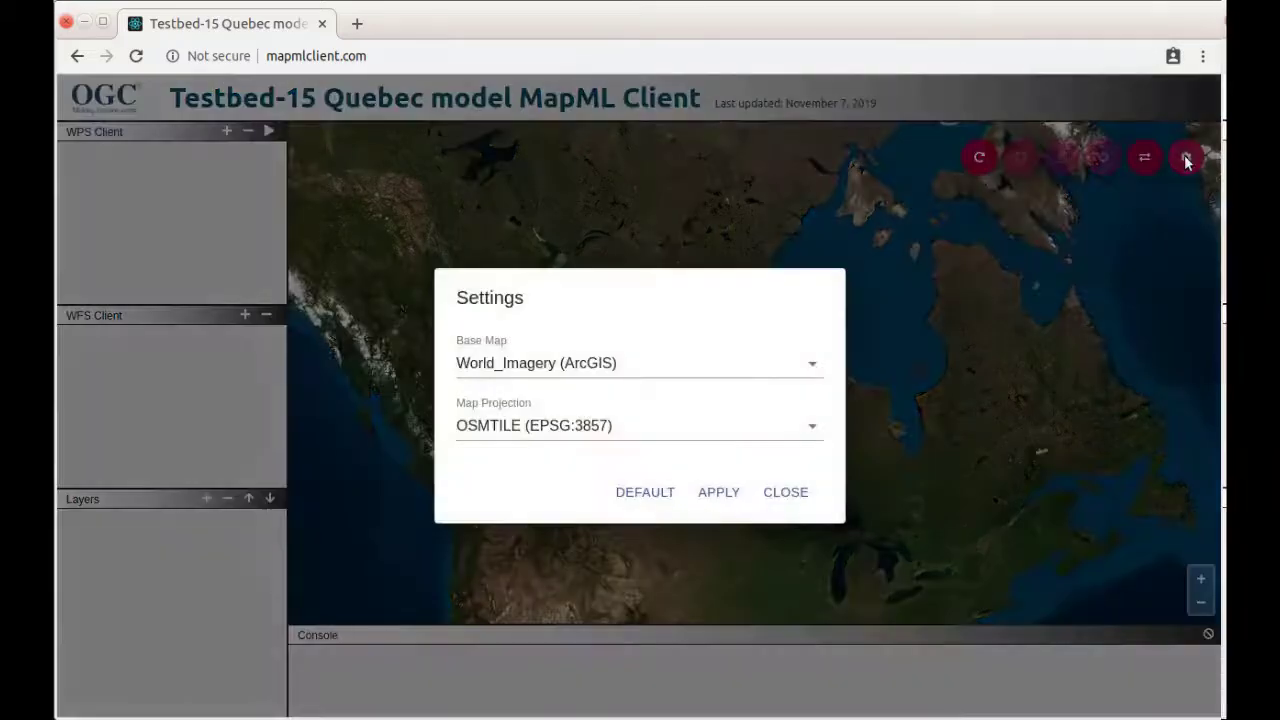
{"action": "left_click", "coordinate": [672, 363]}
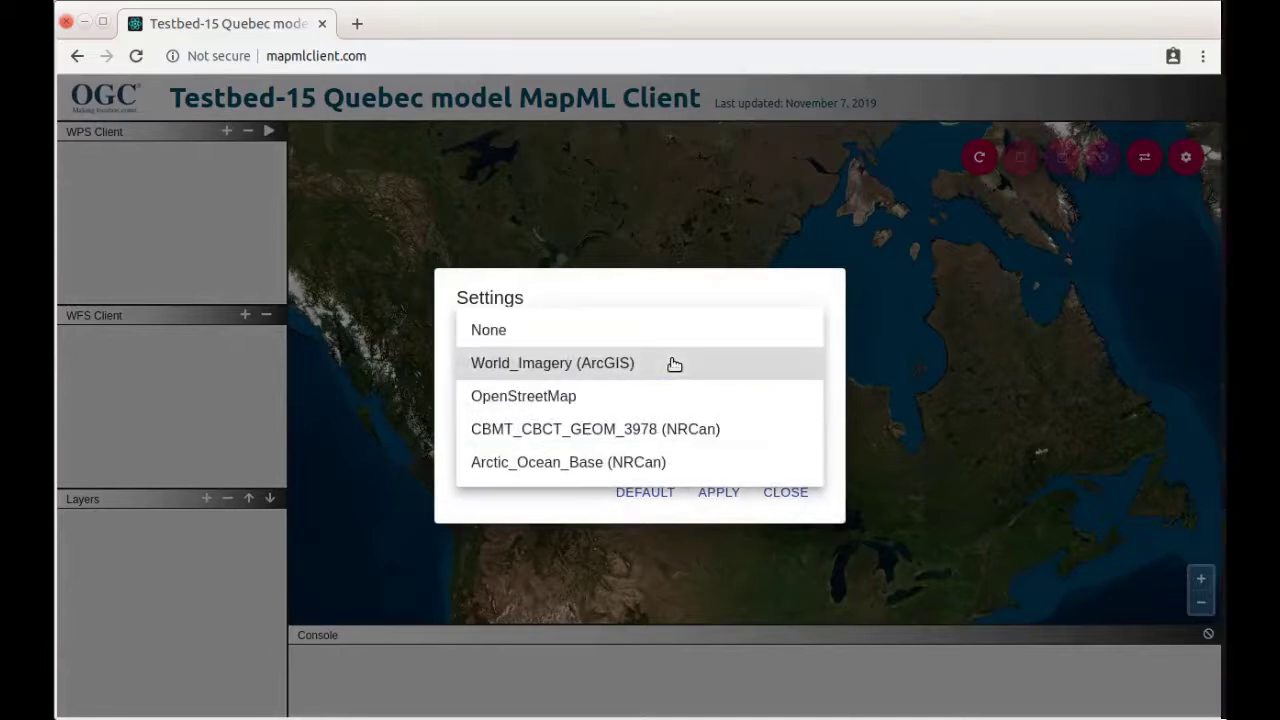
{"action": "left_click", "coordinate": [640, 403]}
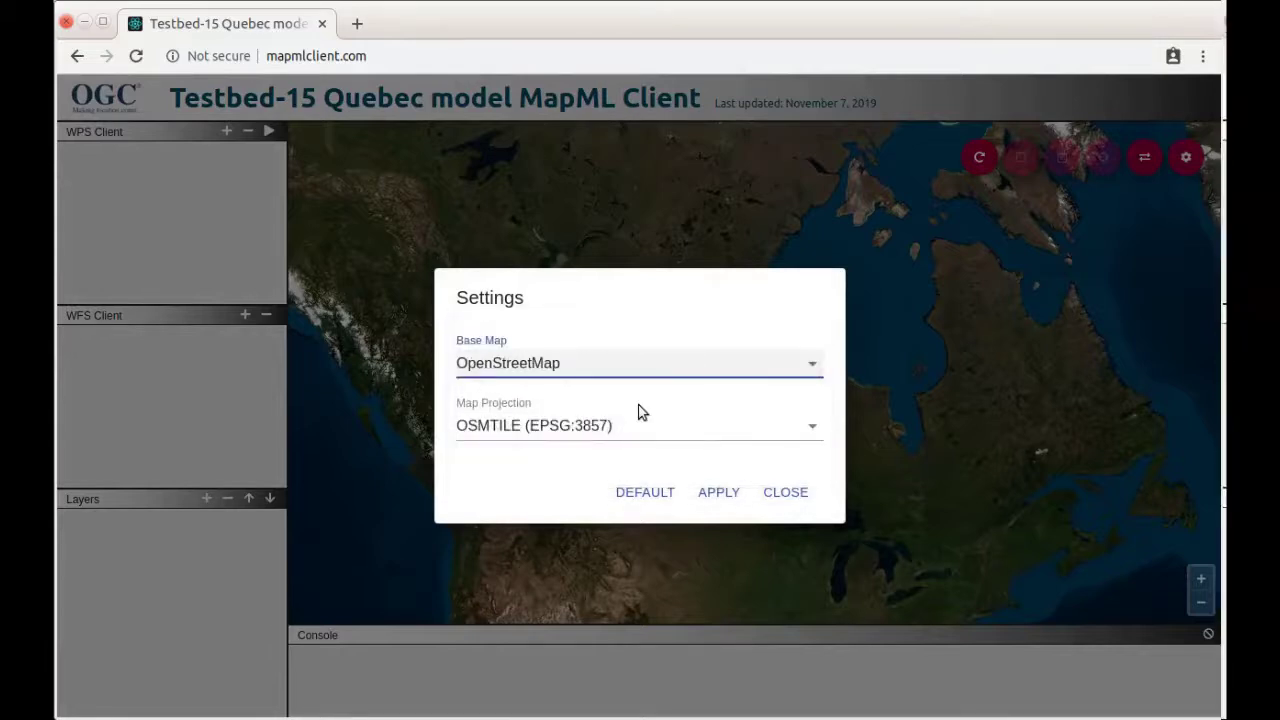
{"action": "left_click", "coordinate": [716, 493]}
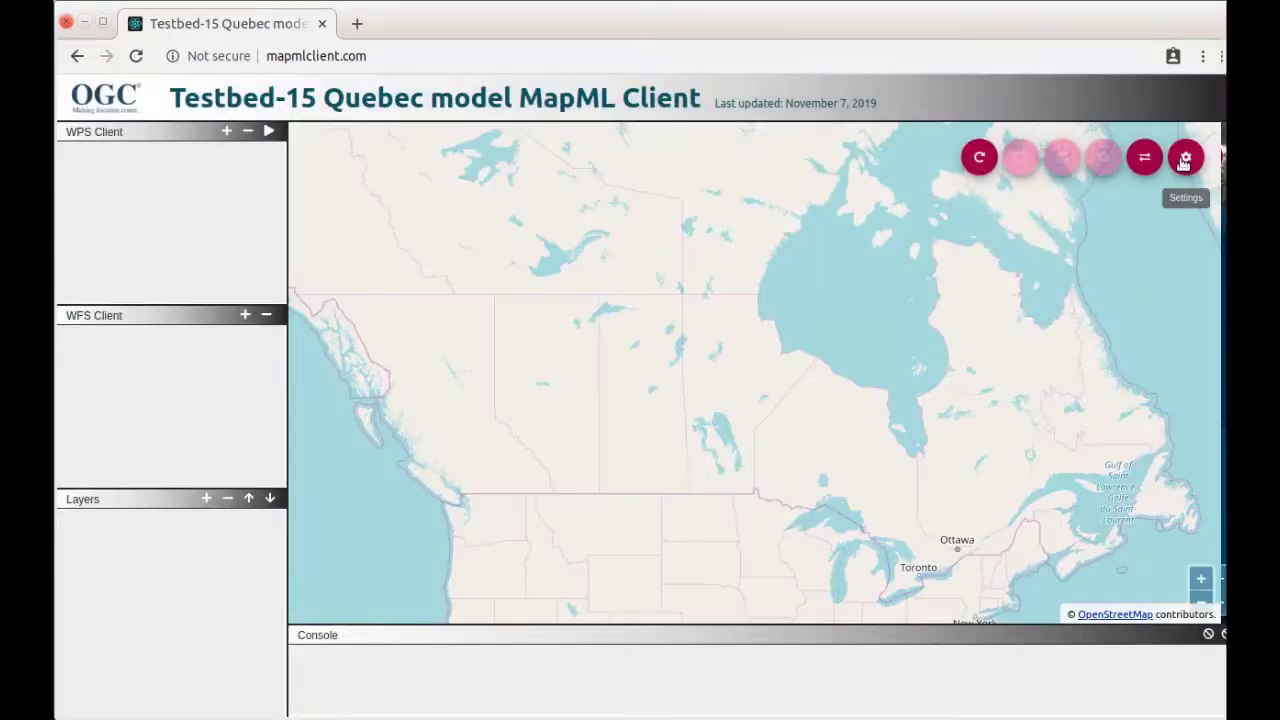
- Change the base map to CBMT_CBCT_GEOM_3978 (NRCan) and apply it
{"action": "left_click", "coordinate": [1185, 158]}
{"action": "left_click", "coordinate": [697, 363]}
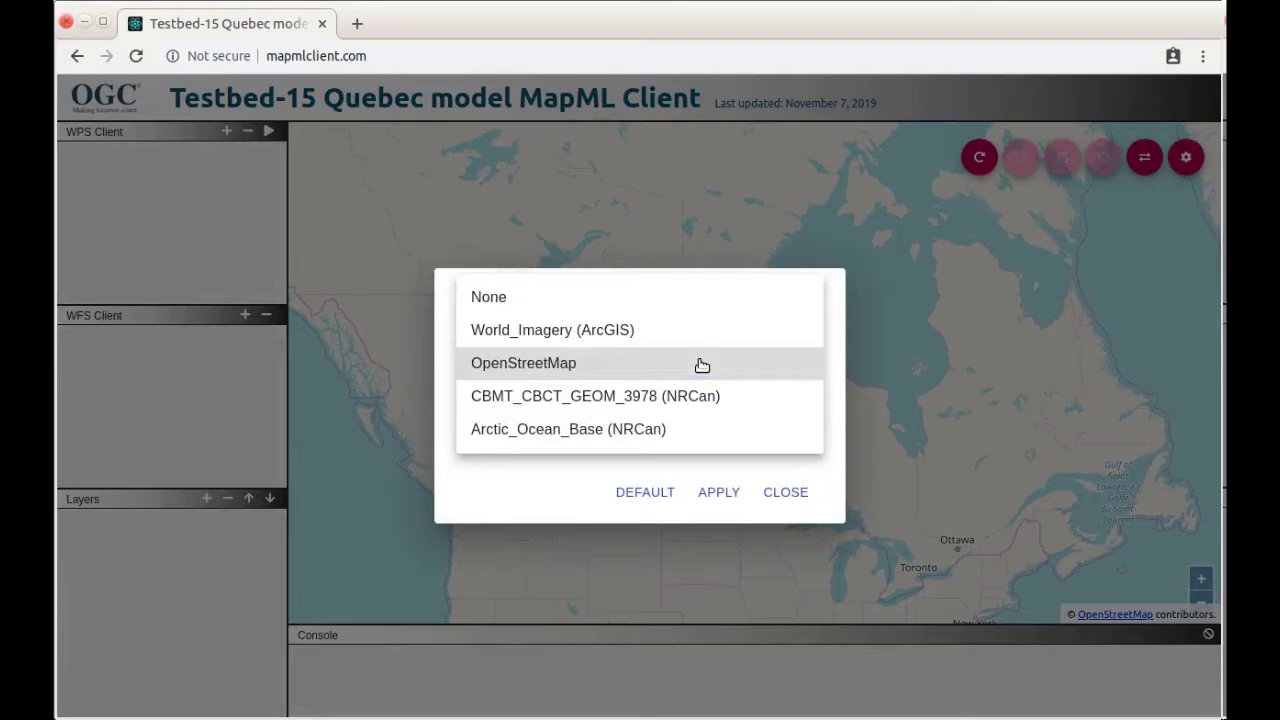
{"action": "left_click", "coordinate": [666, 404]}
{"action": "left_click", "coordinate": [722, 491]}
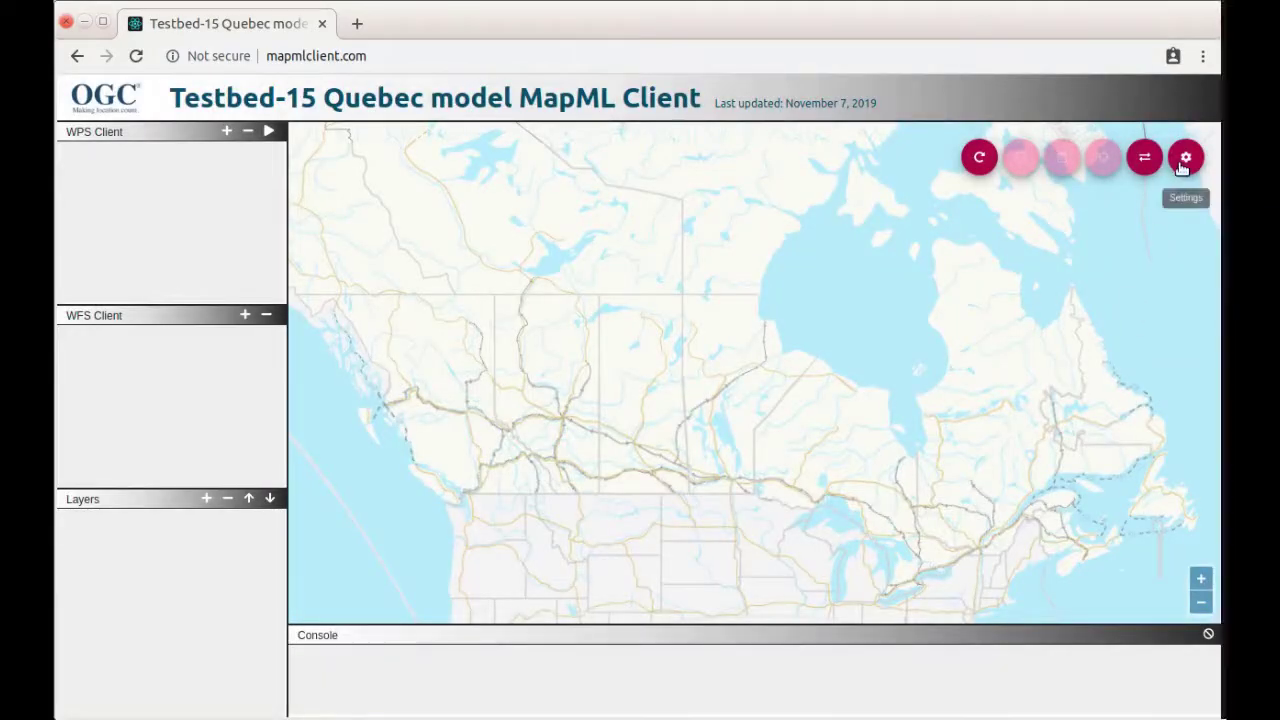
- Set the map projection to CBMTILE (EPSG:3978) and apply it
{"action": "left_click", "coordinate": [1183, 168]}
{"action": "left_click", "coordinate": [660, 432]}
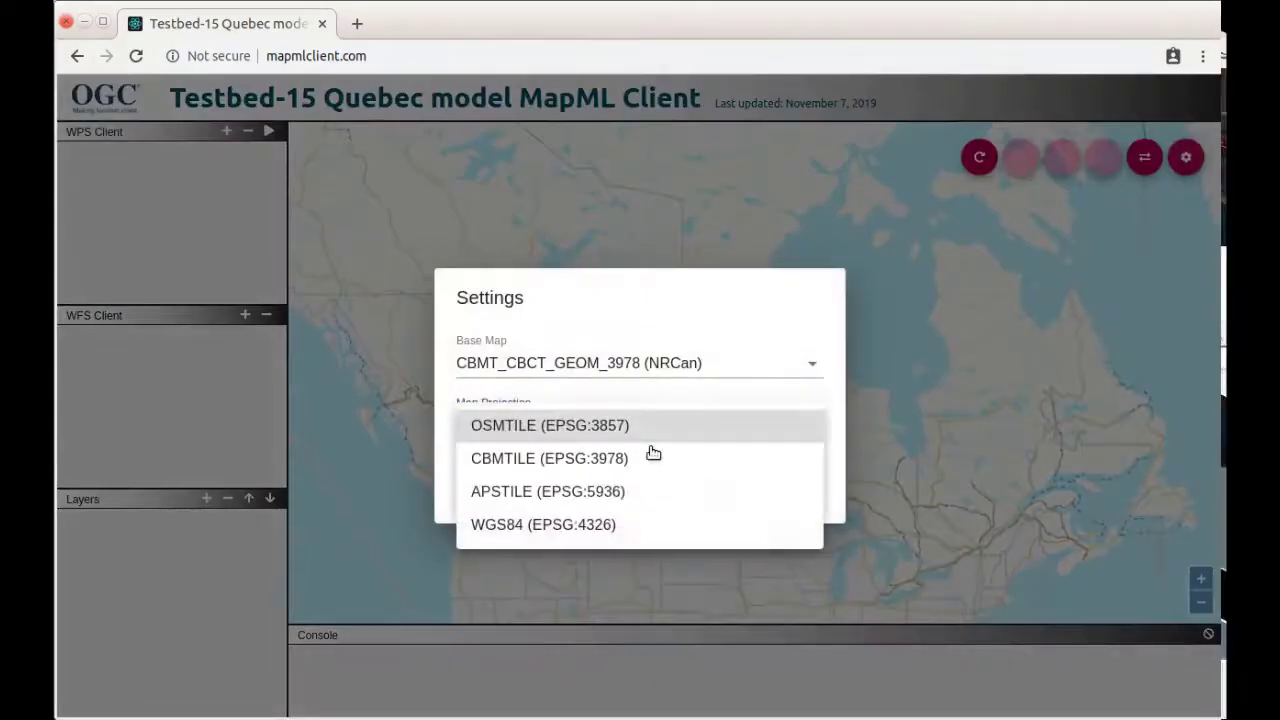
{"action": "left_click", "coordinate": [651, 456]}
{"action": "left_click", "coordinate": [718, 491]}
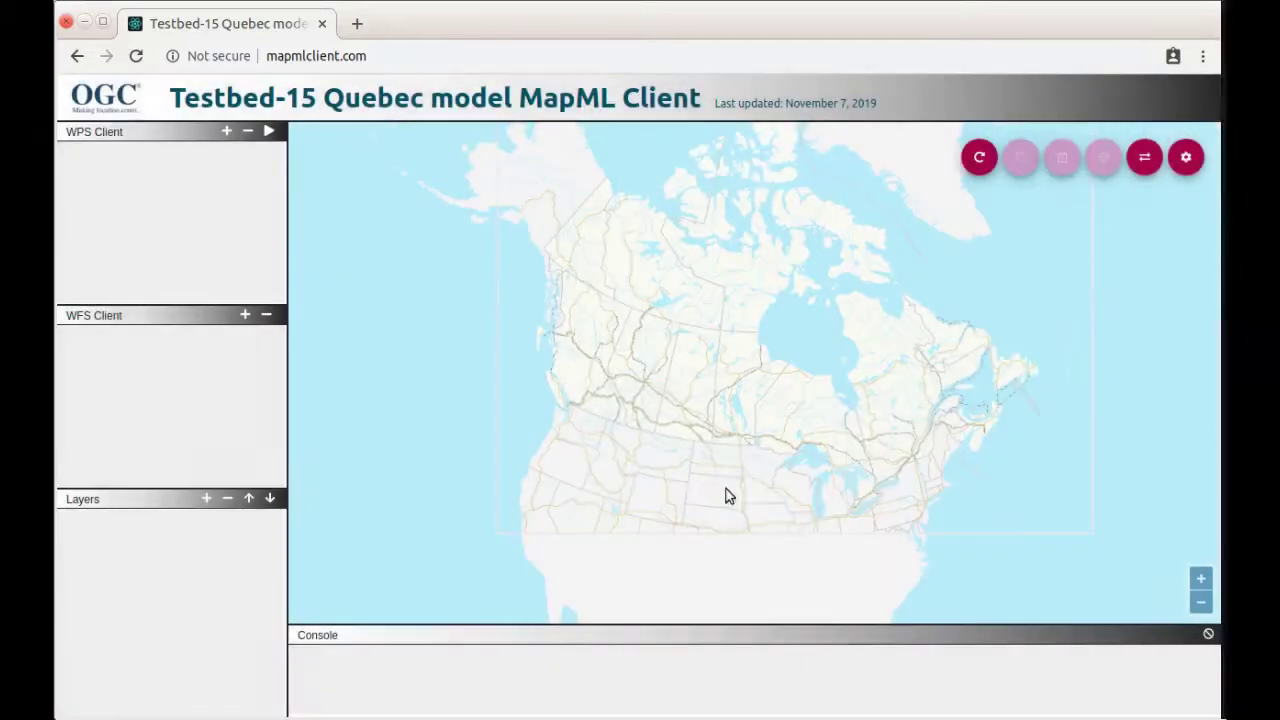
- Switch the map projection to WGS84 (EPSG:4326) and apply it
{"action": "left_click", "coordinate": [1185, 160]}
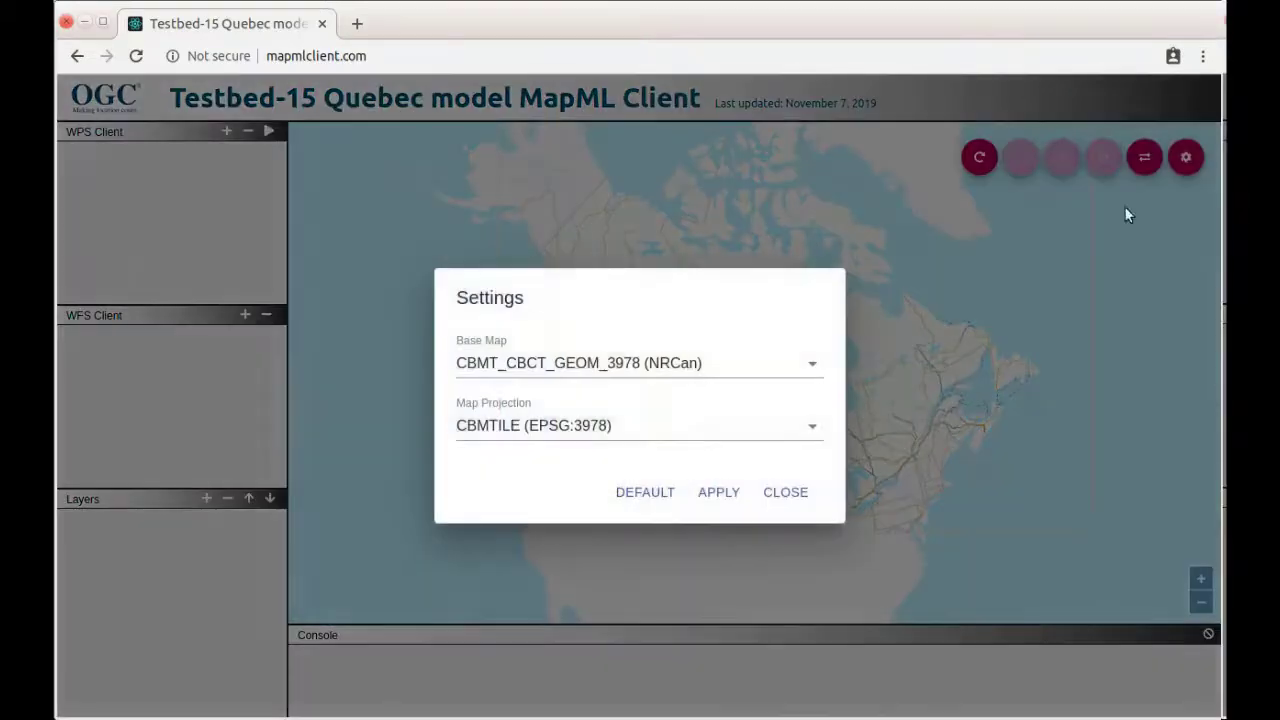
{"action": "left_click", "coordinate": [611, 428]}
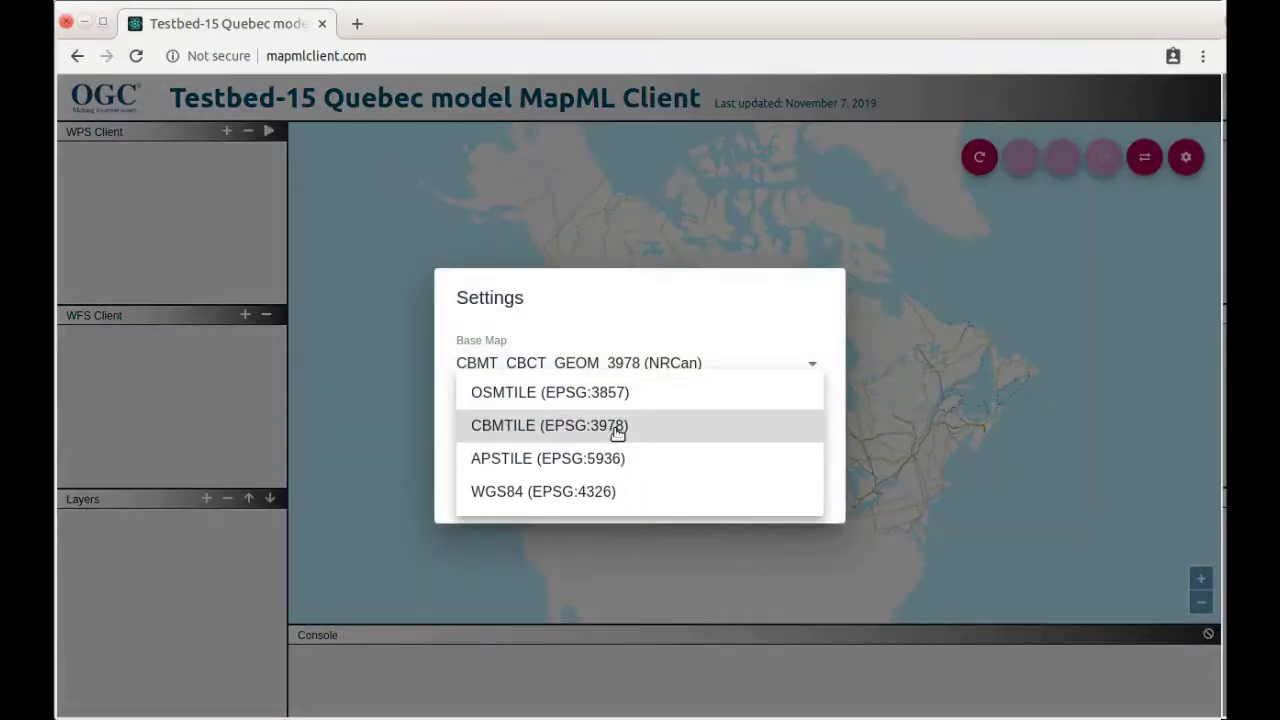
{"action": "left_click", "coordinate": [622, 491]}
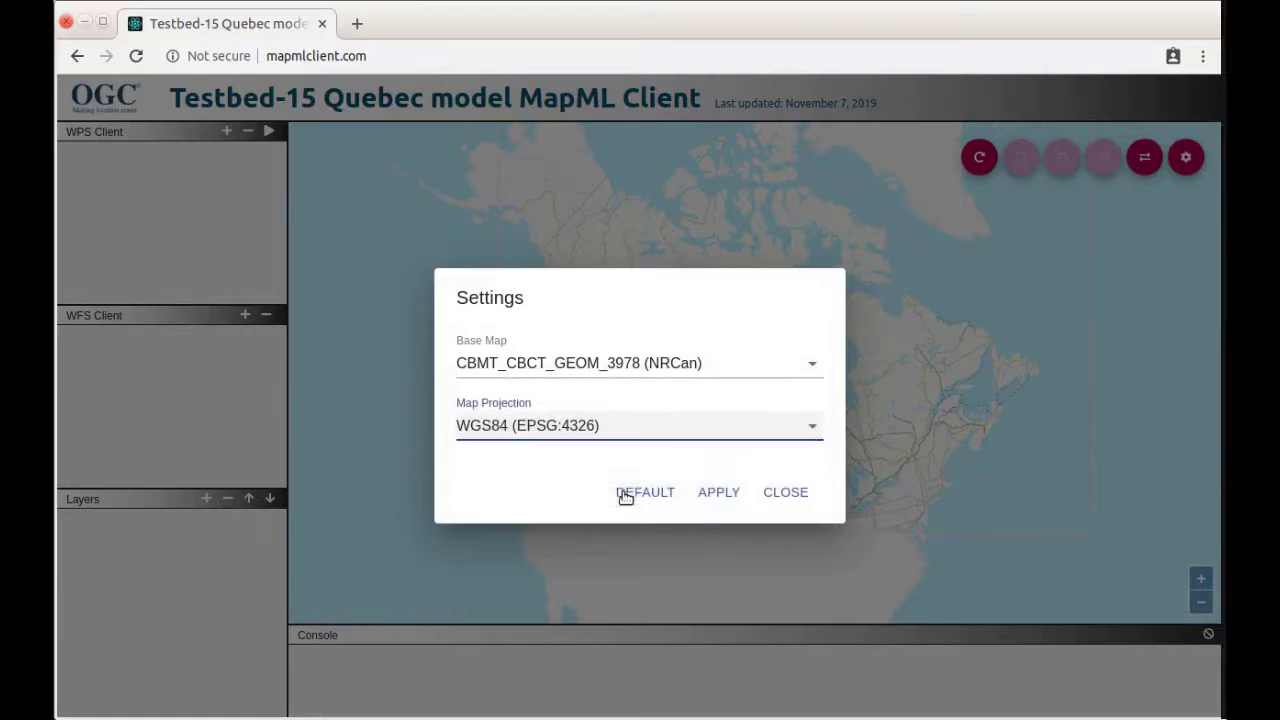
{"action": "left_click", "coordinate": [718, 492]}
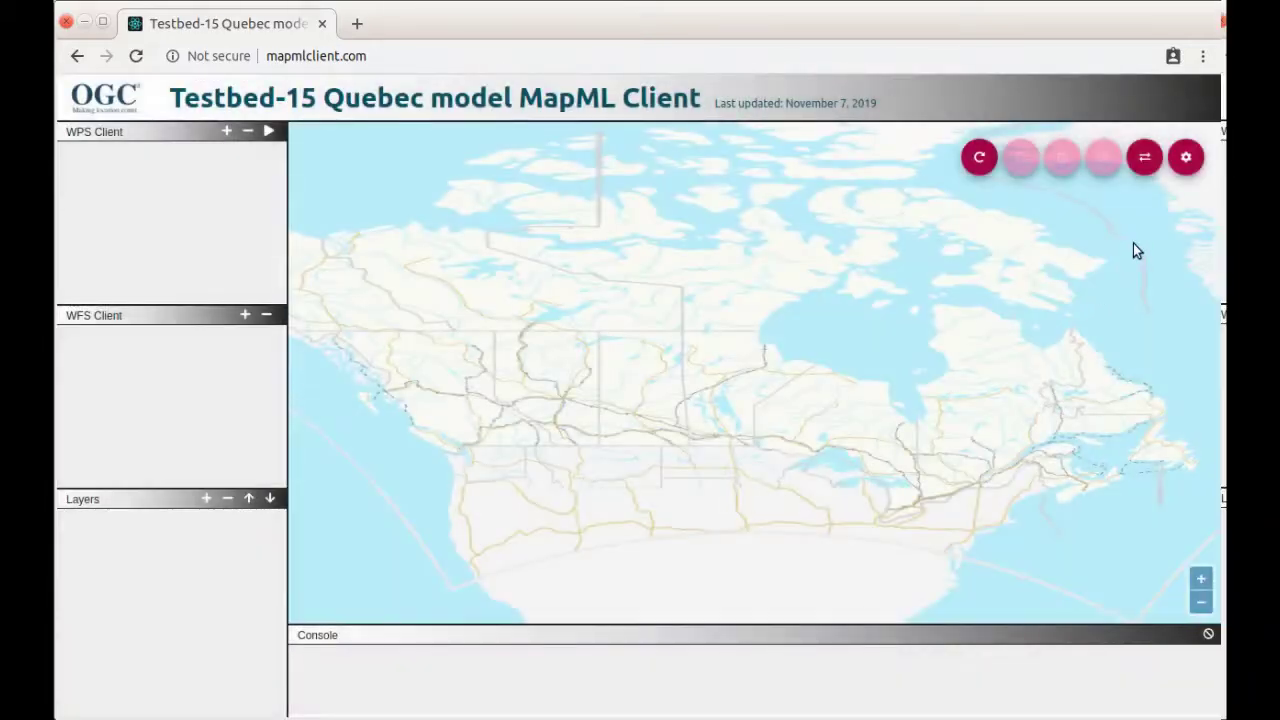
- Set the base map to World_Imagery (ArcGIS) and apply it
{"action": "left_click", "coordinate": [1186, 157]}
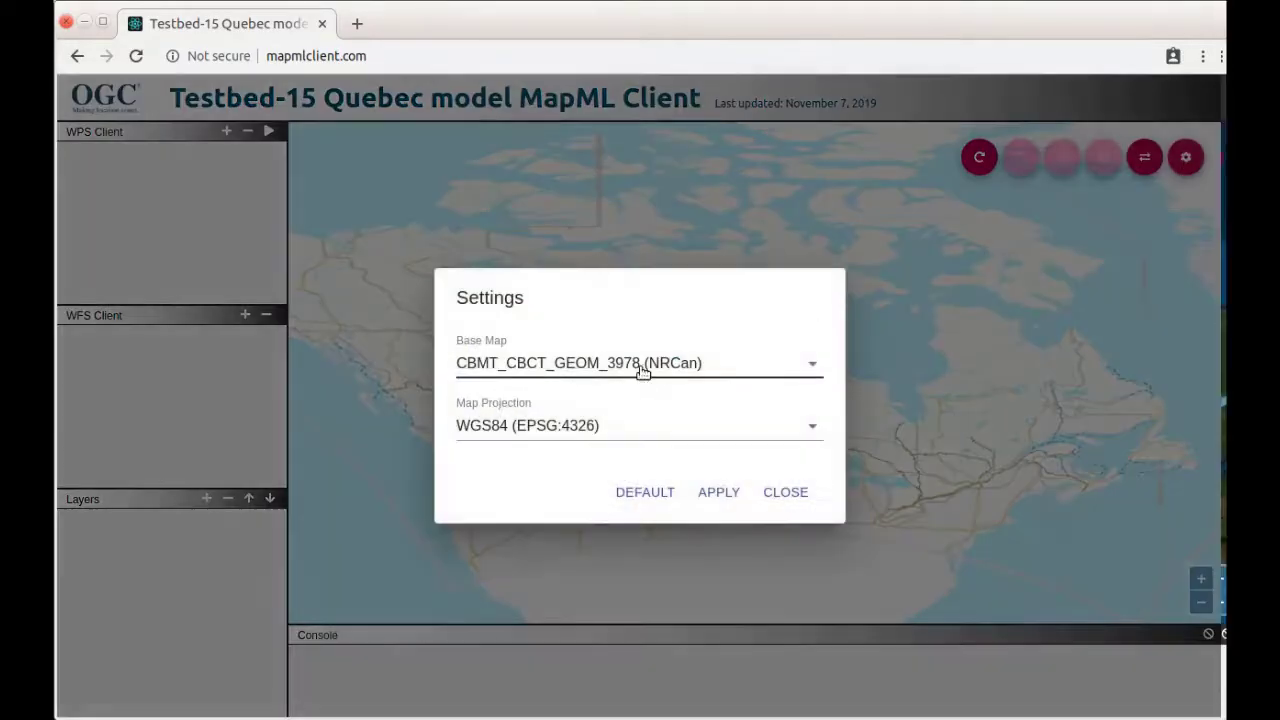
{"action": "left_click", "coordinate": [642, 367]}
{"action": "left_click", "coordinate": [626, 297]}
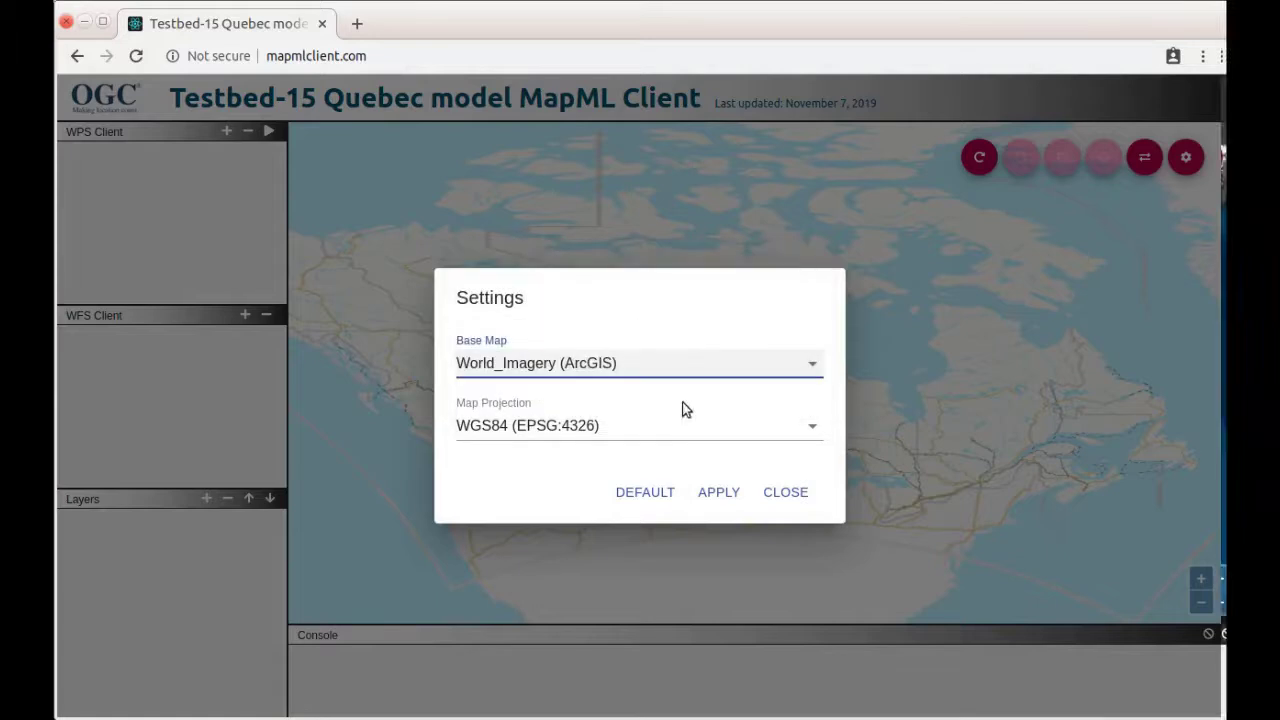
{"action": "left_click", "coordinate": [710, 491]}
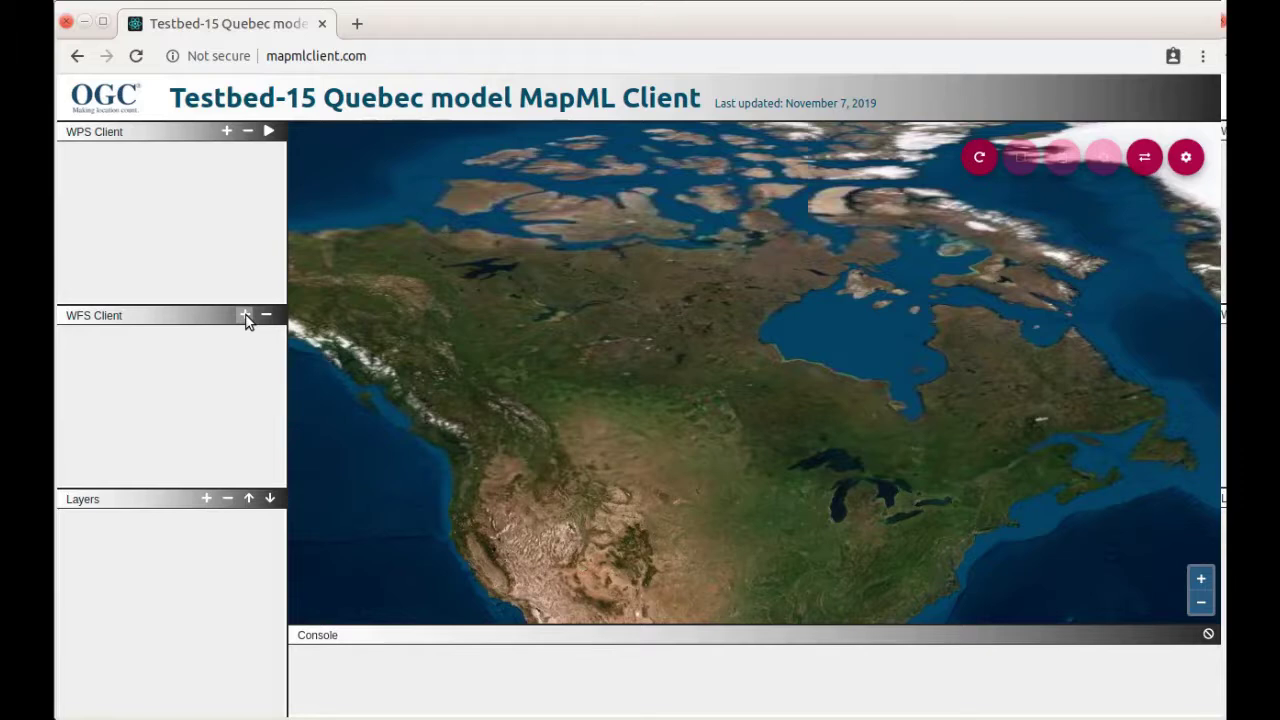
- Add the collections of the predefined Ecere OGC API - Features service endpoint to the WFS Client
{"action": "left_click", "coordinate": [245, 315]}
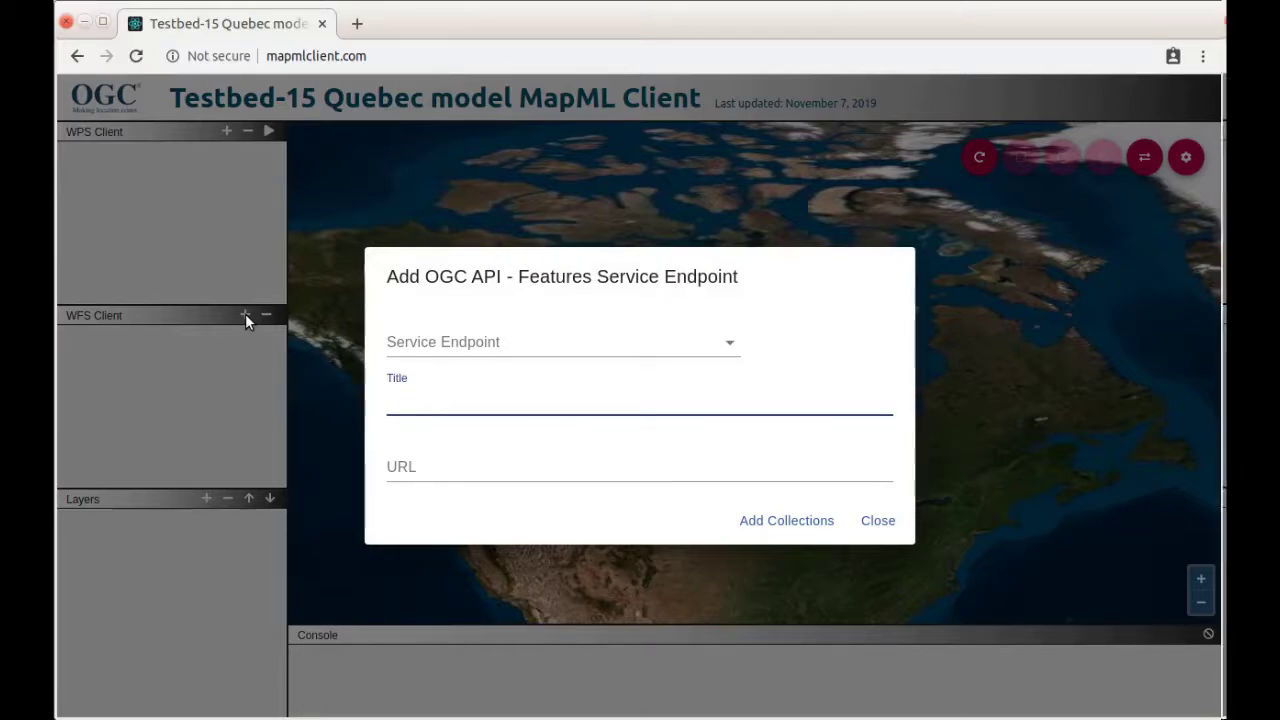
{"action": "left_click", "coordinate": [467, 470]}
{"action": "left_click", "coordinate": [467, 402]}
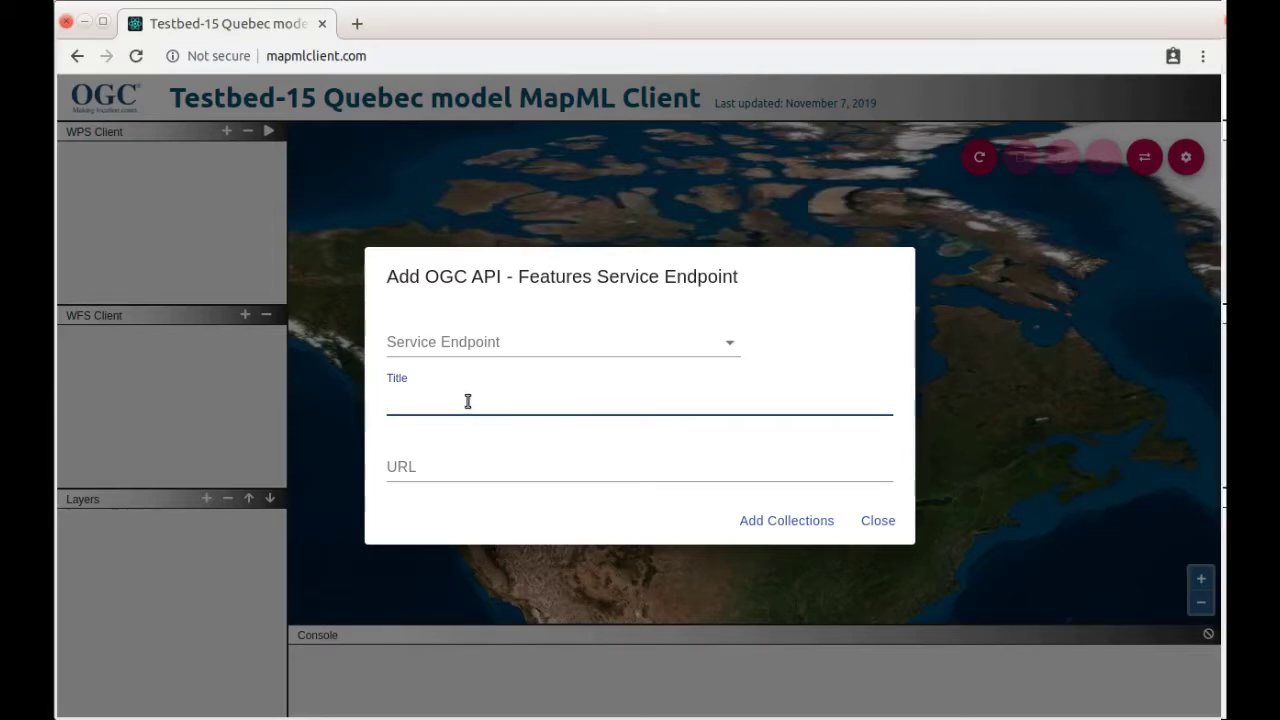
{"action": "left_click", "coordinate": [585, 350]}
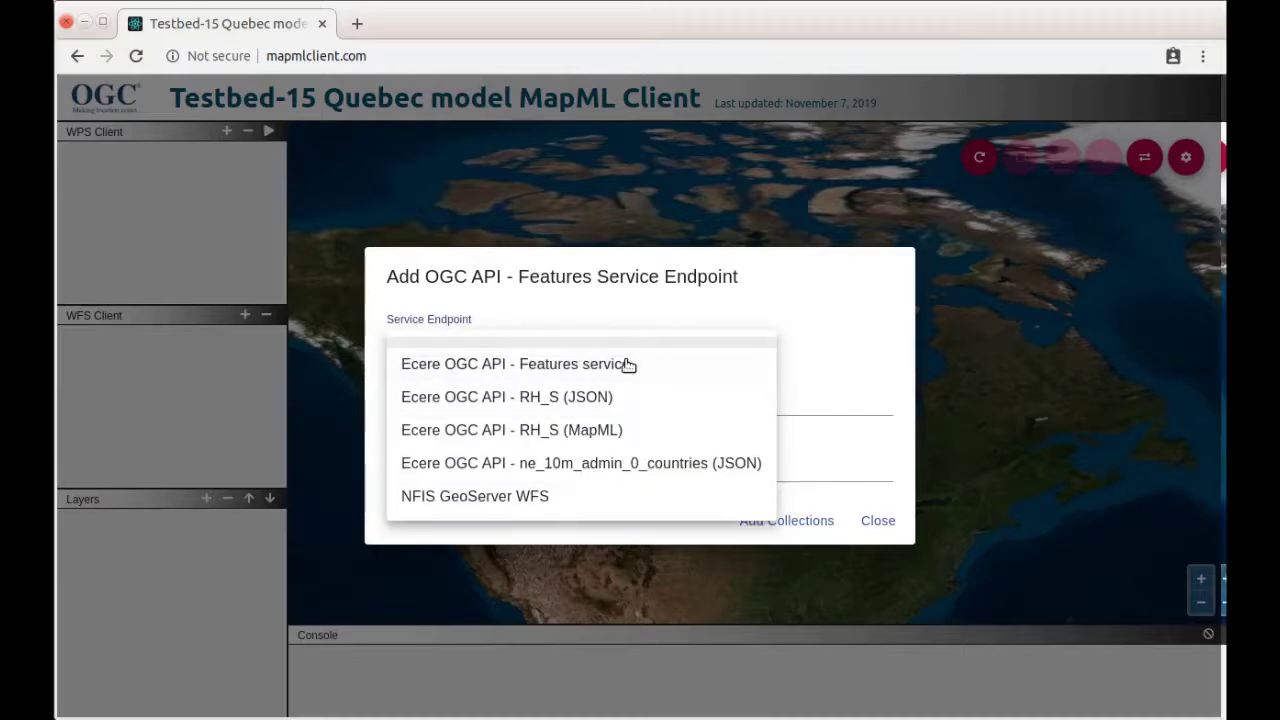
{"action": "left_click", "coordinate": [624, 365]}
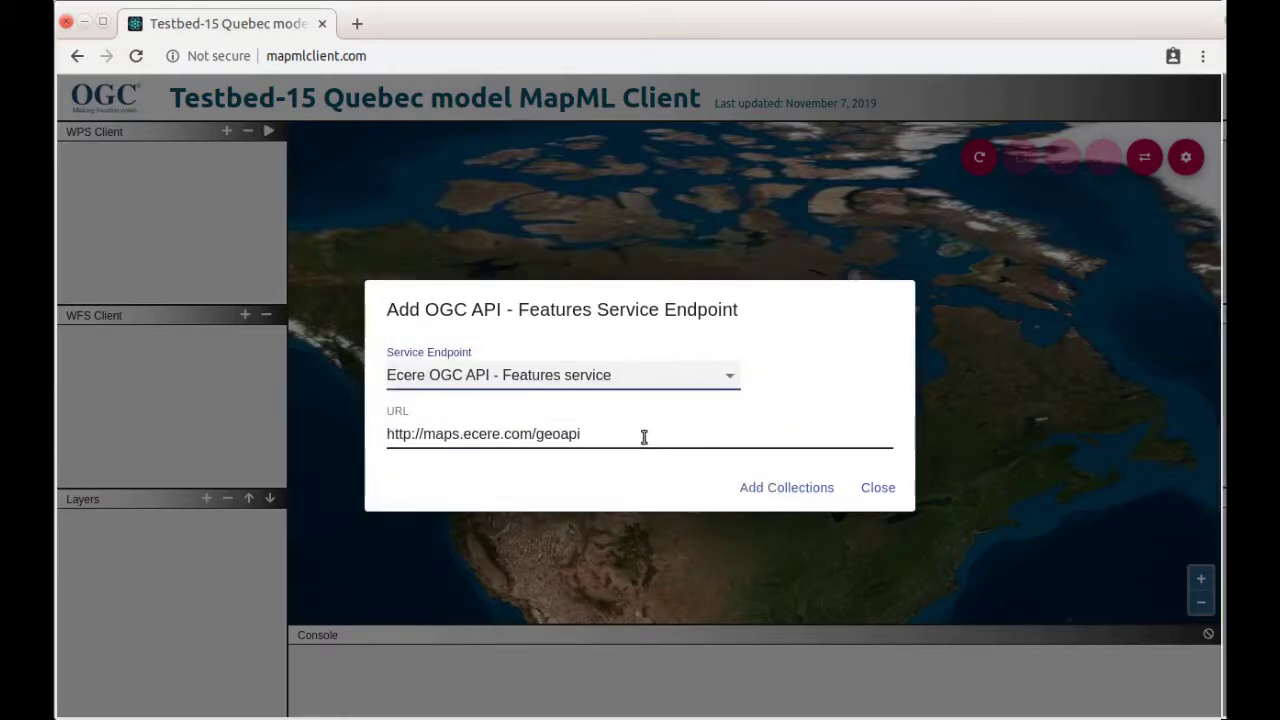
{"action": "left_click", "coordinate": [777, 487]}
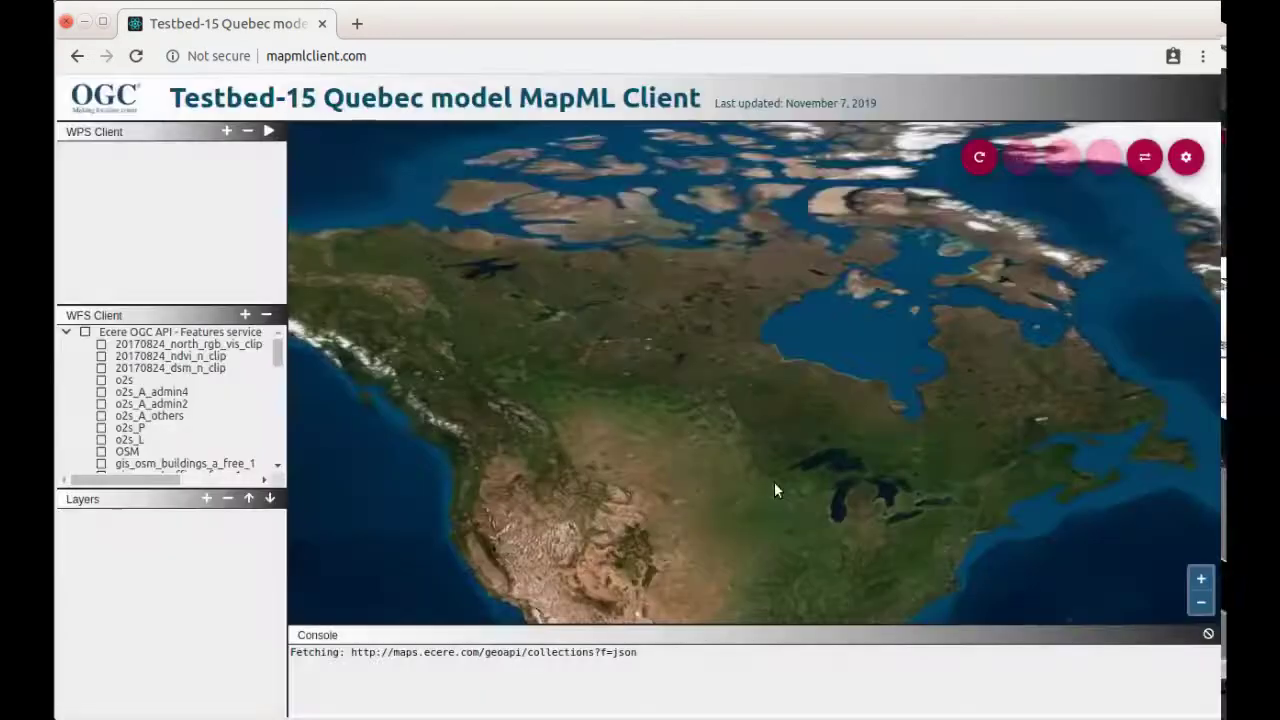
- Look through the collections of the Ecere OGC API - Features service and collapse its entry in the WFS Client
{"action": "scroll", "coordinate": [212, 398], "scroll_direction": "down", "scroll_amount": 2}
{"action": "scroll", "coordinate": [212, 393], "scroll_direction": "down", "scroll_amount": 10}
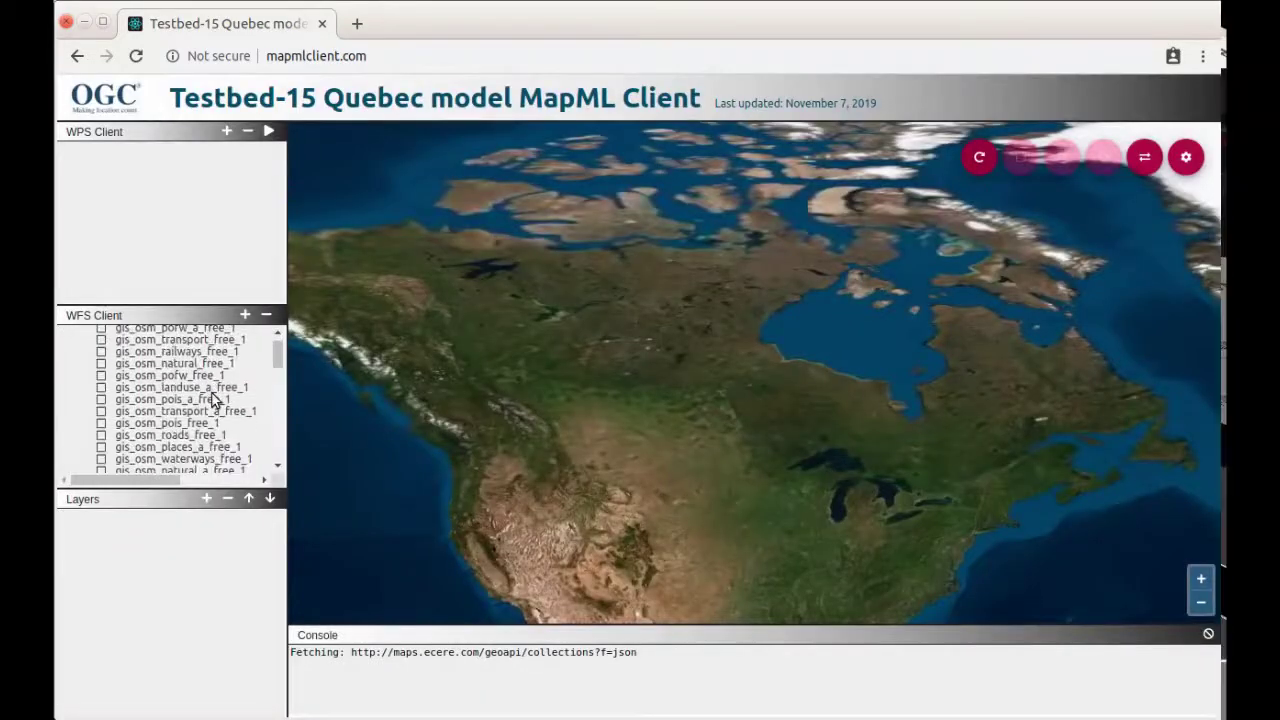
{"action": "left_click_drag", "start_coordinate": [280, 370], "coordinate": [270, 345]}
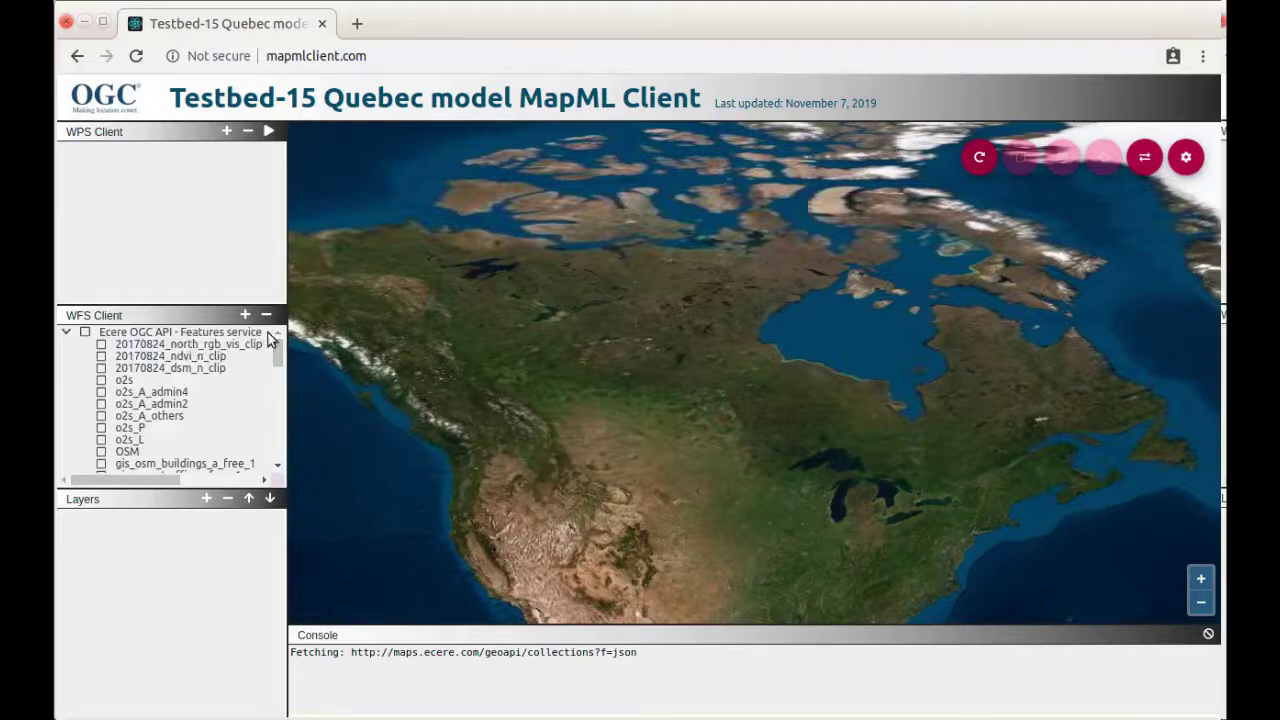
{"action": "left_click", "coordinate": [66, 334]}
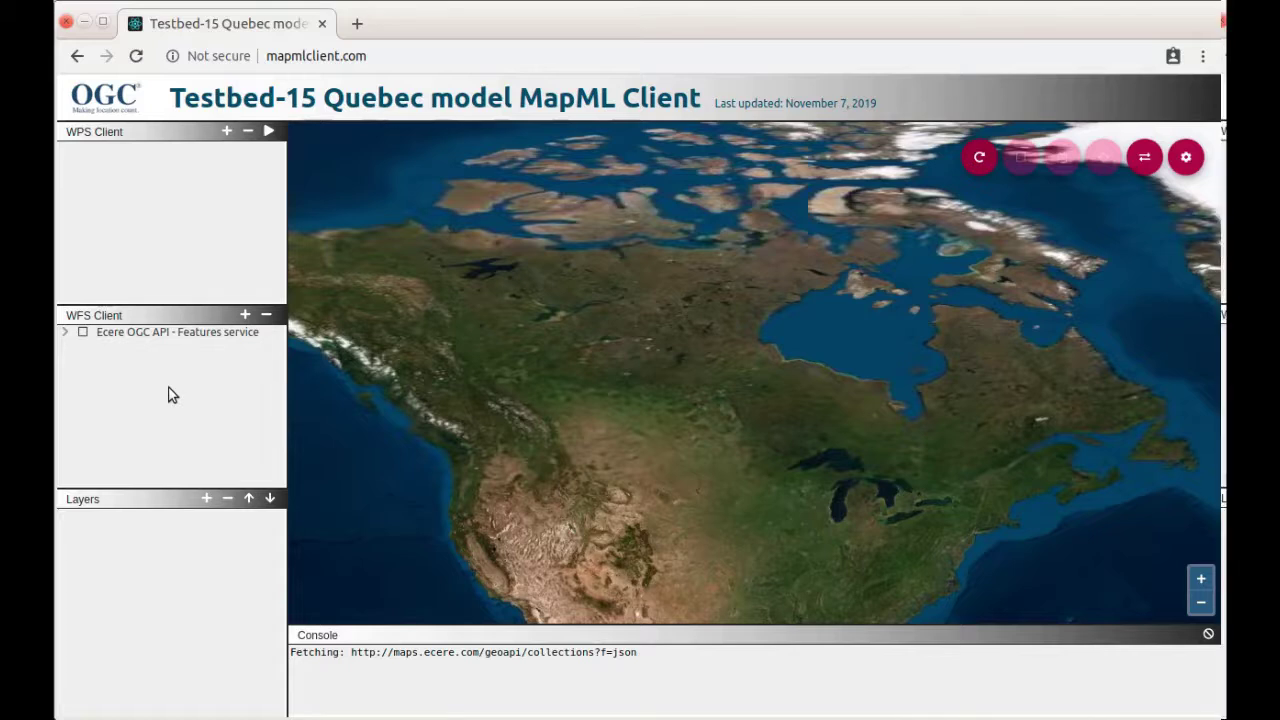
- Add the predefined Ecere OGC API - RH_S (JSON) endpoint to the WFS Client
{"action": "left_click", "coordinate": [244, 316]}
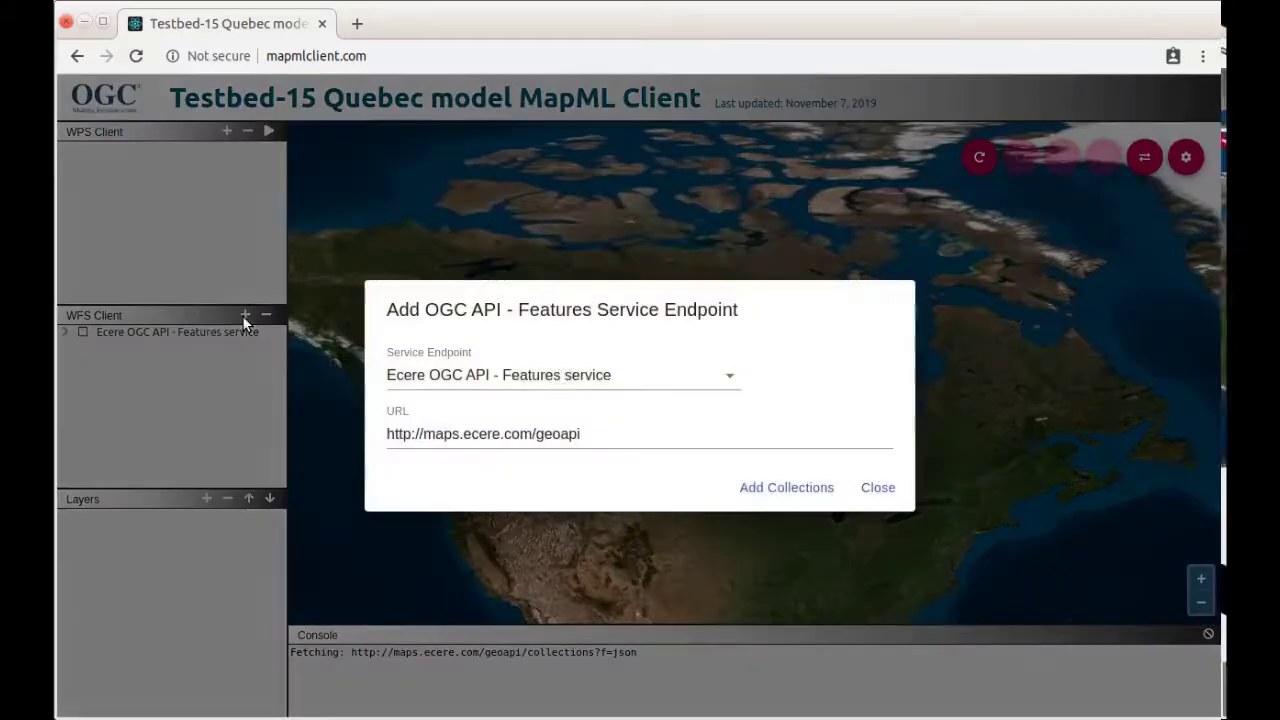
{"action": "left_click", "coordinate": [584, 384]}
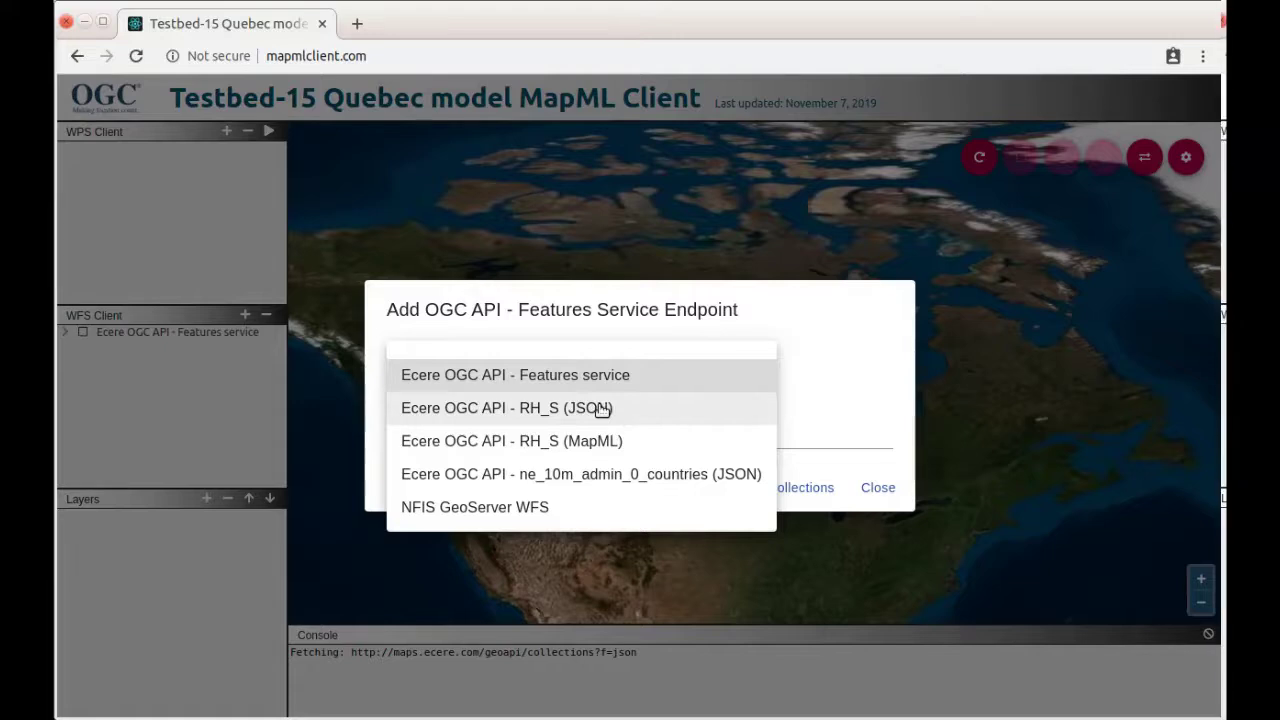
{"action": "left_click", "coordinate": [602, 409]}
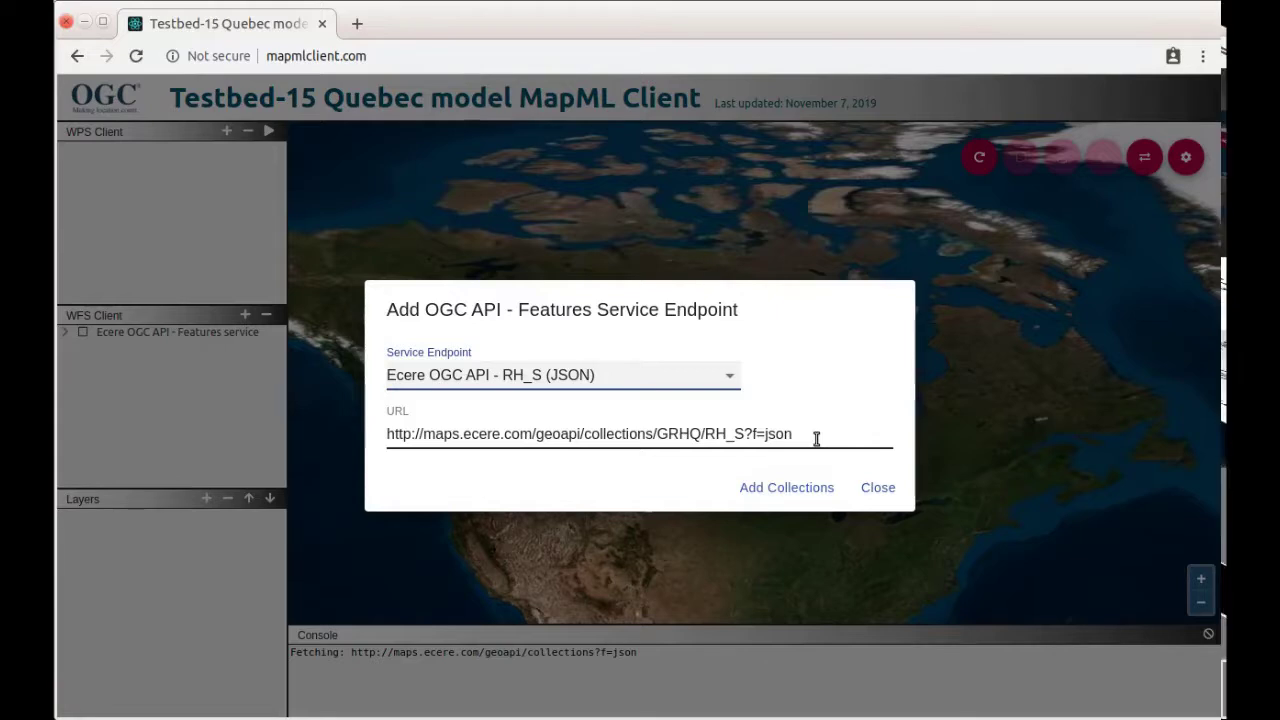
{"action": "left_click", "coordinate": [804, 486]}
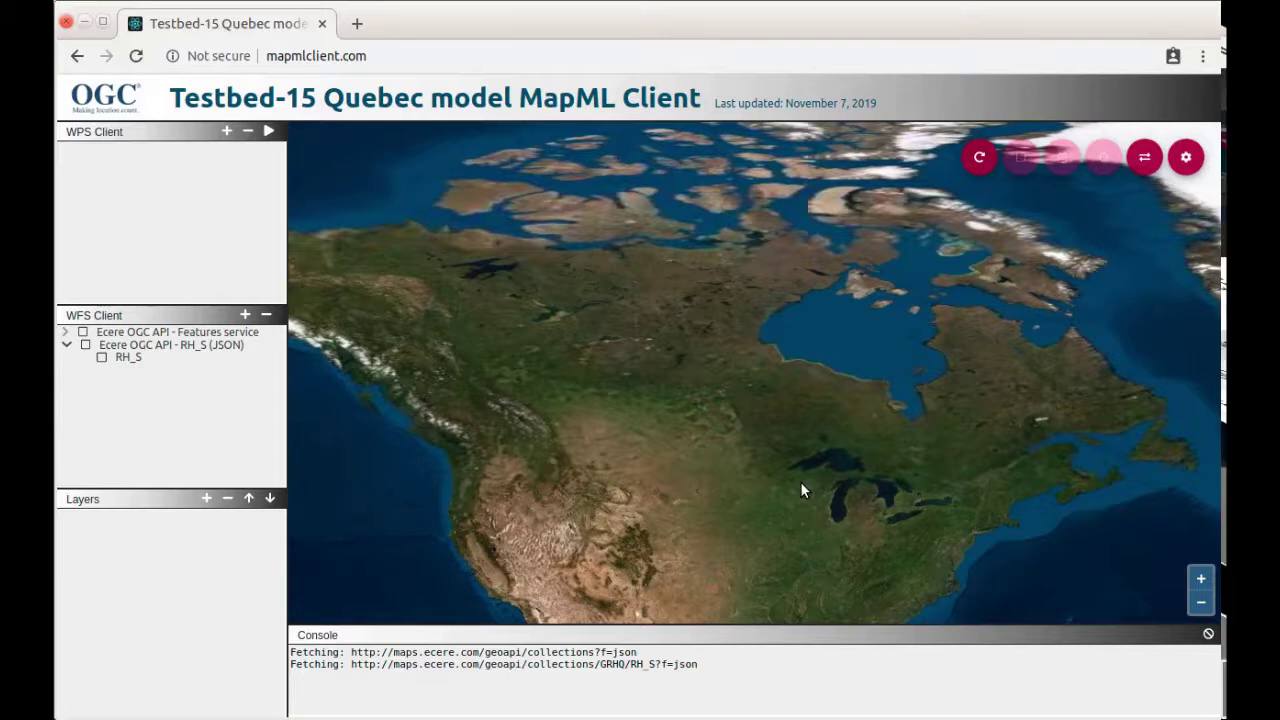
- Open the item request for the RH_S collection, try a startIndex of 1 and clear that value again
{"action": "double_click", "coordinate": [130, 359]}
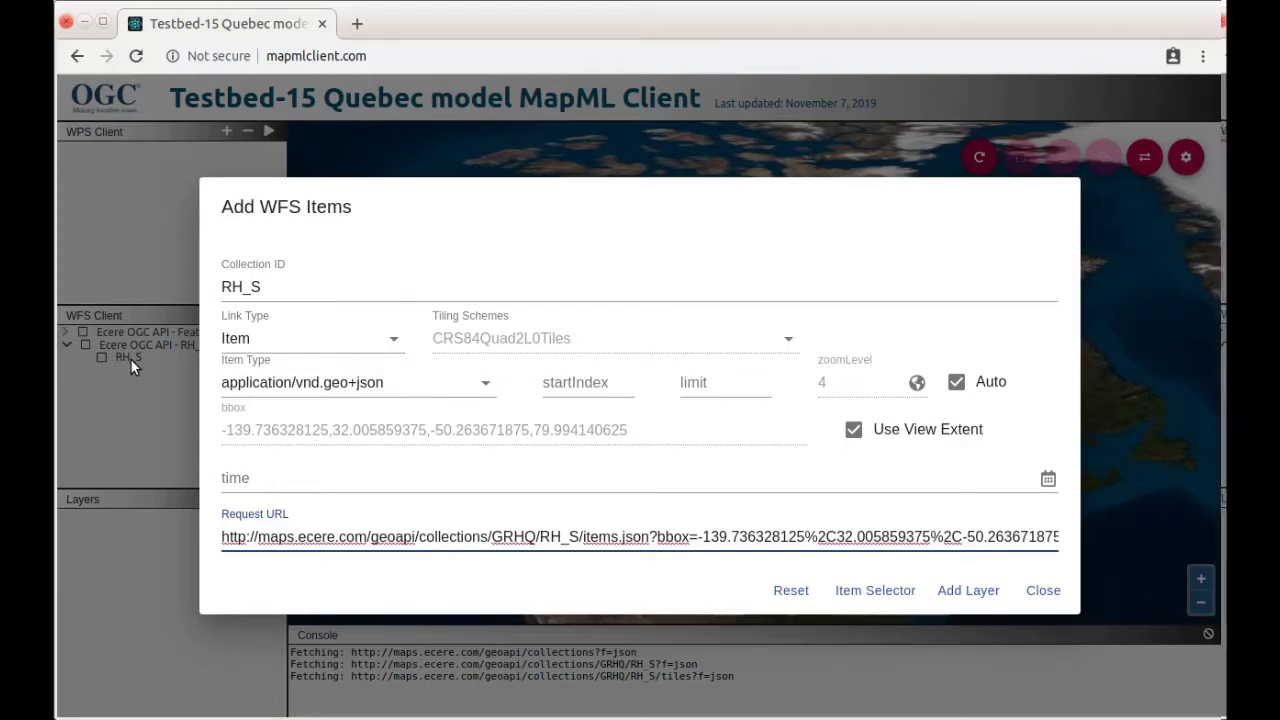
{"action": "left_click", "coordinate": [627, 380]}
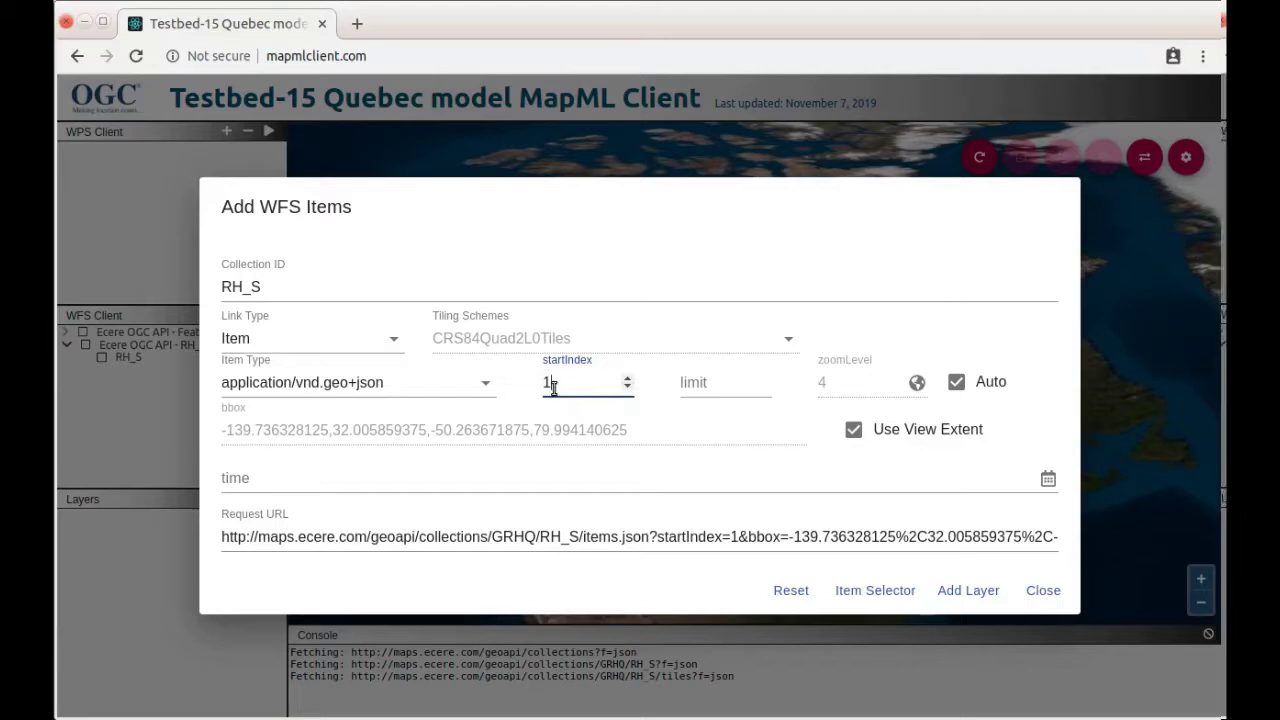
{"action": "key", "text": "BackSpace"}
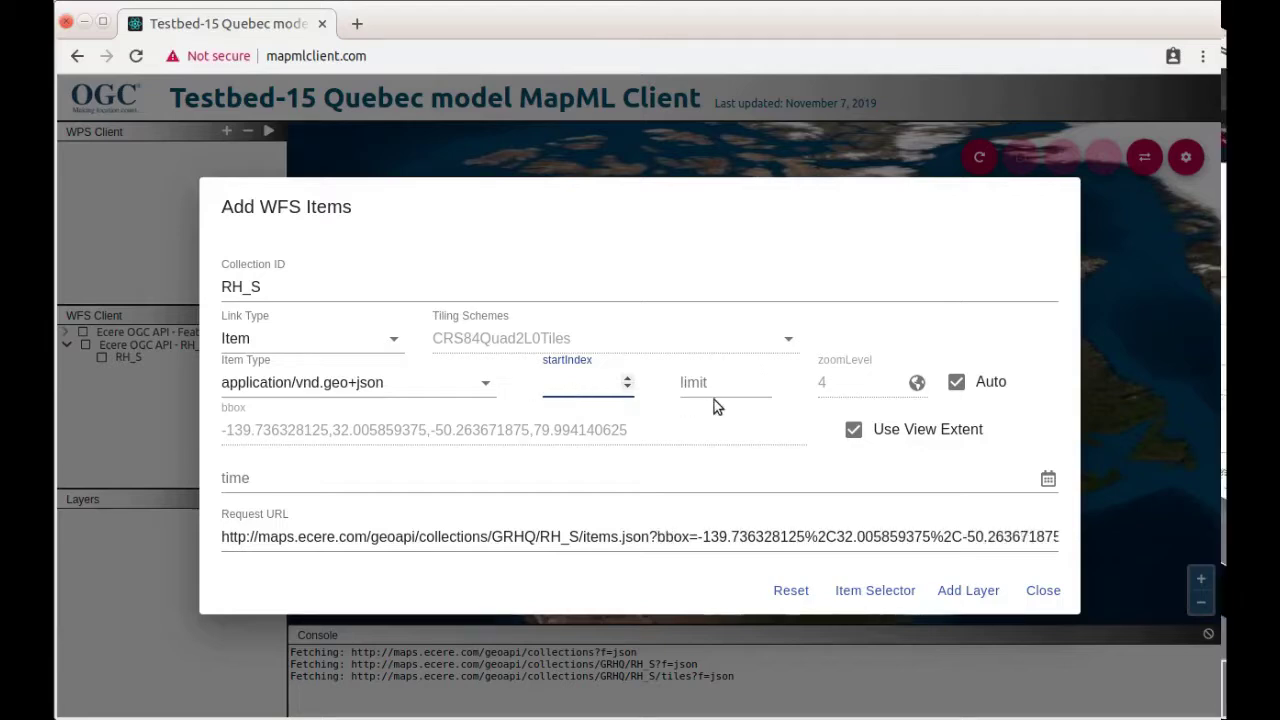
- Try a limit of 1 in the RH_S item request, check the limit parameter in the request URL, and clear the limit
{"action": "left_click", "coordinate": [766, 379]}
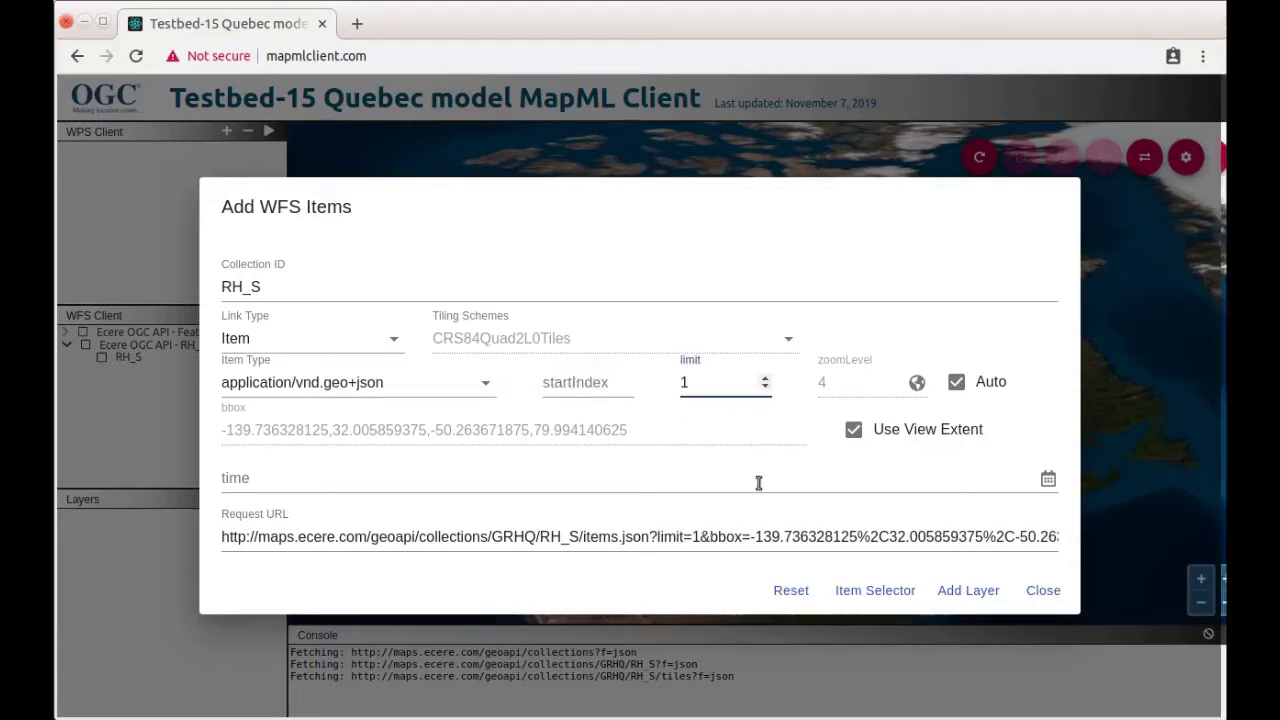
{"action": "left_click_drag", "start_coordinate": [703, 536], "coordinate": [656, 533]}
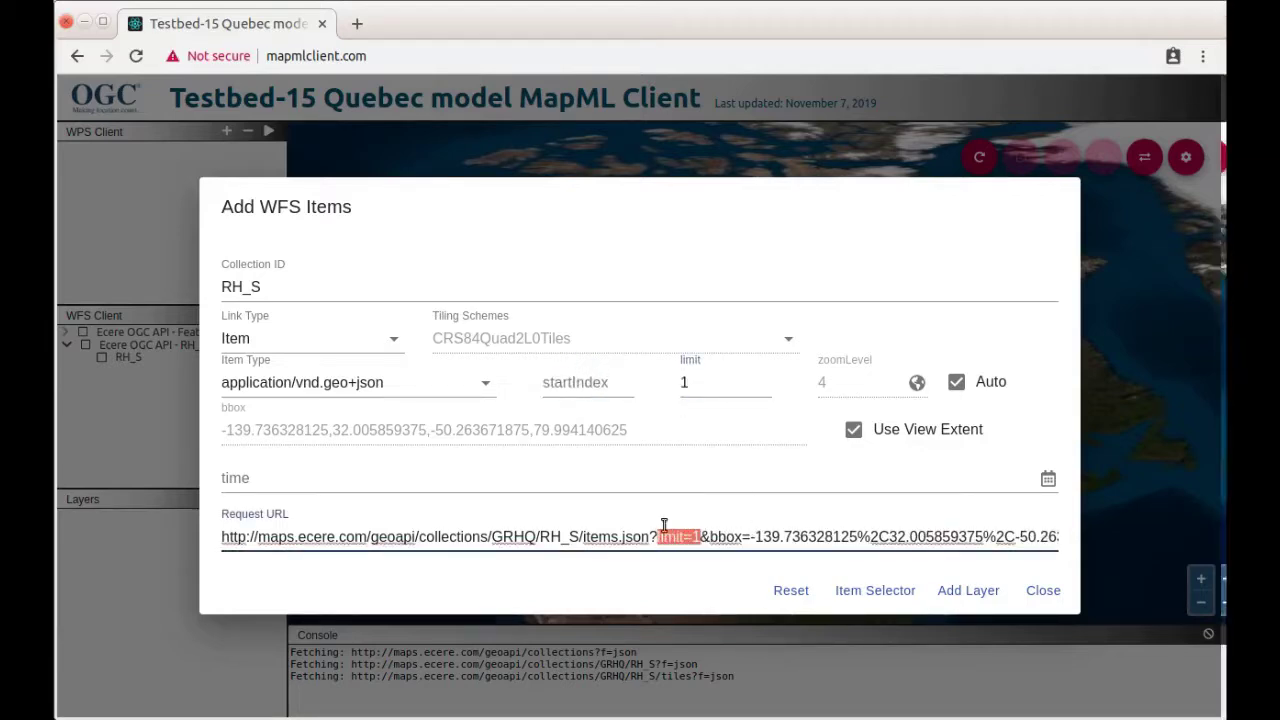
{"action": "left_click", "coordinate": [765, 389]}
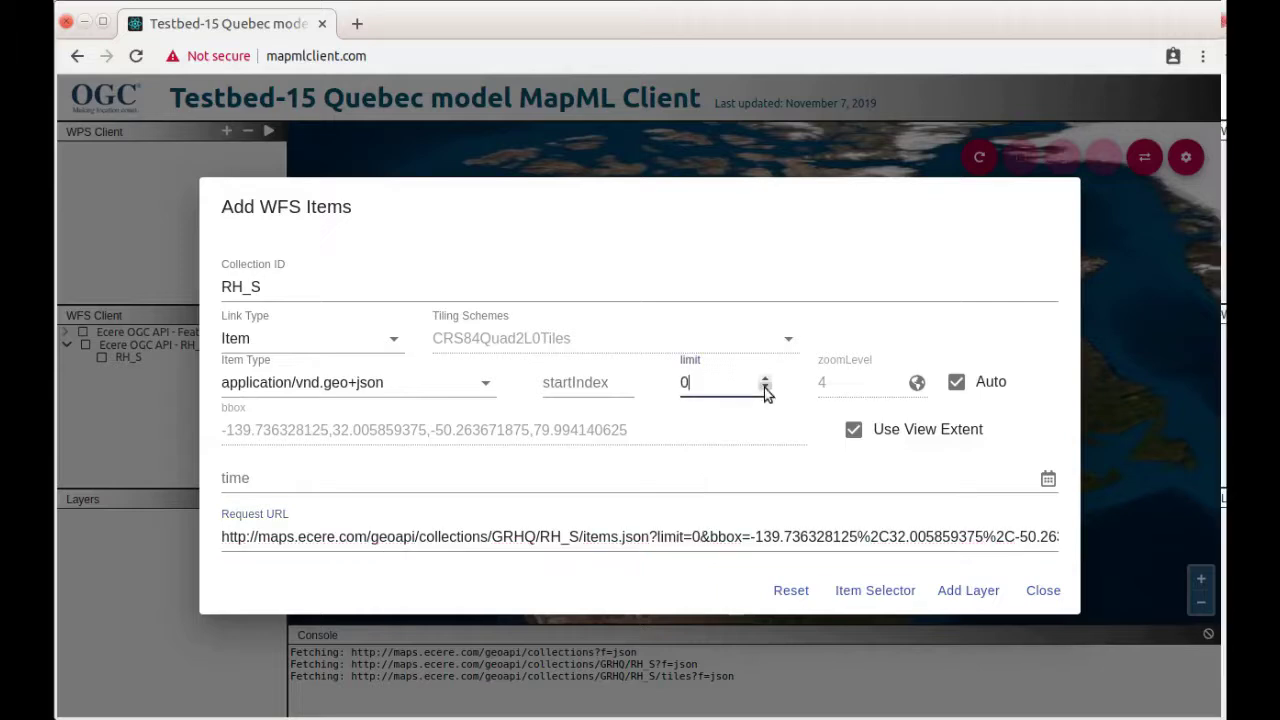
{"action": "key", "text": "BackSpace"}
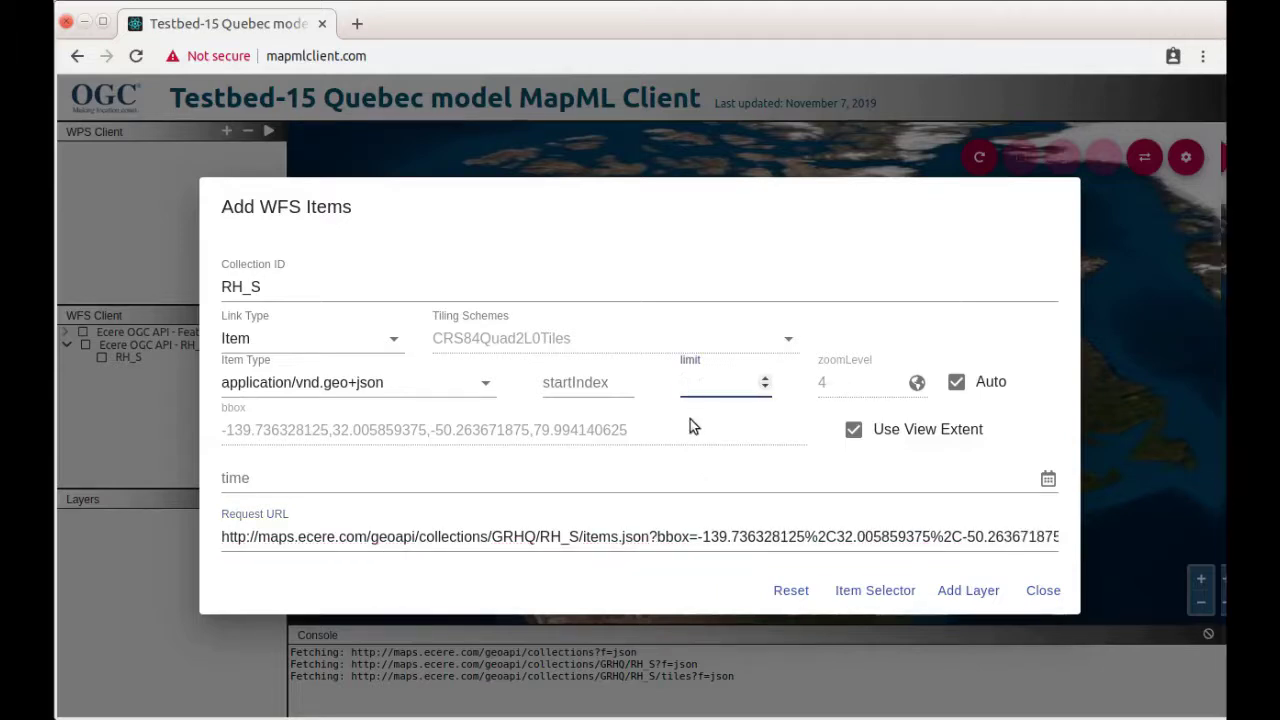
- Try the RH_S item request without the view extent and without the automatic zoom level, and turn both options back on
{"action": "left_click", "coordinate": [690, 420]}
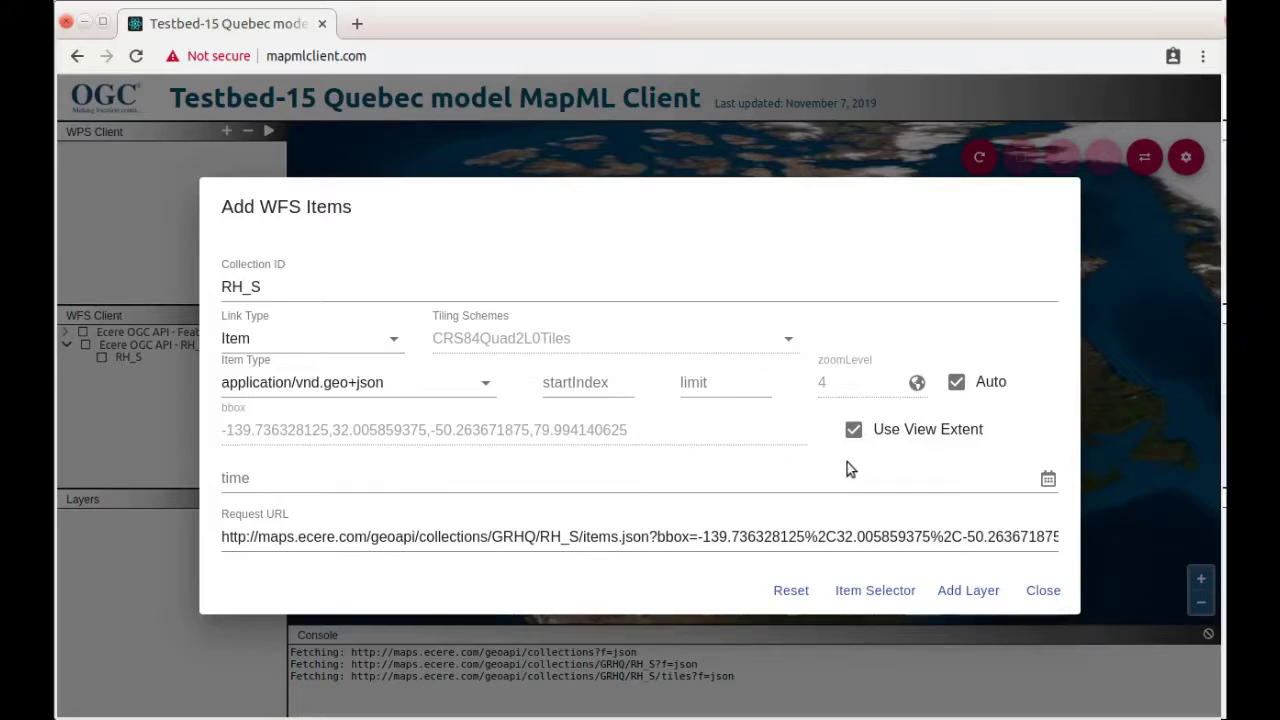
{"action": "left_click", "coordinate": [856, 435]}
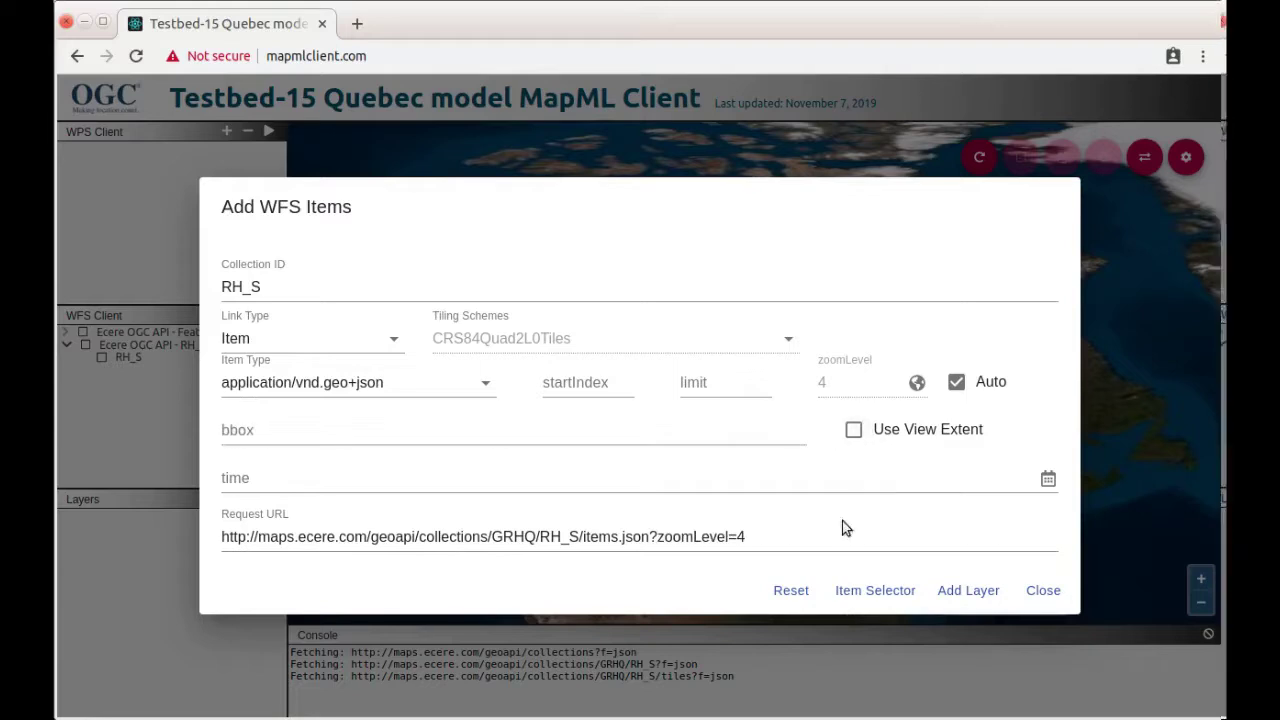
{"action": "left_click", "coordinate": [856, 433]}
{"action": "left_click", "coordinate": [855, 433]}
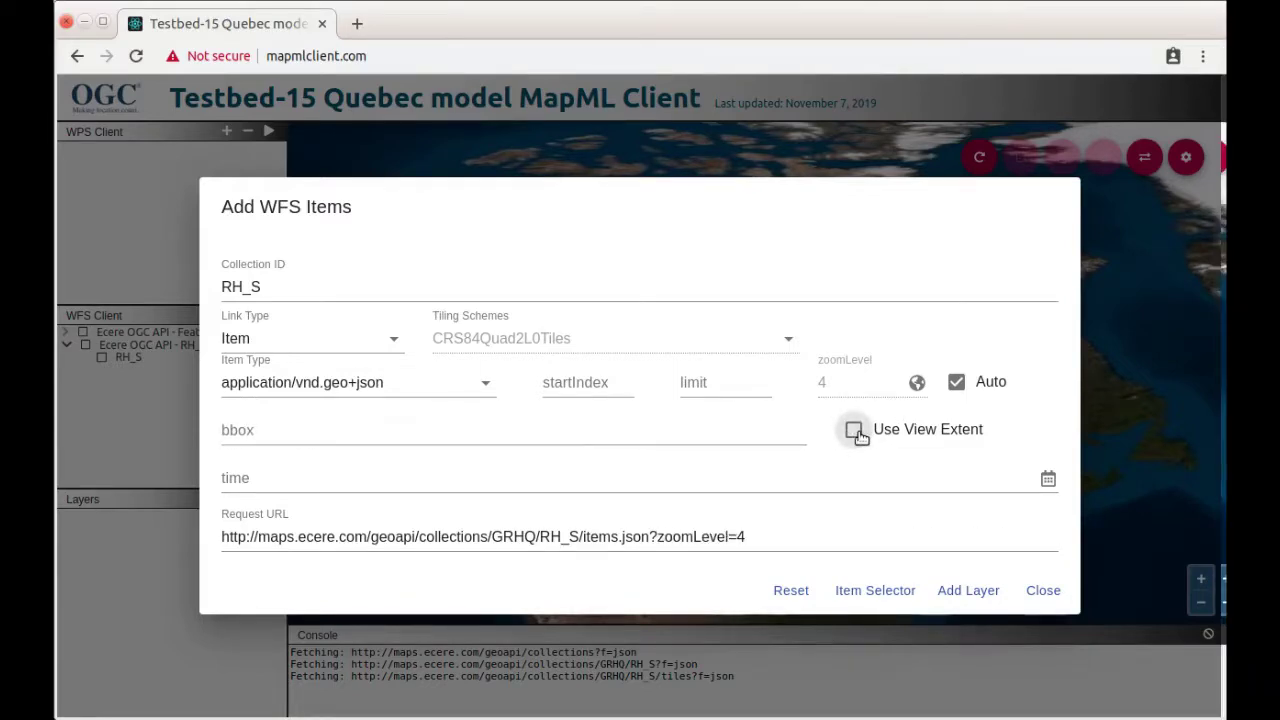
{"action": "left_click", "coordinate": [957, 388]}
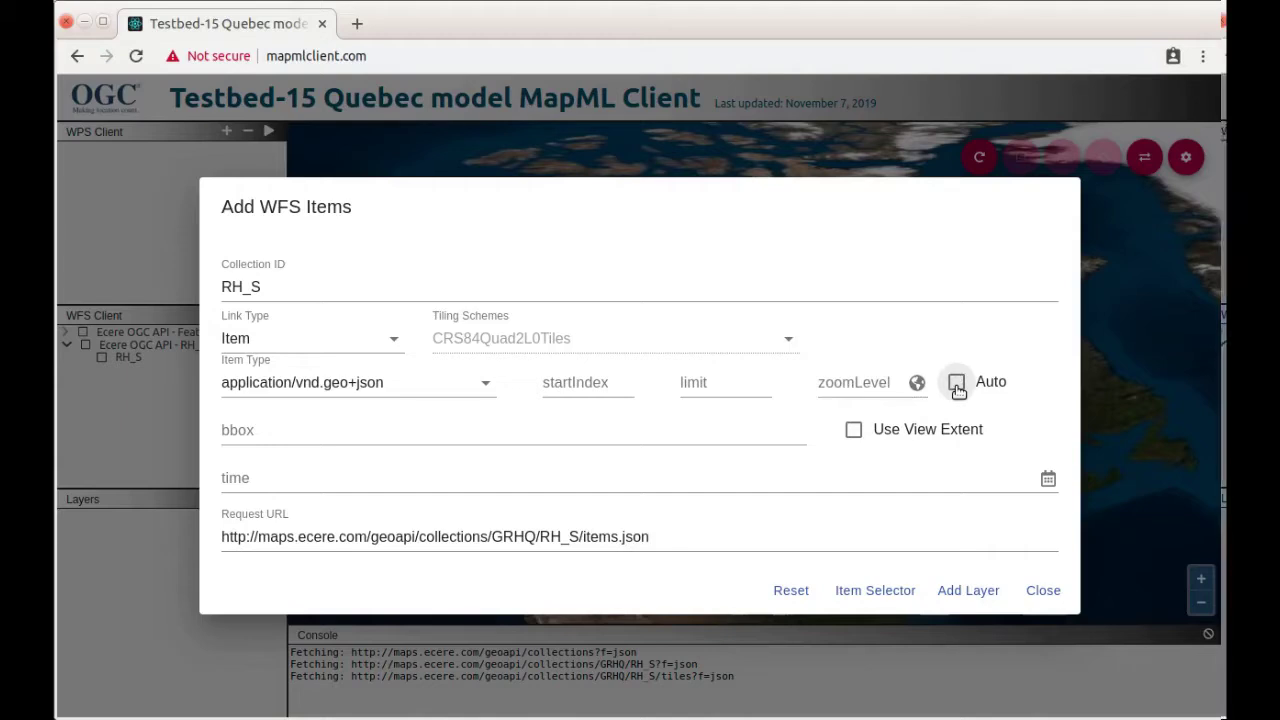
{"action": "left_click", "coordinate": [957, 388]}
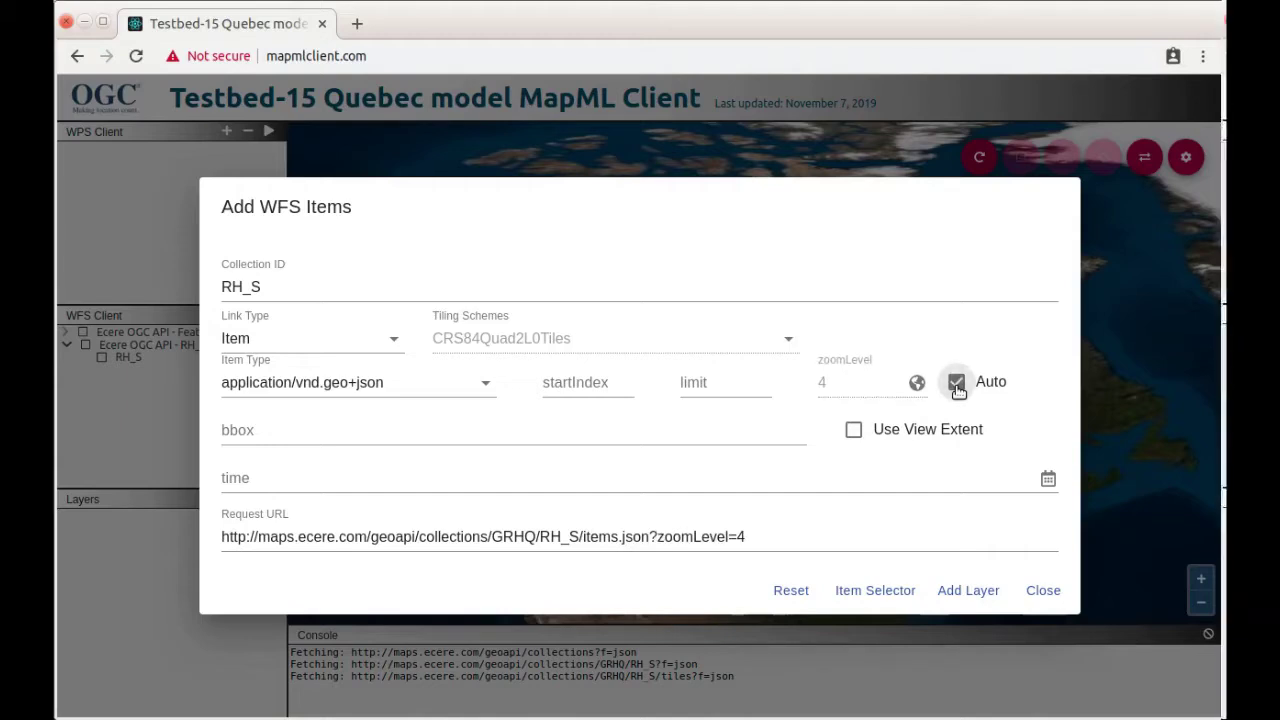
{"action": "left_click", "coordinate": [862, 436]}
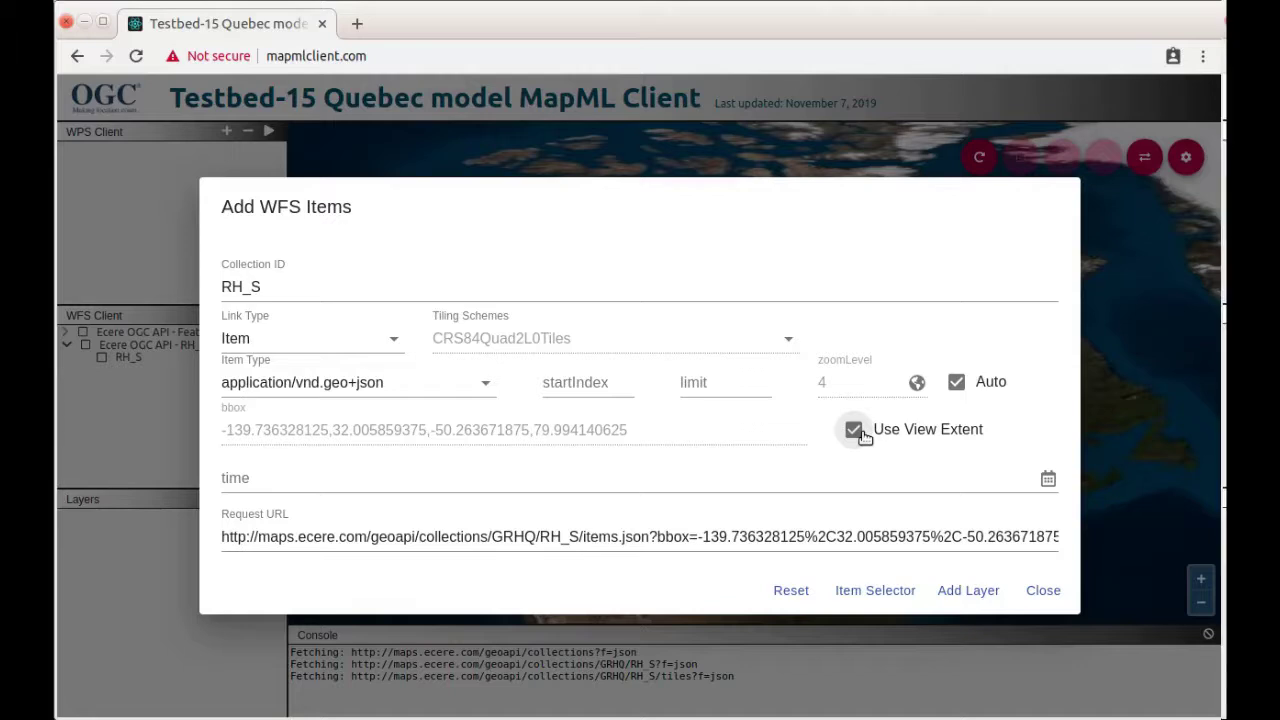
- Add the RH_S item request as a map layer and check the bbox and zoomLevel of its console requests around Quebec
{"action": "left_click", "coordinate": [963, 592]}
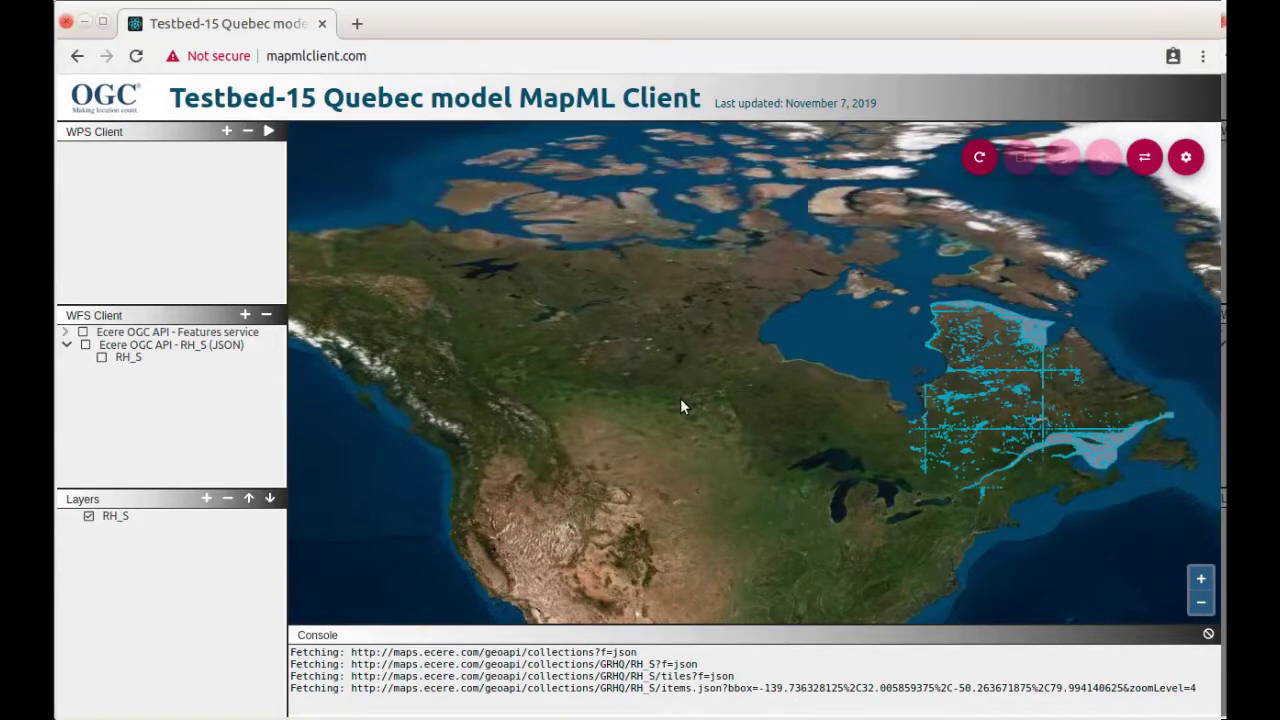
{"action": "left_click_drag", "start_coordinate": [888, 403], "coordinate": [563, 397]}
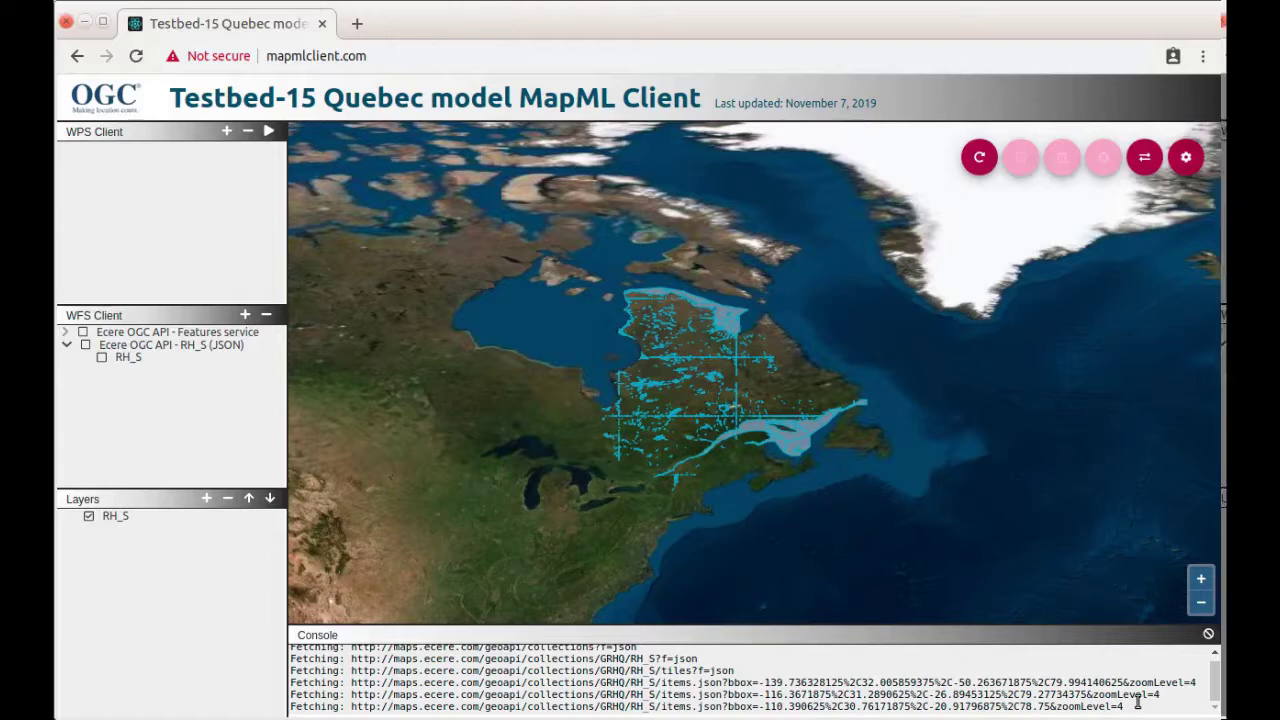
{"action": "left_click_drag", "start_coordinate": [1137, 703], "coordinate": [360, 705]}
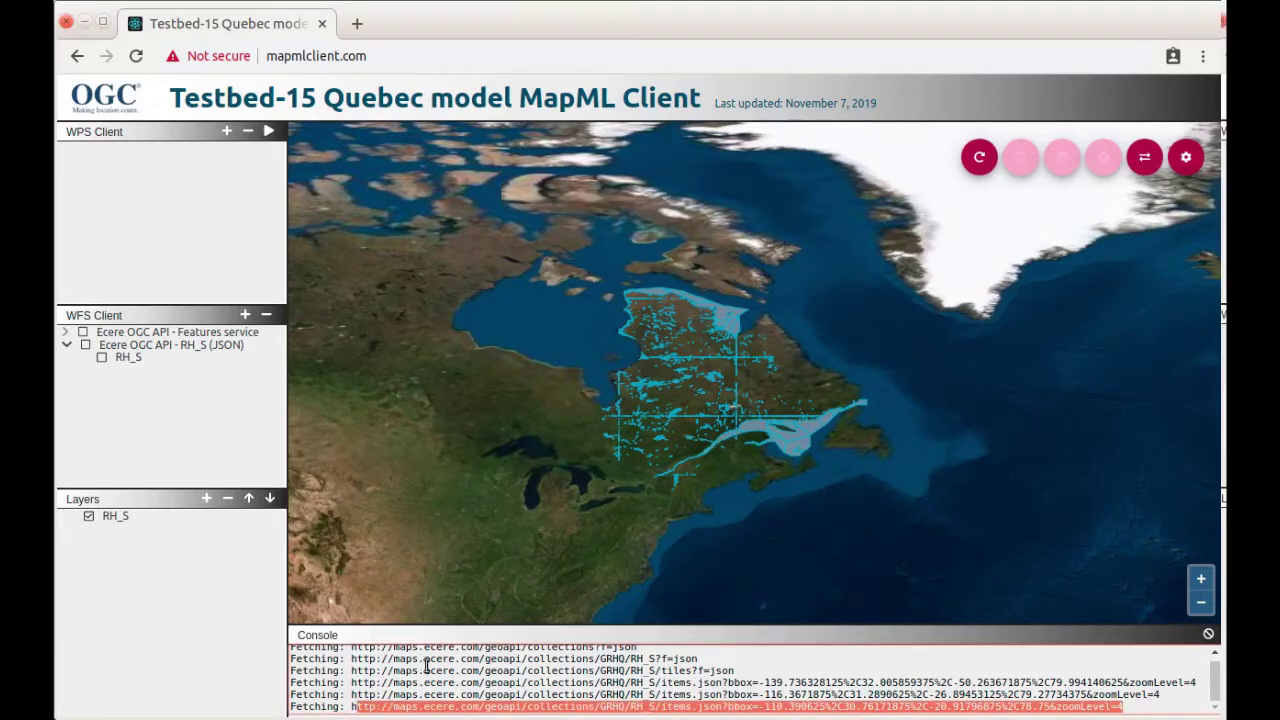
{"action": "double_click", "coordinate": [695, 403]}
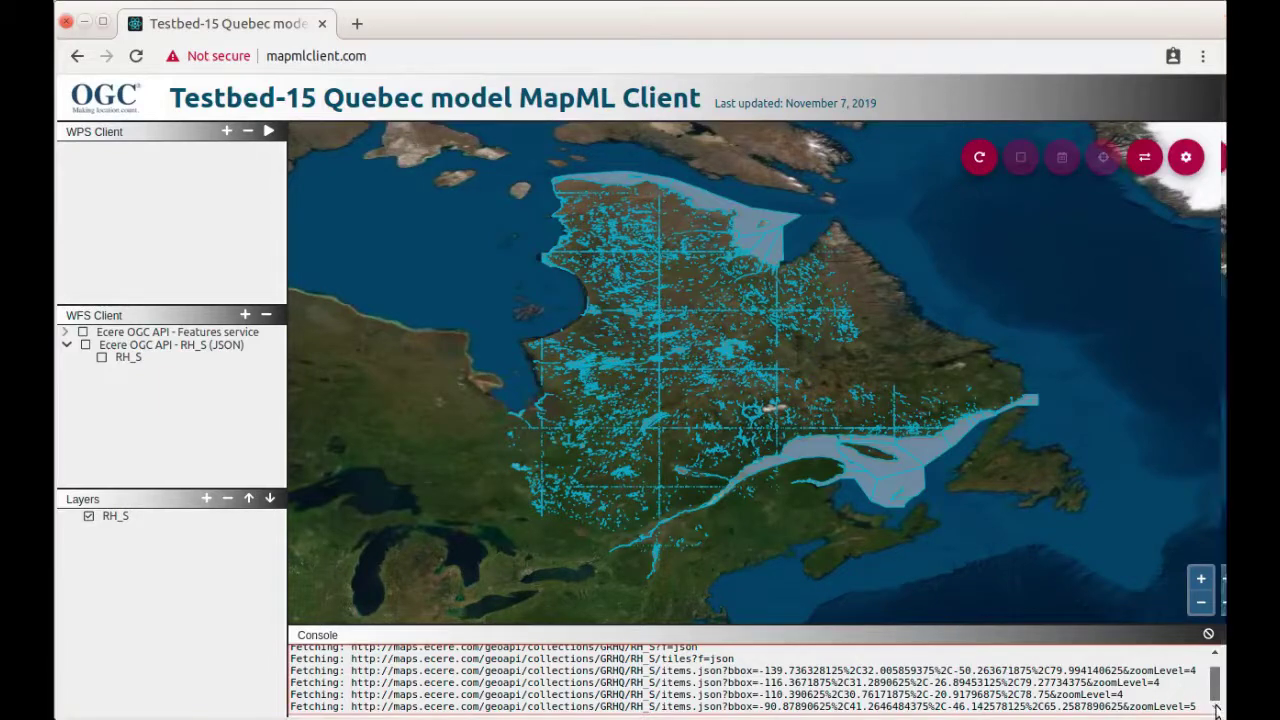
{"action": "left_click_drag", "start_coordinate": [1197, 706], "coordinate": [1191, 706]}
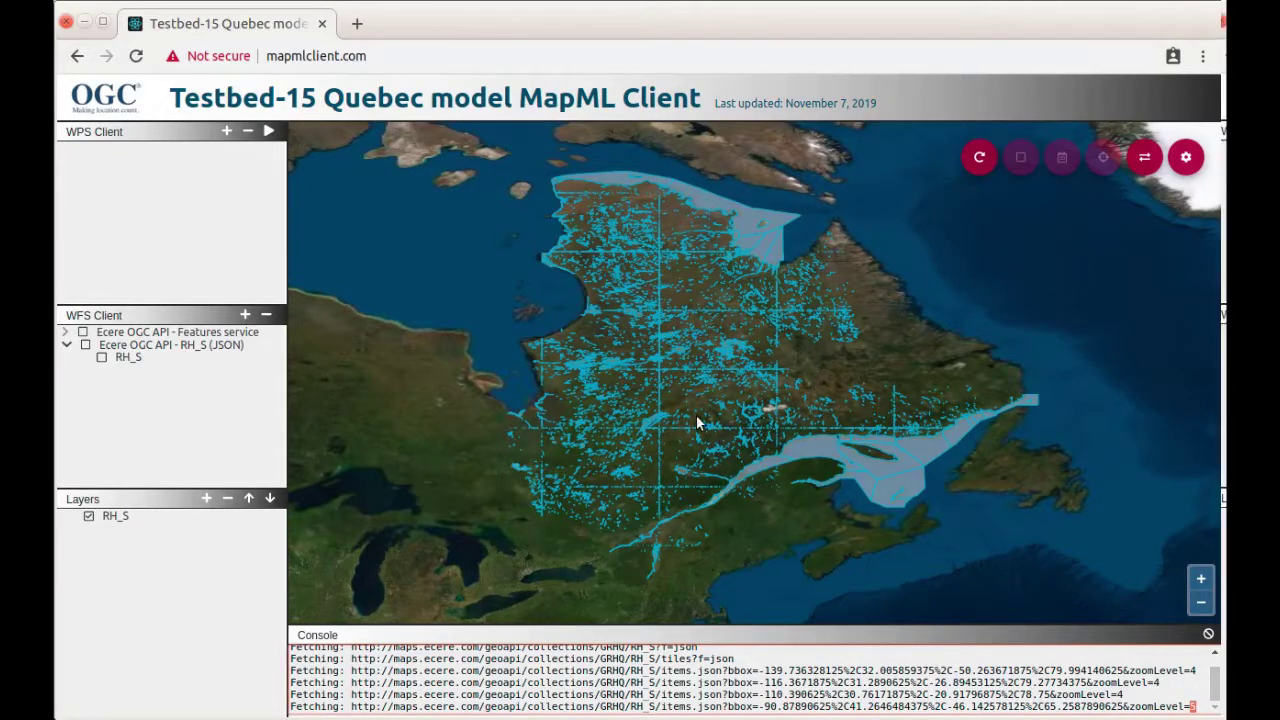
- Inspect the attributes of RH_S water features on the map, including the ring-shaped lake and the elongated lake west of it
{"action": "scroll", "coordinate": [696, 415], "scroll_direction": "up", "scroll_amount": 1}
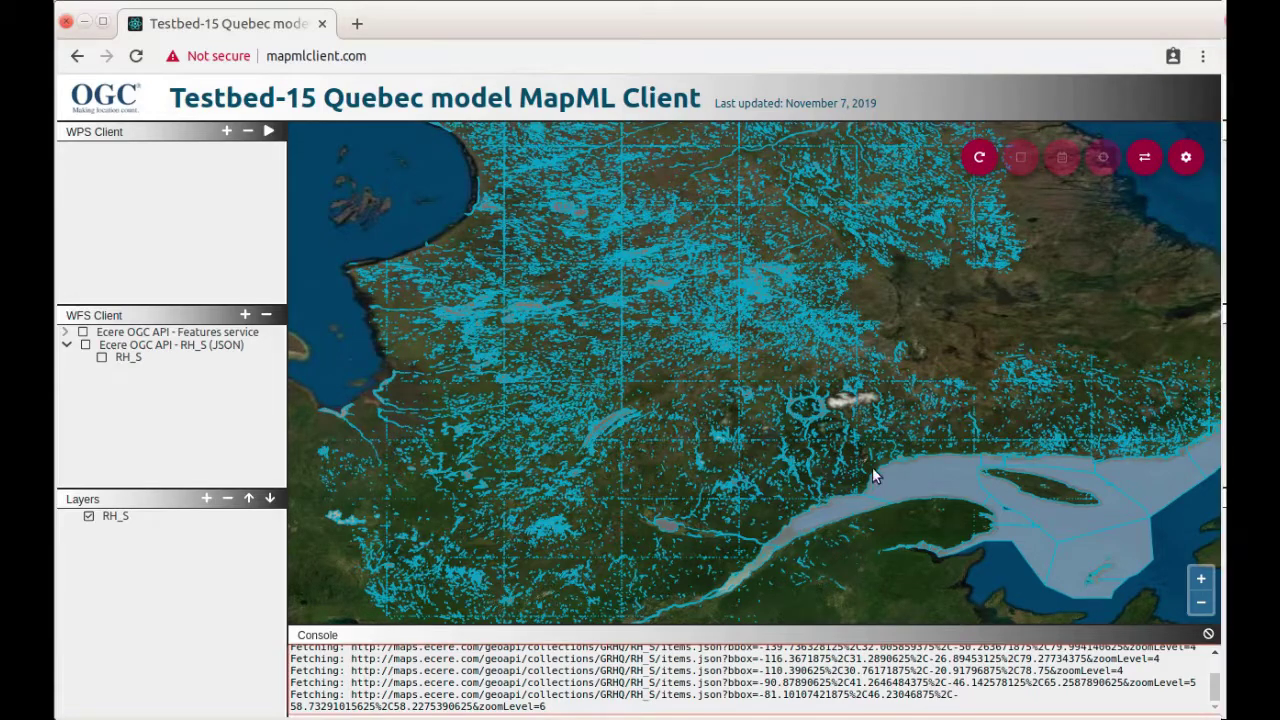
{"action": "left_click", "coordinate": [789, 412]}
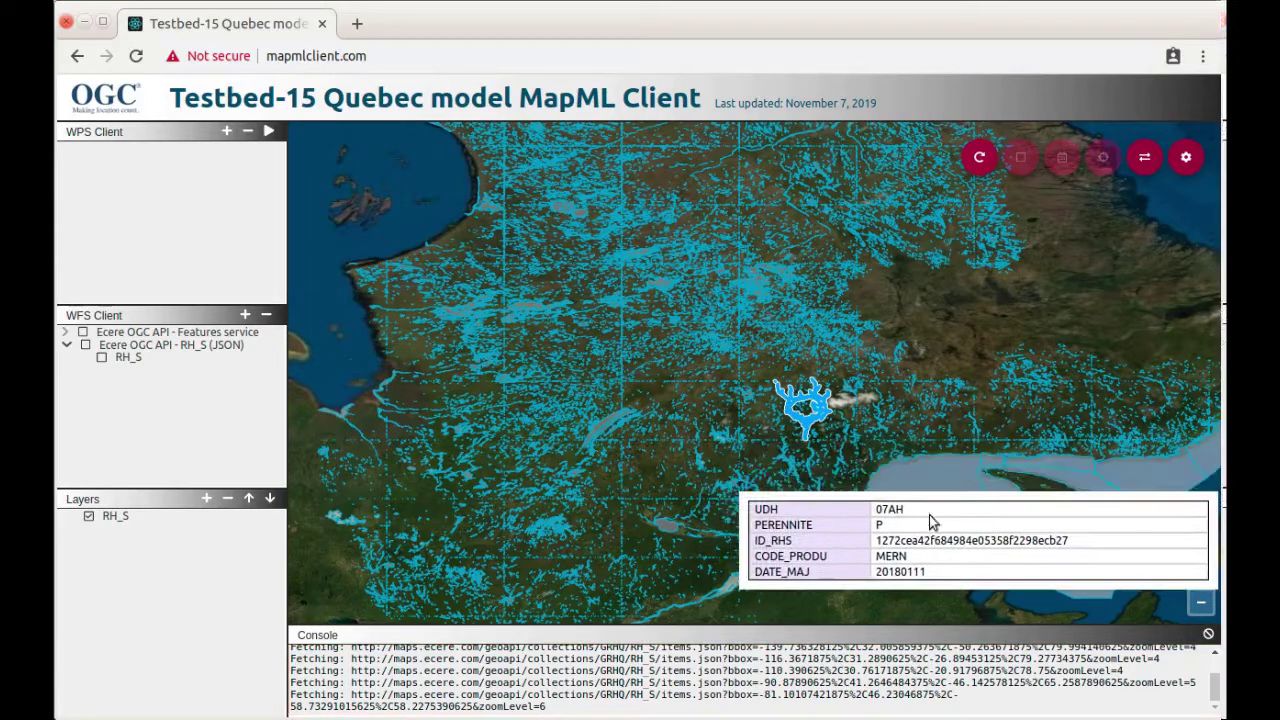
{"action": "left_click", "coordinate": [635, 423]}
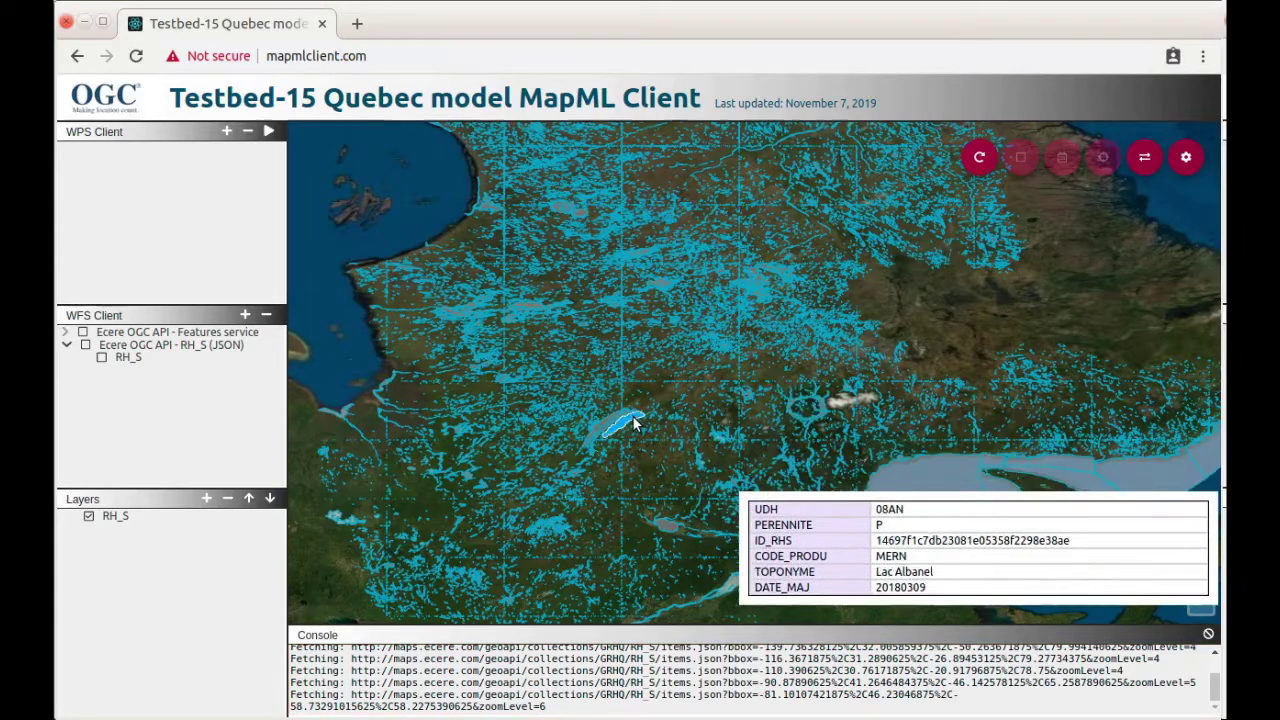
{"action": "left_click", "coordinate": [470, 335]}
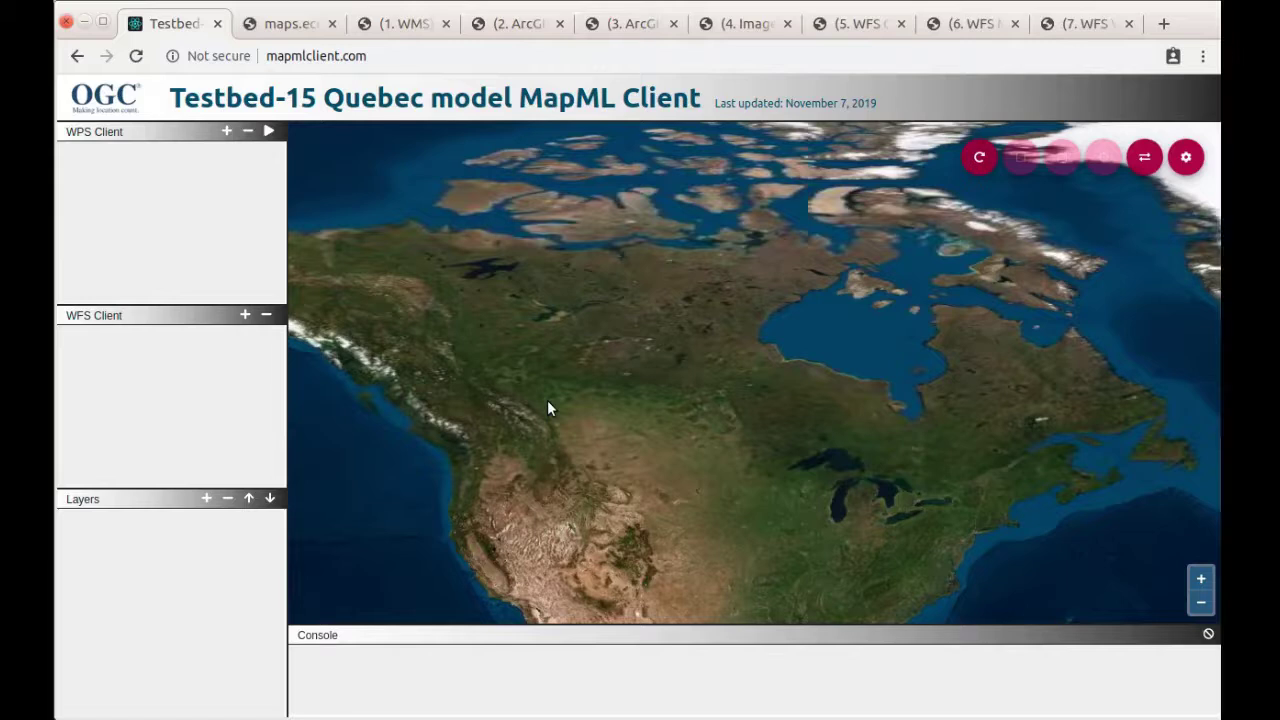
- Add the predefined Ecere OGC API - RH_S (MapML) endpoint to the WFS Client
{"action": "left_click", "coordinate": [244, 314]}
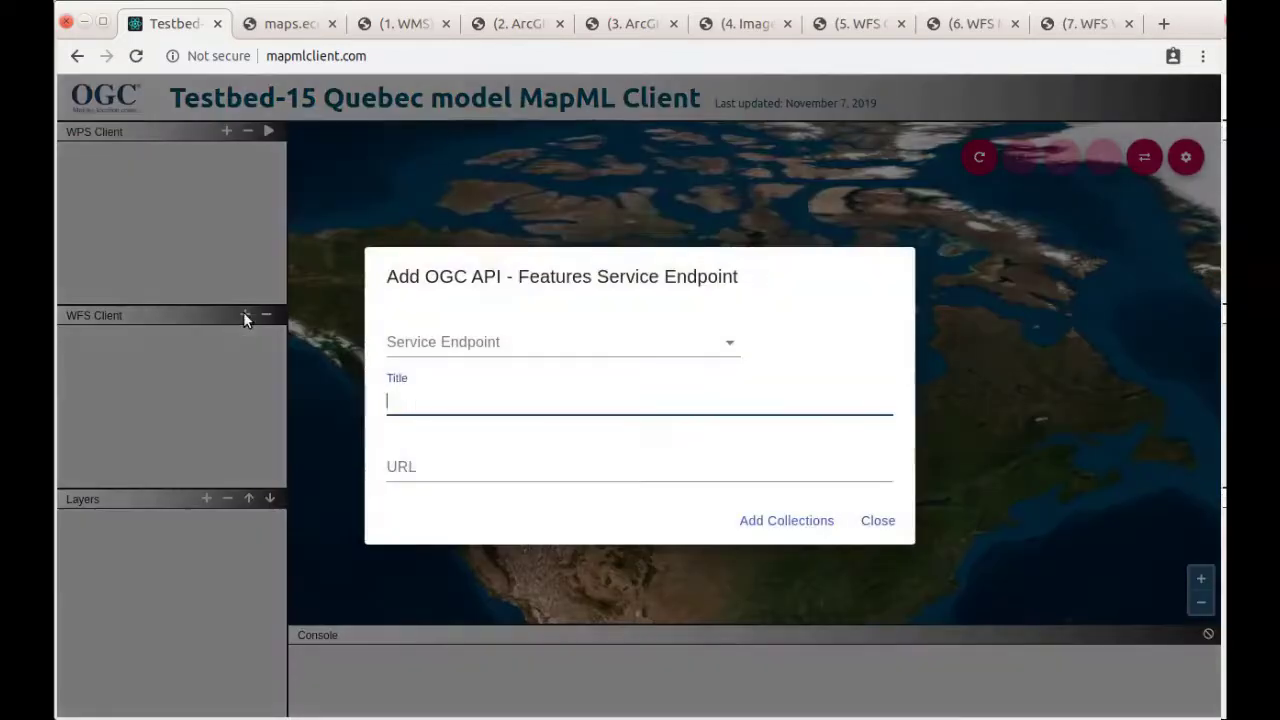
{"action": "left_click", "coordinate": [547, 346]}
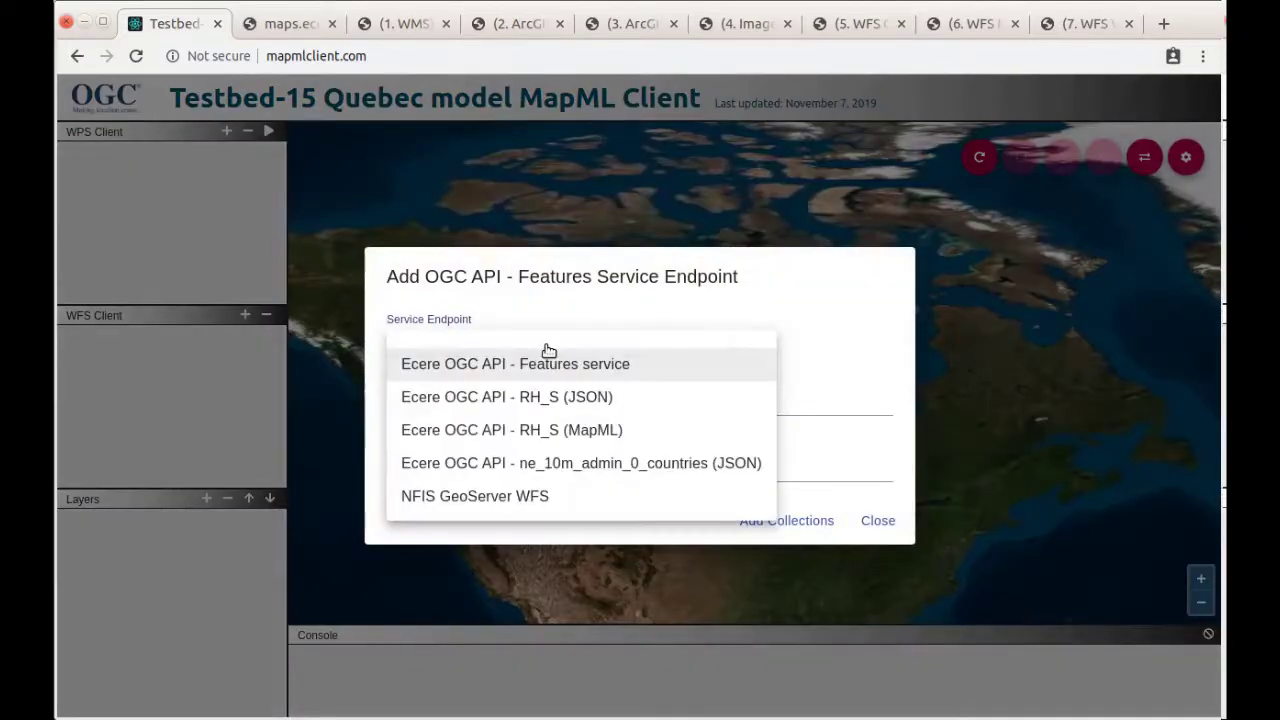
{"action": "left_click", "coordinate": [558, 436]}
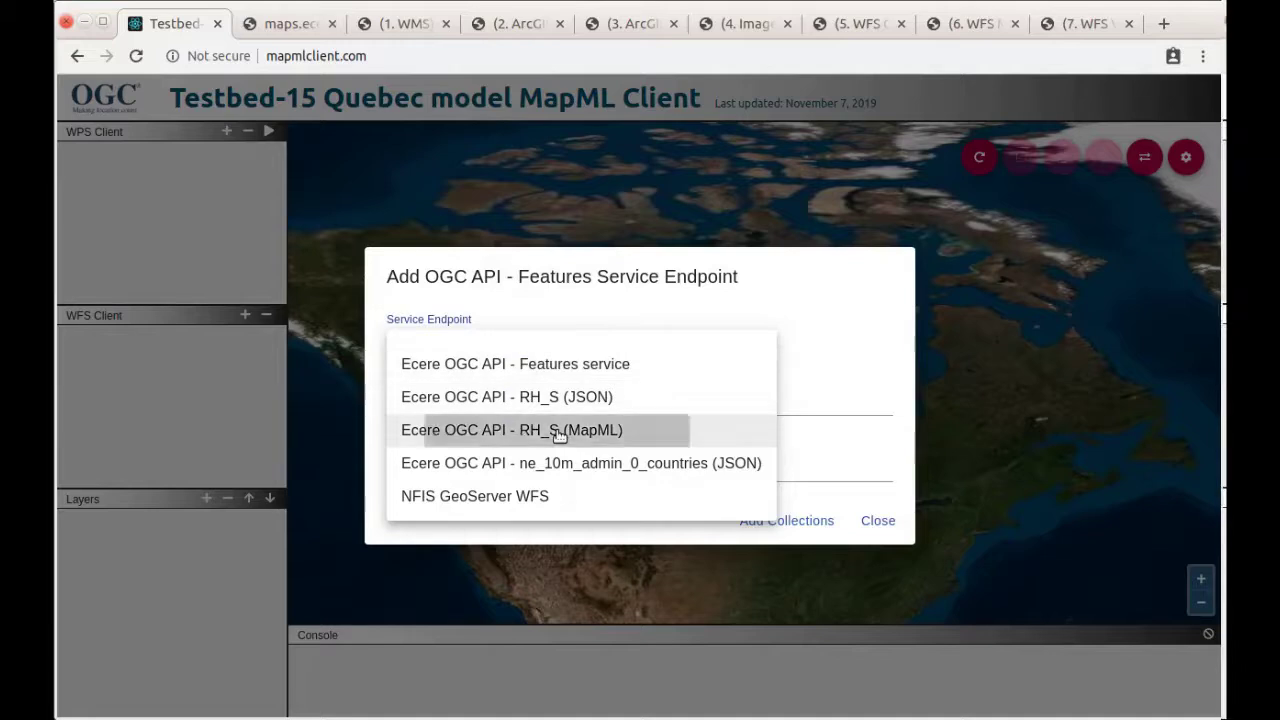
{"action": "left_click", "coordinate": [768, 492]}
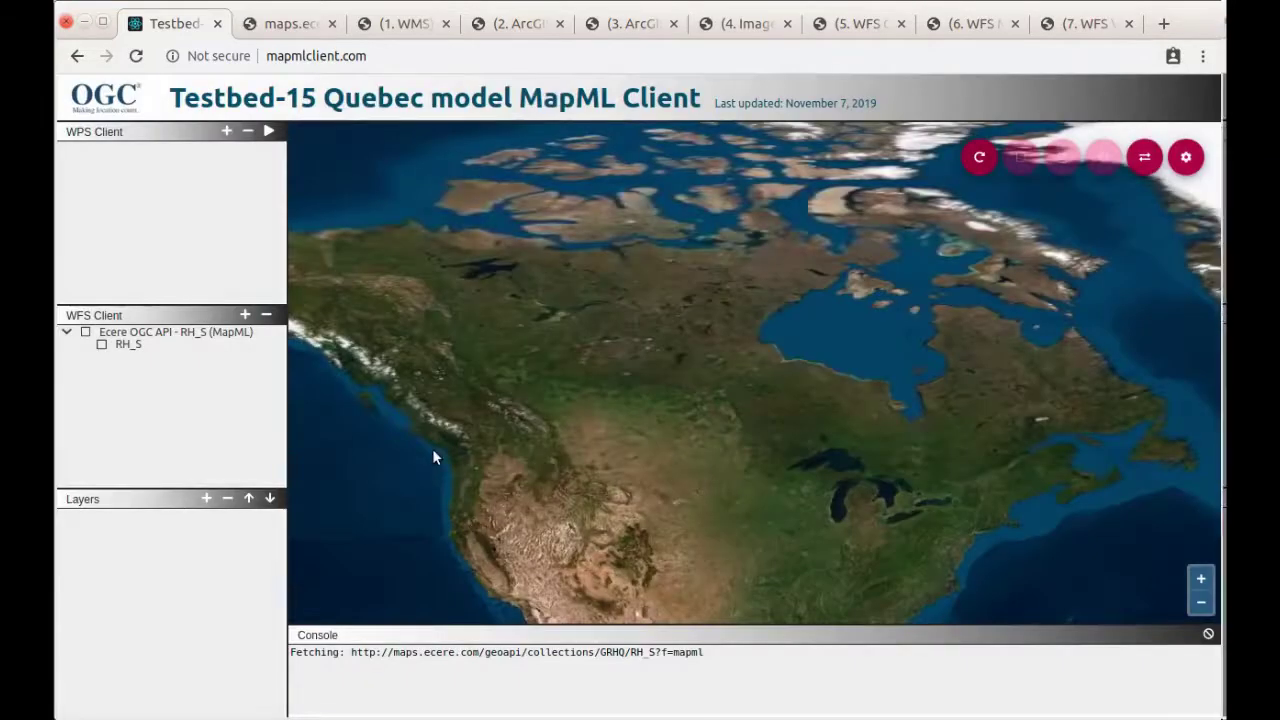
- Examine the text/mapml tile link and the commented-out feature and tile links in the RH_S MapML document, and return to the map client
{"action": "left_click", "coordinate": [295, 30]}
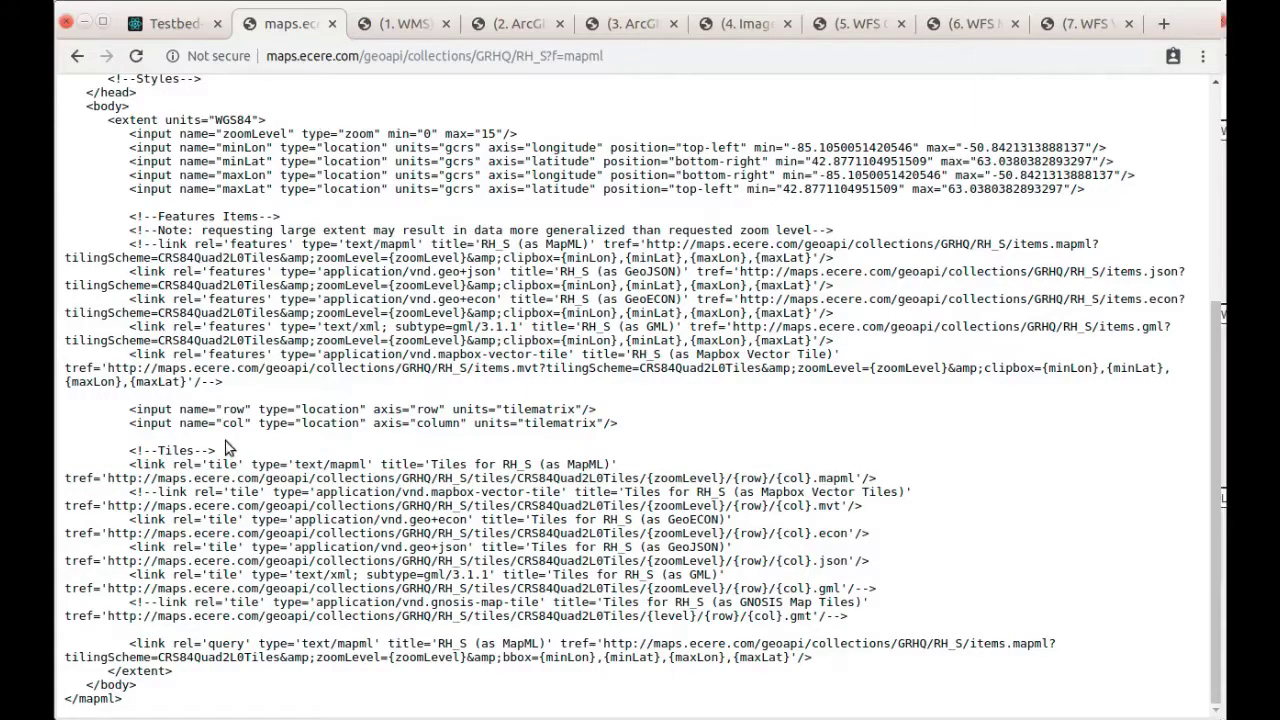
{"action": "left_click_drag", "start_coordinate": [133, 464], "coordinate": [935, 478]}
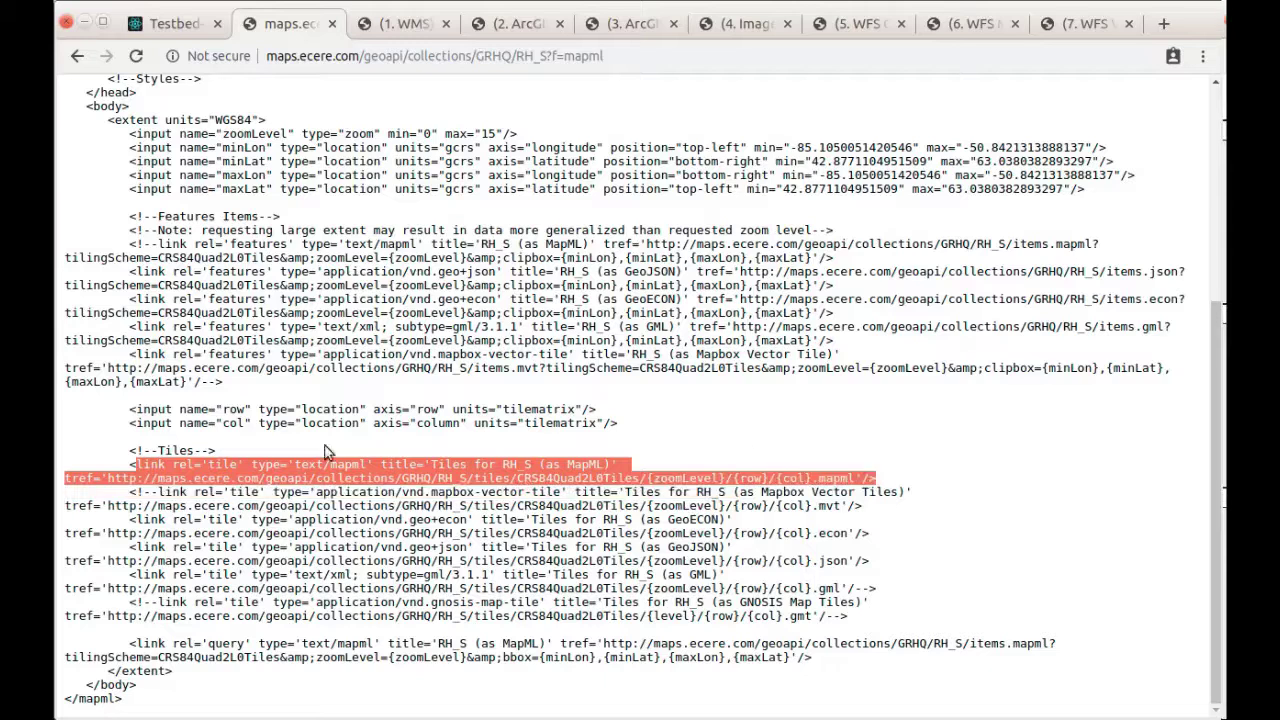
{"action": "left_click_drag", "start_coordinate": [158, 243], "coordinate": [133, 243]}
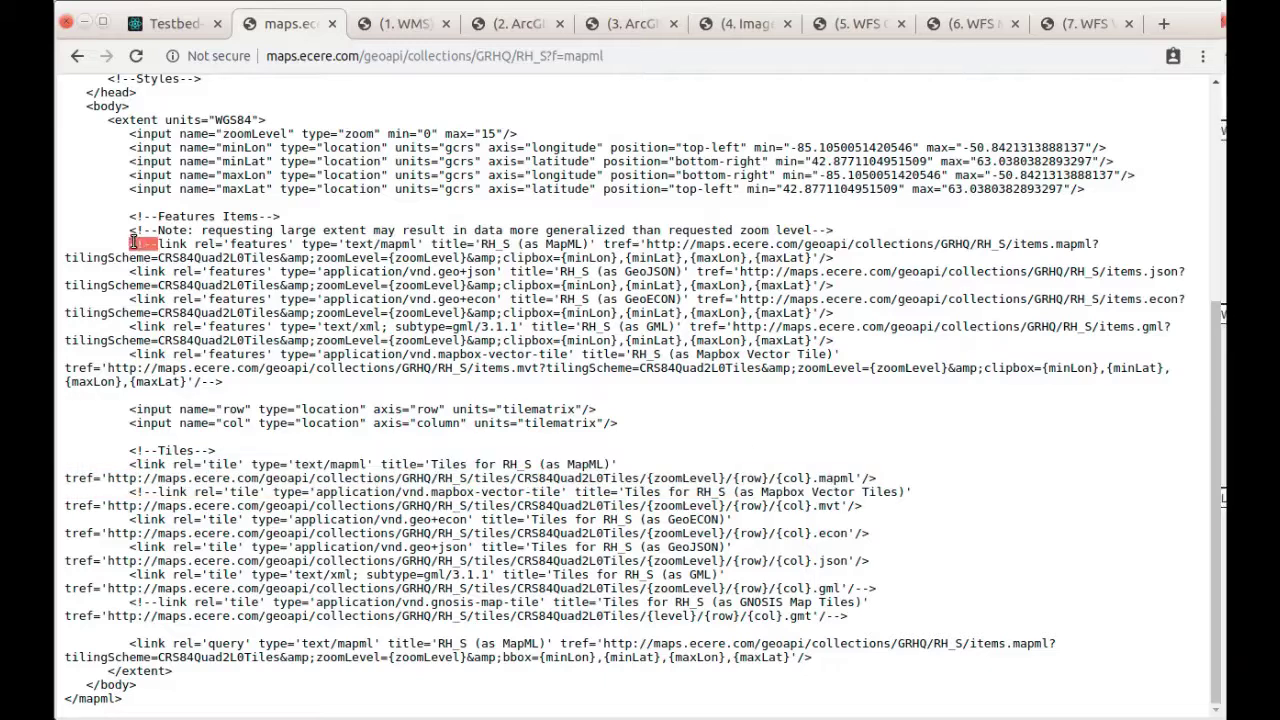
{"action": "left_click_drag", "start_coordinate": [160, 492], "coordinate": [135, 493]}
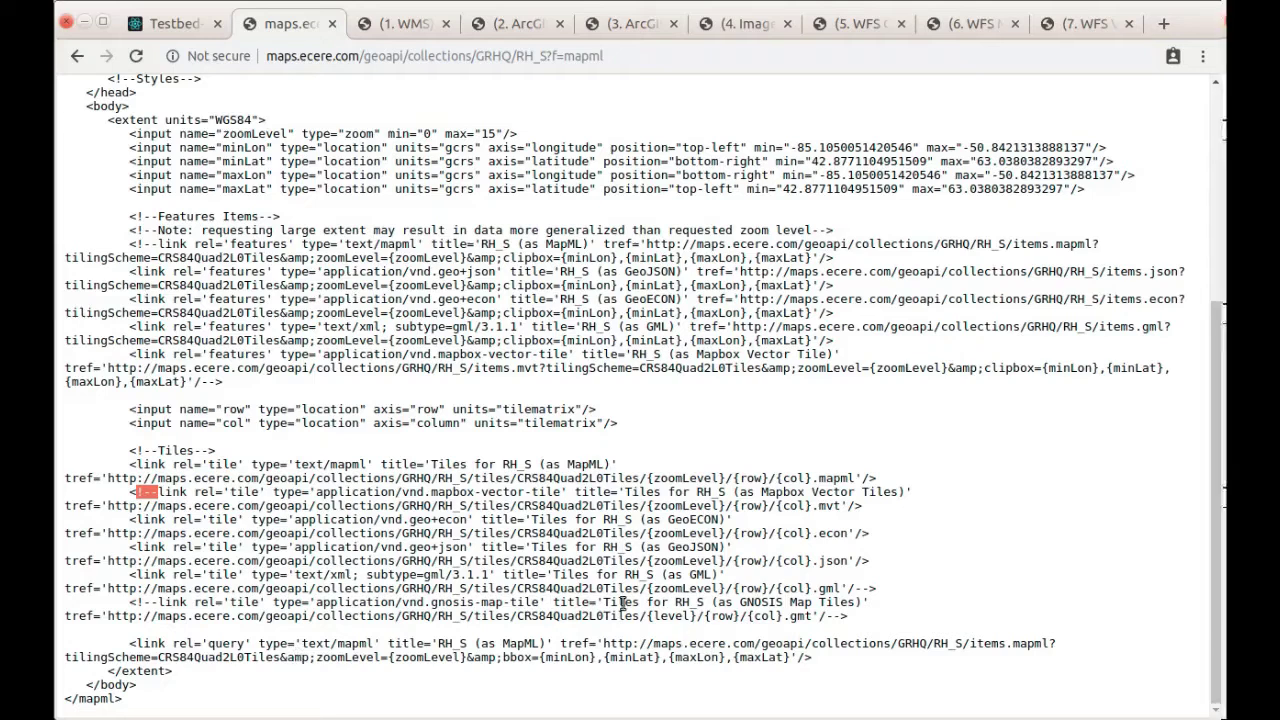
{"action": "left_click", "coordinate": [185, 25]}
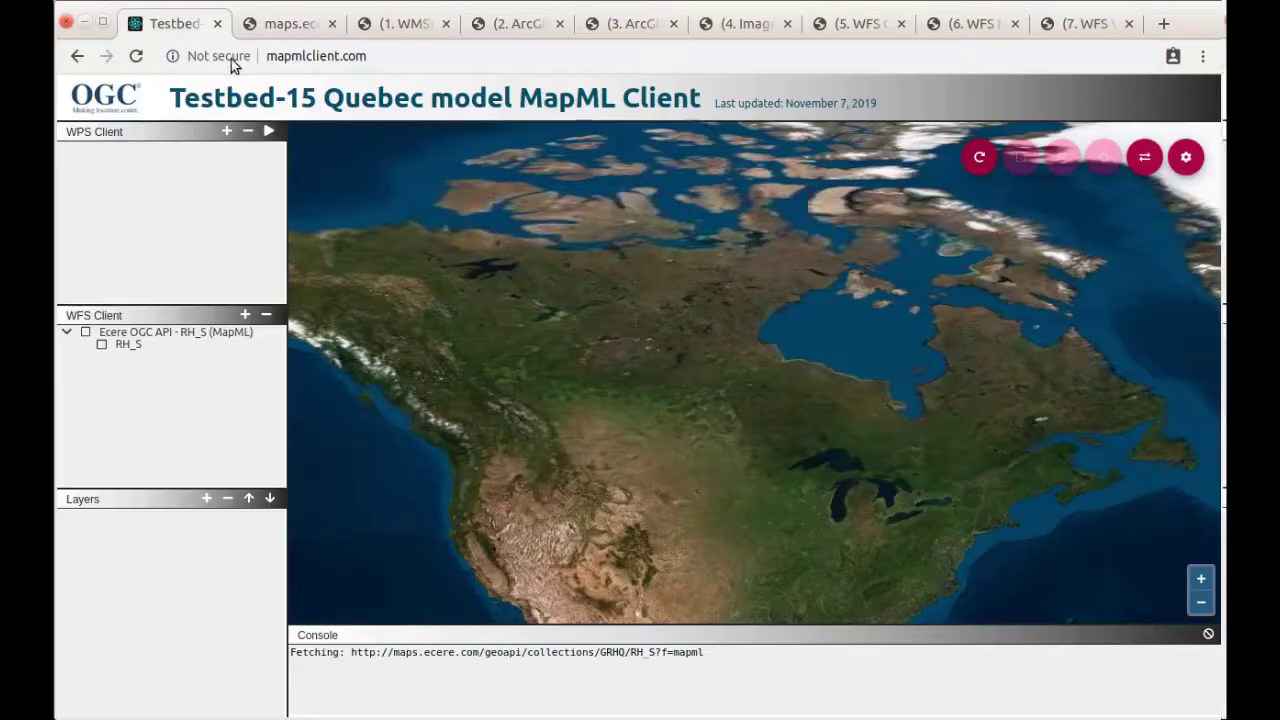
- Open the RH_S request with link type Tiles, review its tiles type choices, and close it without adding a layer
{"action": "double_click", "coordinate": [130, 346]}
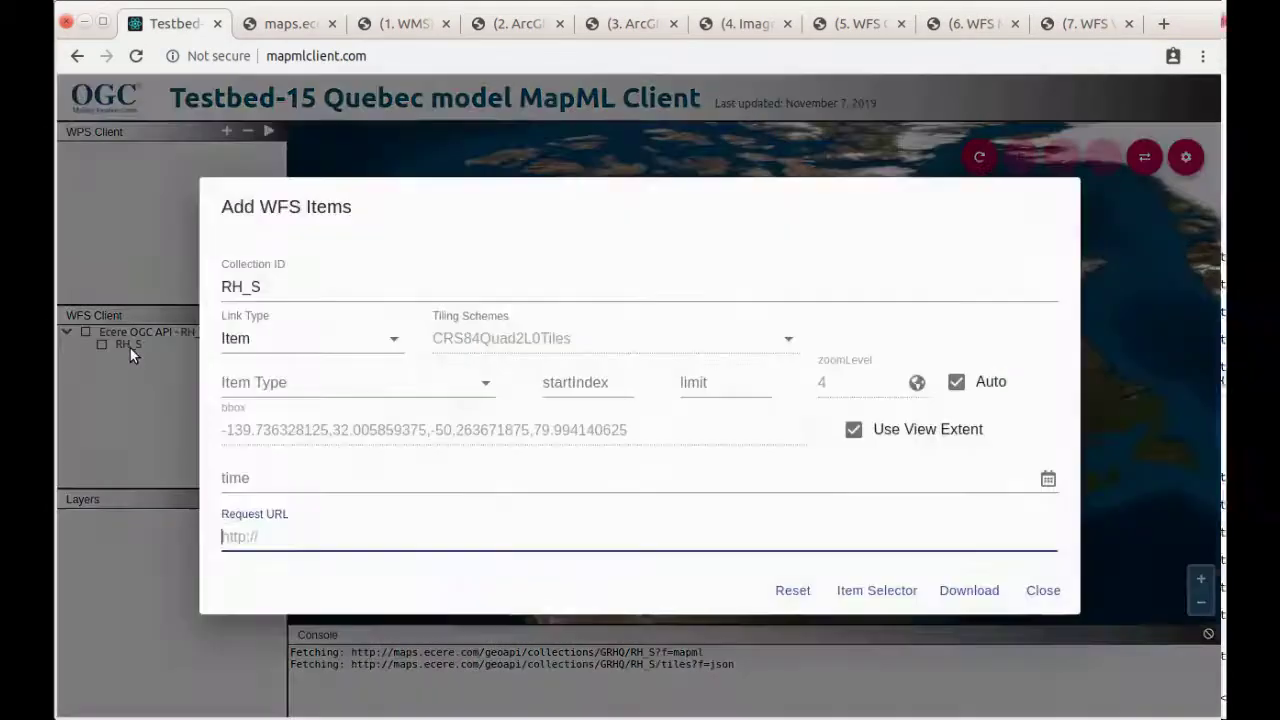
{"action": "left_click", "coordinate": [304, 345]}
{"action": "left_click", "coordinate": [292, 371]}
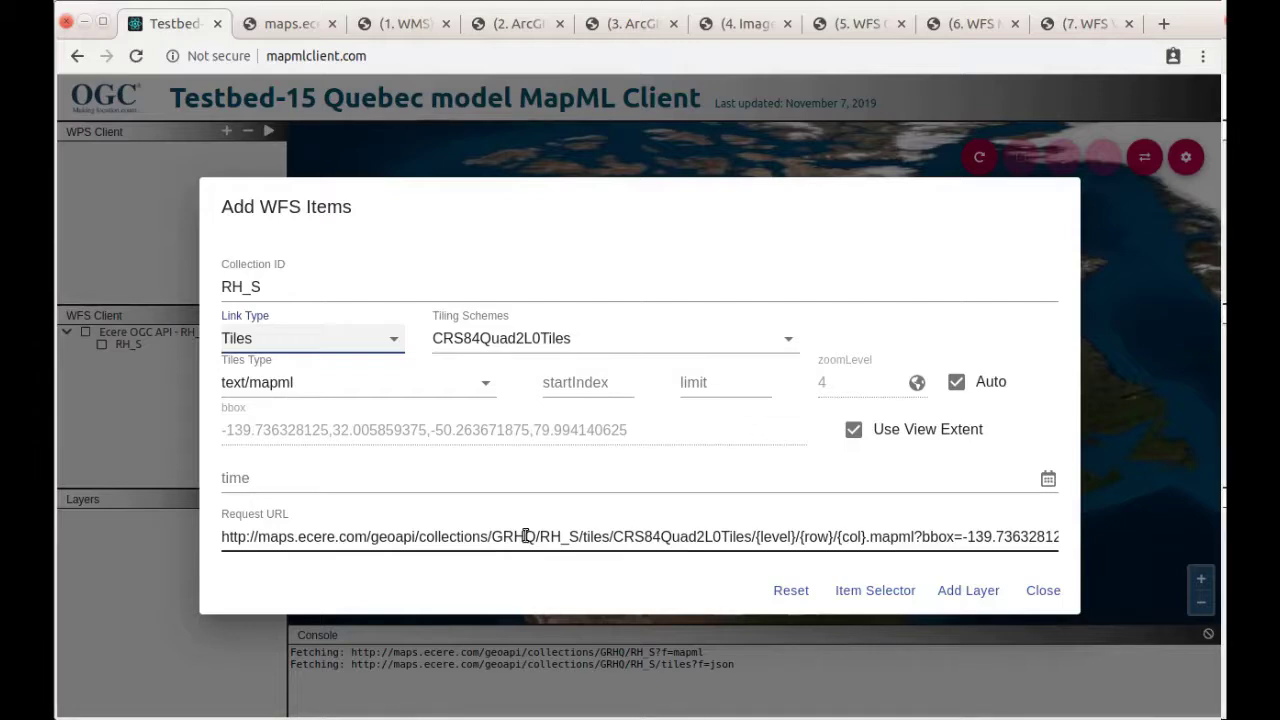
{"action": "left_click", "coordinate": [471, 391]}
{"action": "left_click", "coordinate": [472, 393]}
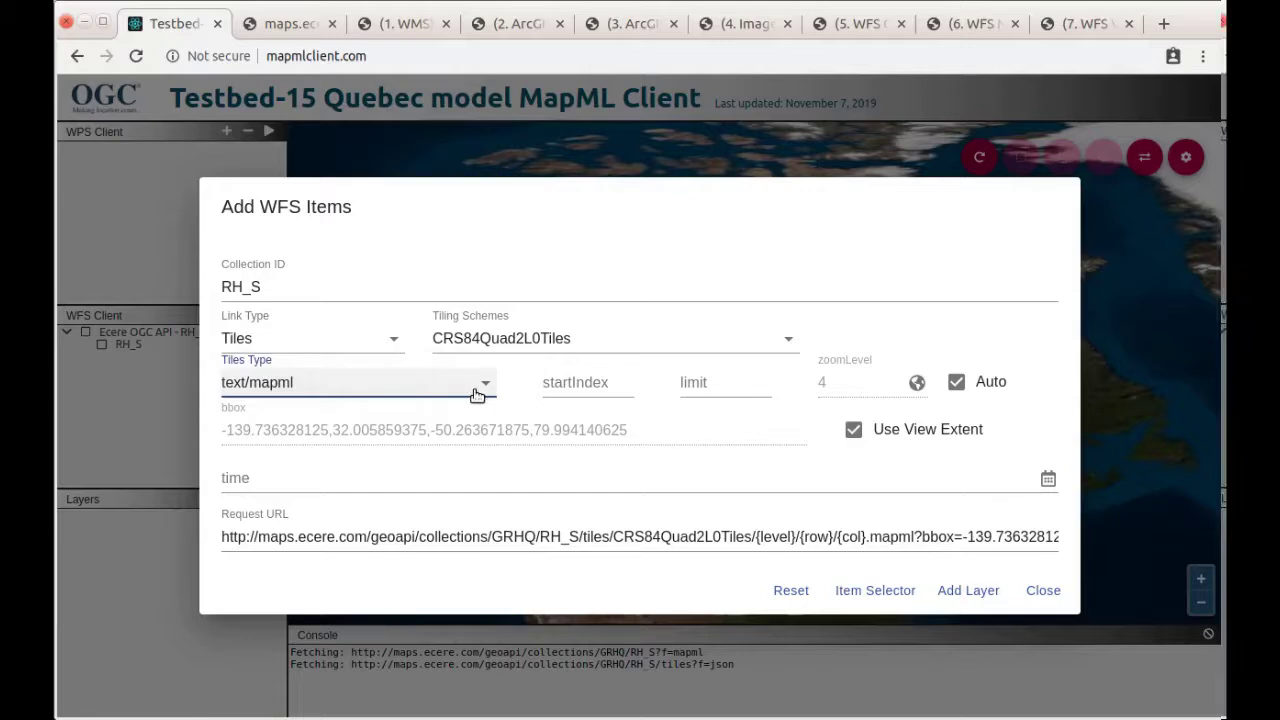
{"action": "left_click", "coordinate": [1054, 592]}
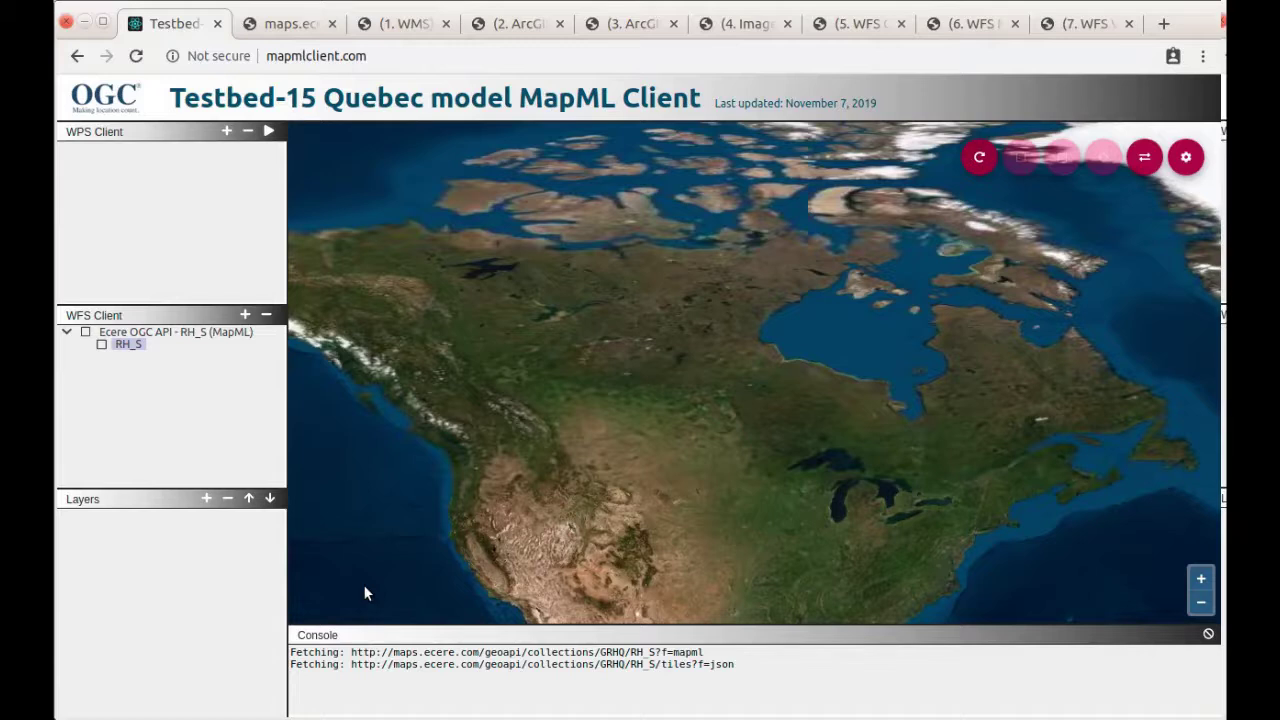
- Try to load the MapML sample file "(1. WMS) Douglas Fir (Genus Pseudotsuga) 250m resolution MapML.mapml" as a new layer
{"action": "left_click", "coordinate": [208, 498]}
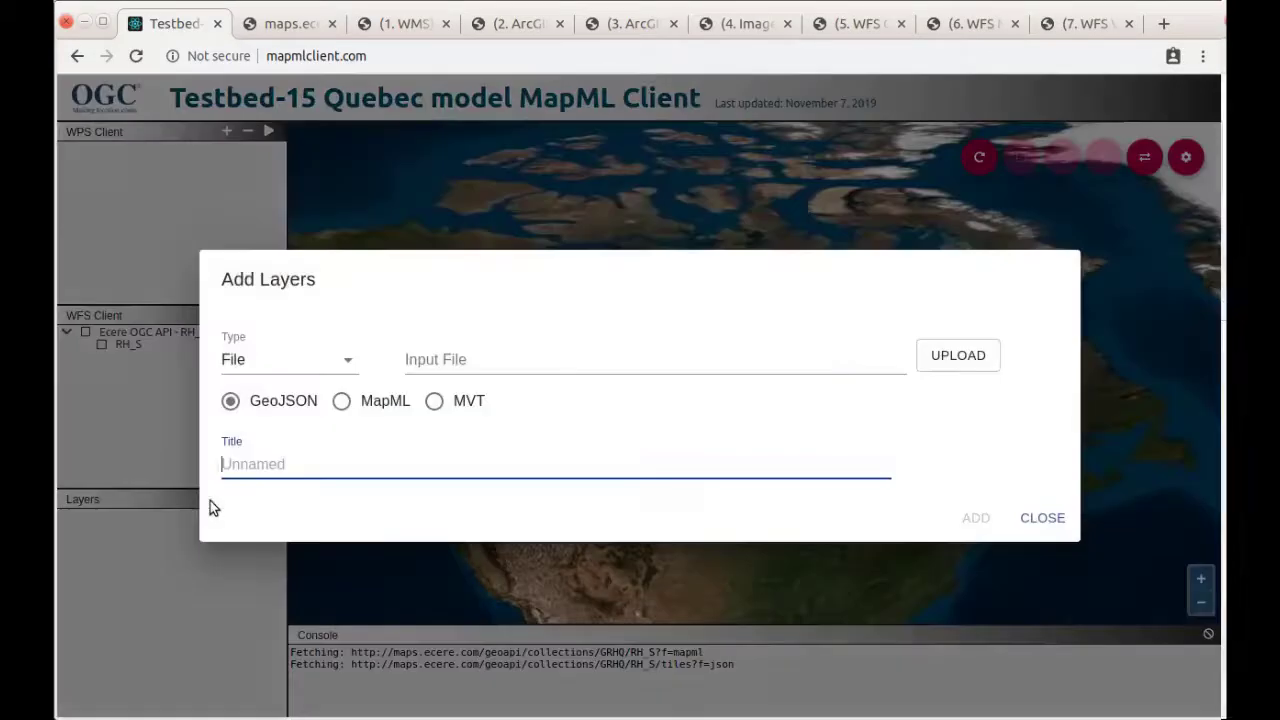
{"action": "left_click", "coordinate": [352, 402]}
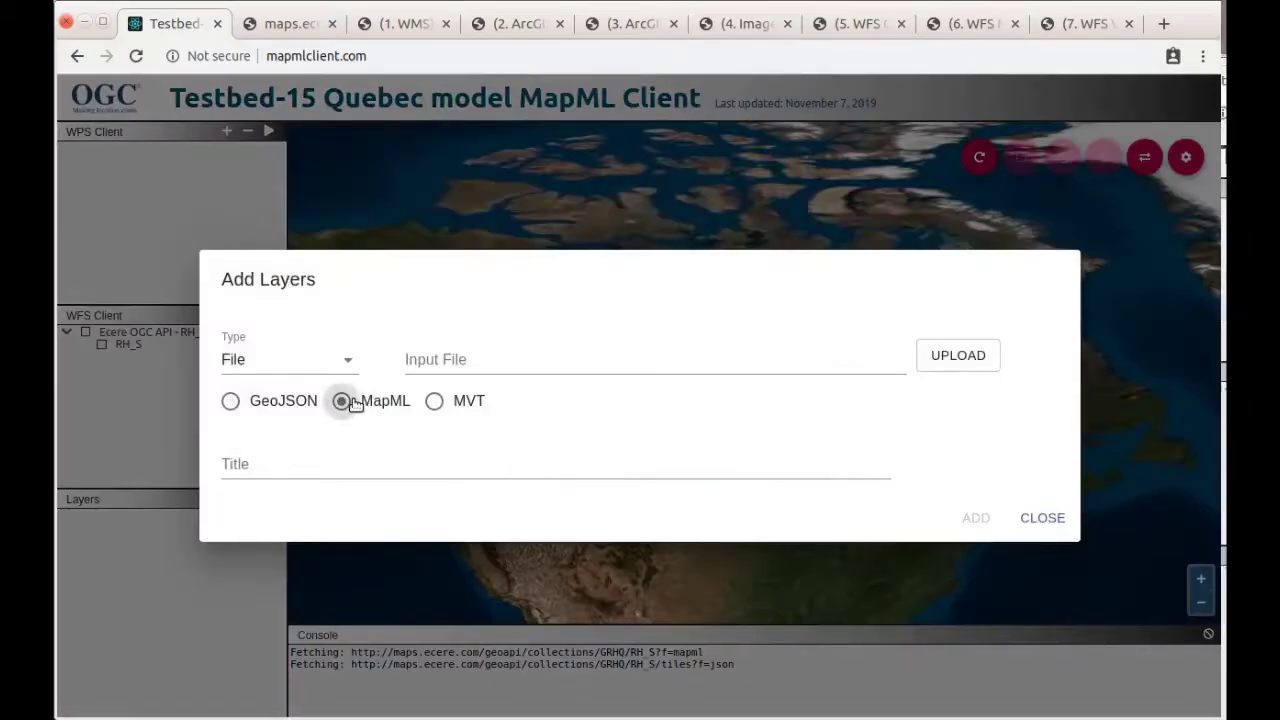
{"action": "left_click", "coordinate": [957, 362]}
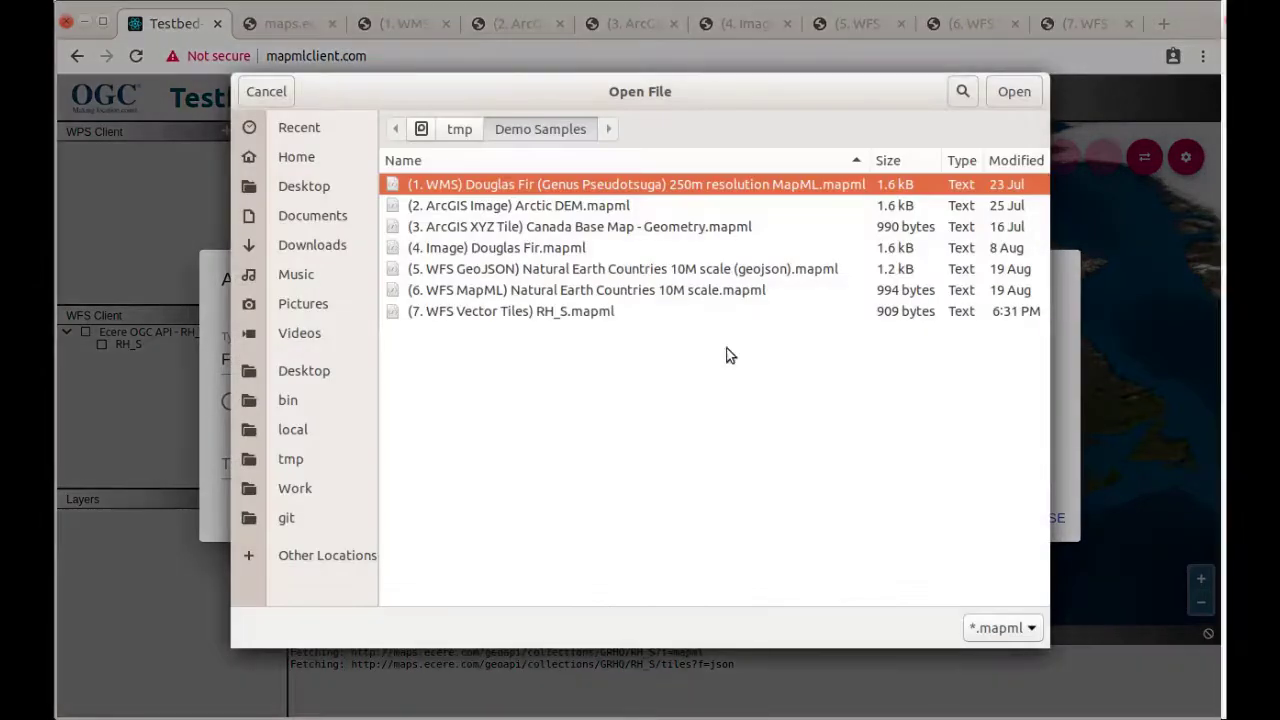
{"action": "double_click", "coordinate": [450, 186]}
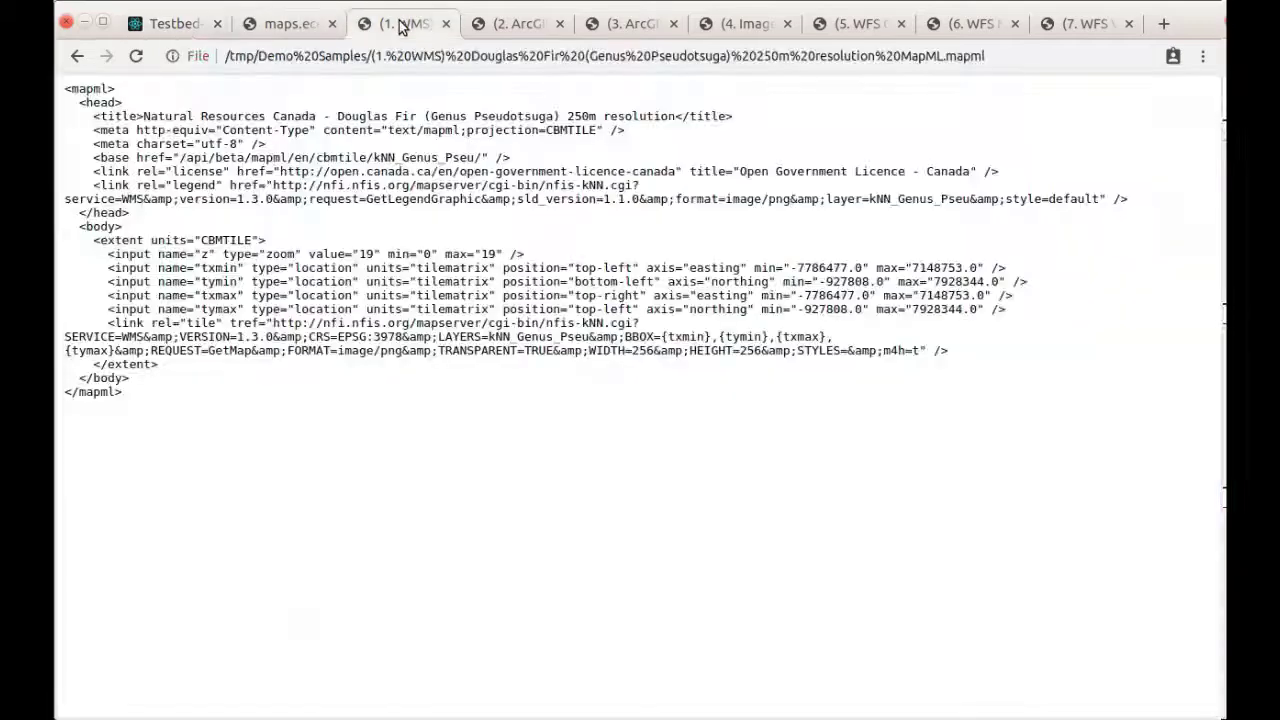
- Choose the file "(1. WMS) Douglas Fir (Genus Pseudotsuga) 250m resolution MapML.mapml" as input for a new MapML layer
{"action": "left_click", "coordinate": [400, 23]}
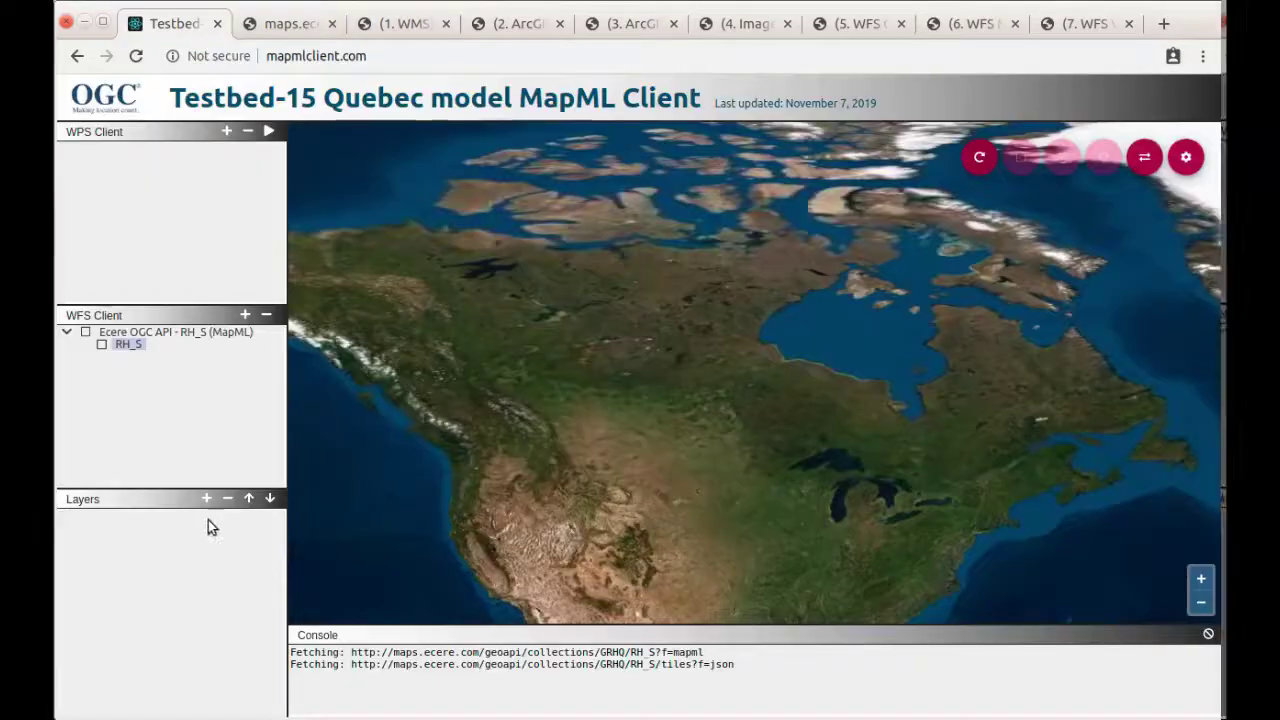
{"action": "left_click", "coordinate": [207, 499]}
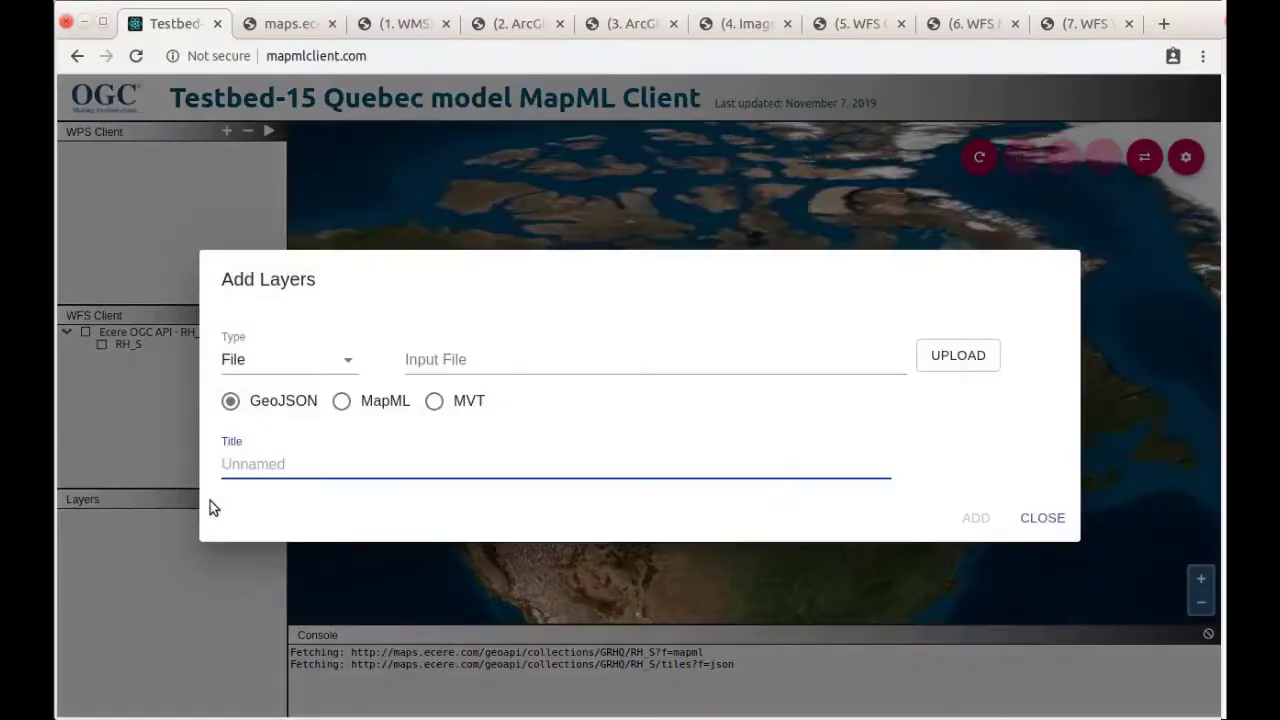
{"action": "left_click", "coordinate": [345, 401]}
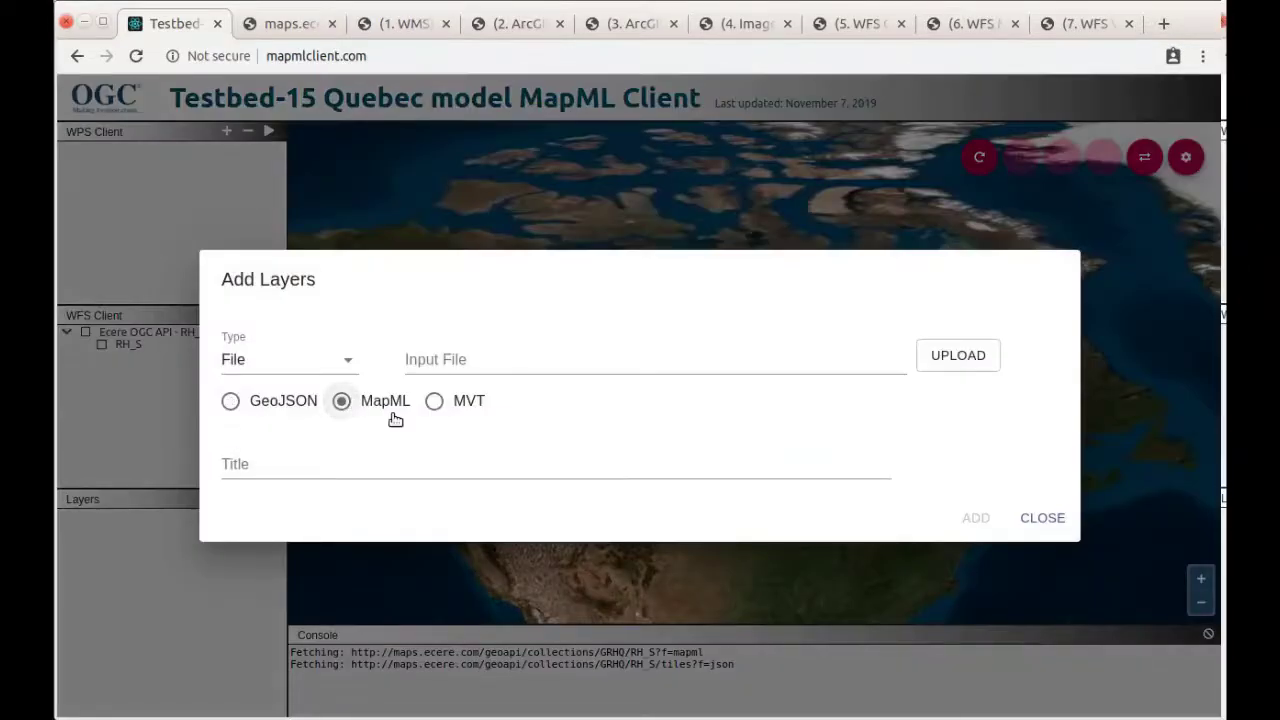
{"action": "left_click", "coordinate": [957, 358]}
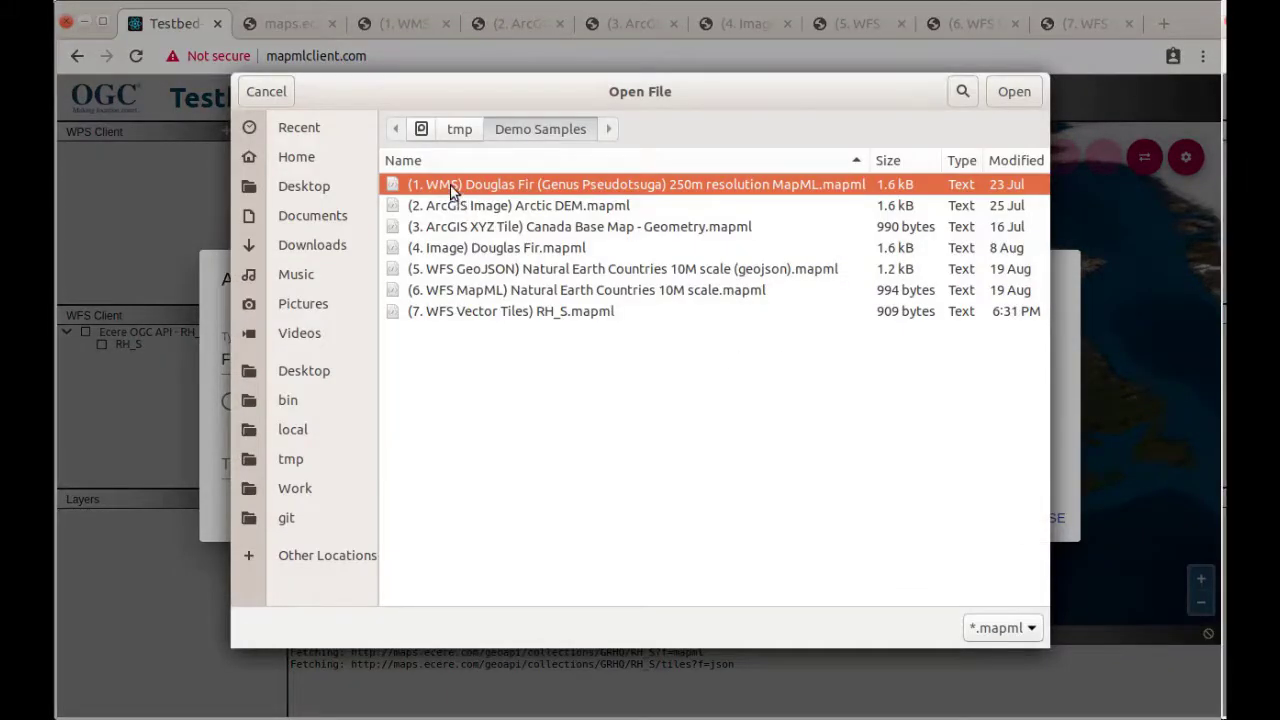
{"action": "double_click", "coordinate": [450, 185]}
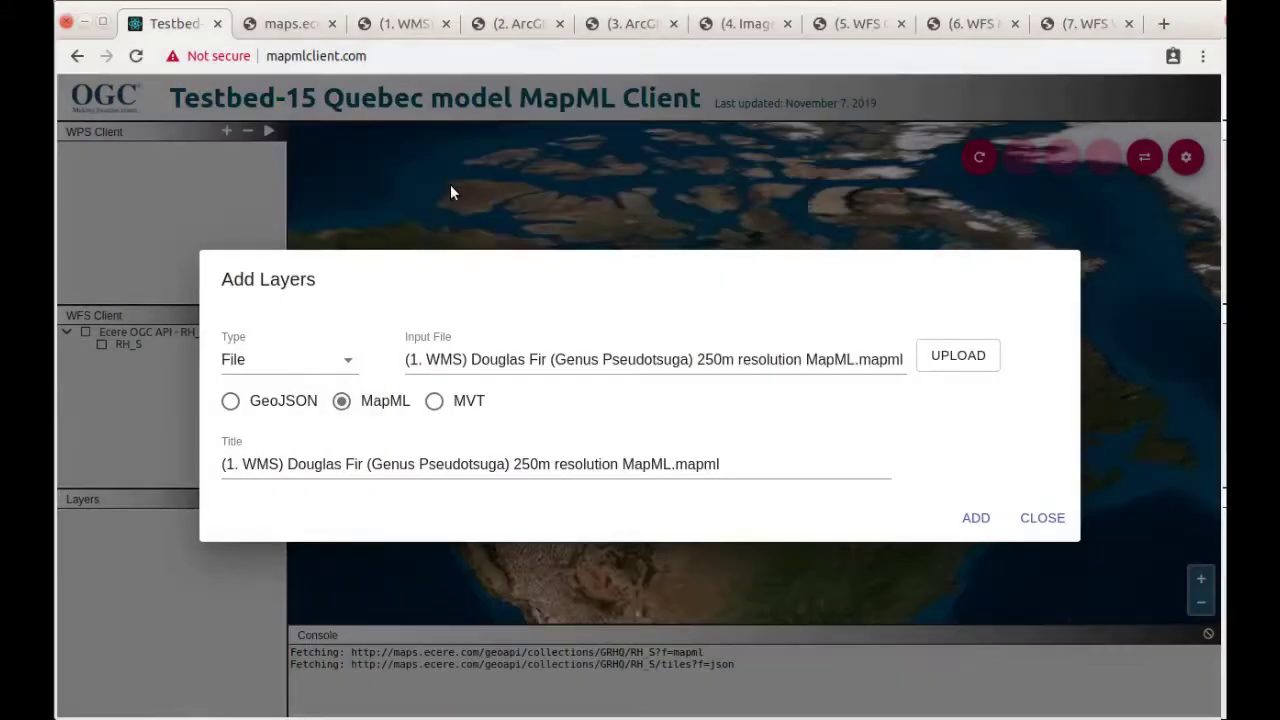
- Examine the tile link and its SERVICE=WMS parameter in the Douglas Fir MapML document, and return to the map client
{"action": "left_click", "coordinate": [404, 24]}
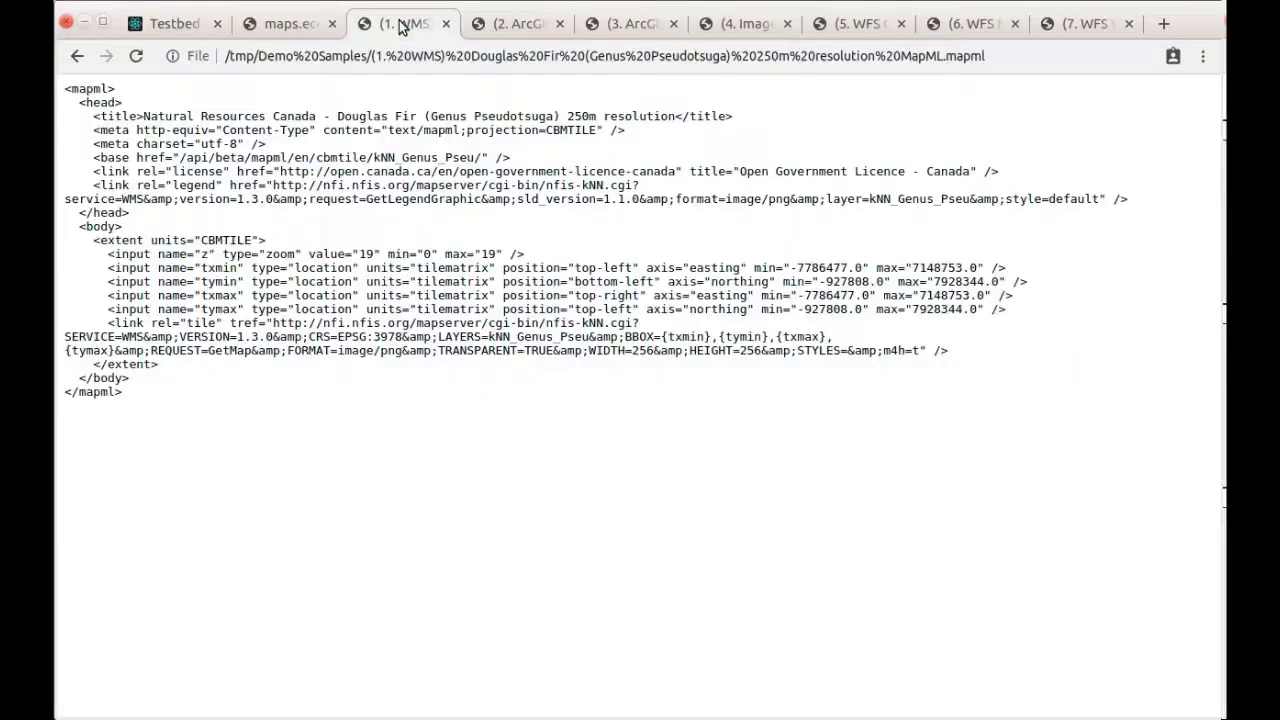
{"action": "double_click", "coordinate": [201, 323]}
{"action": "left_click_drag", "start_coordinate": [108, 323], "coordinate": [985, 362]}
{"action": "left_click", "coordinate": [526, 328]}
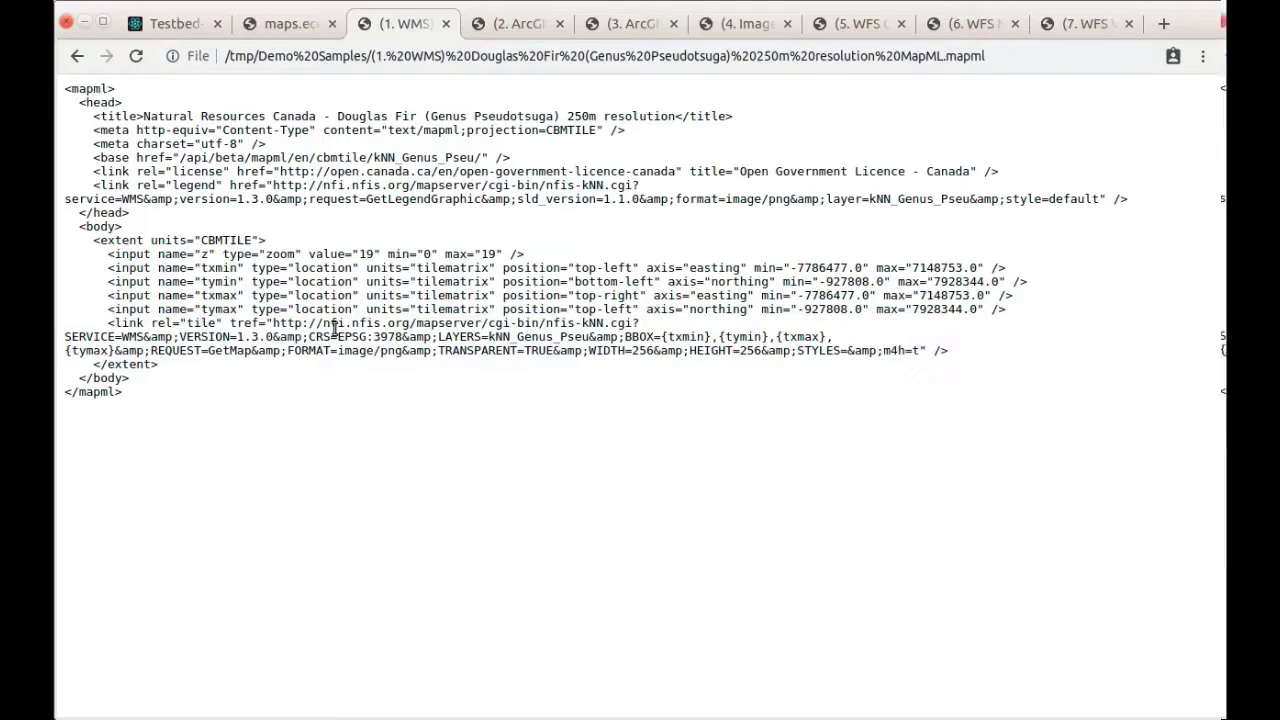
{"action": "double_click", "coordinate": [203, 325]}
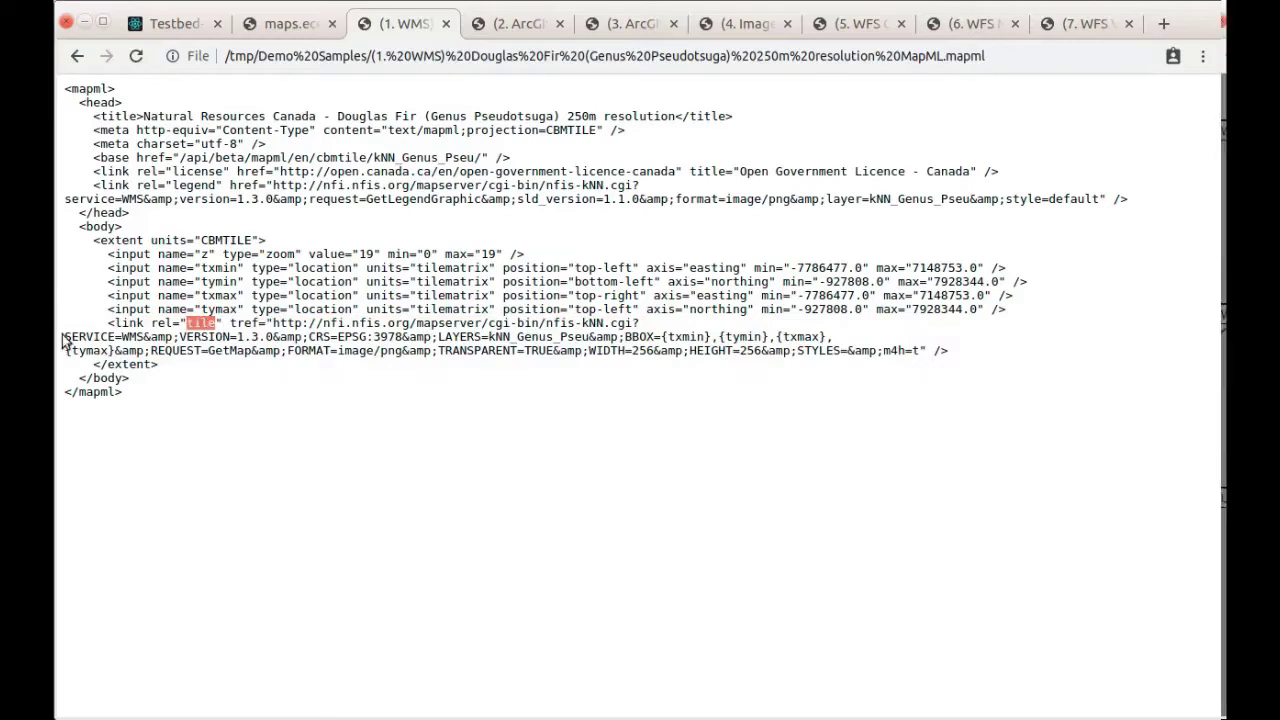
{"action": "left_click_drag", "start_coordinate": [64, 336], "coordinate": [145, 340]}
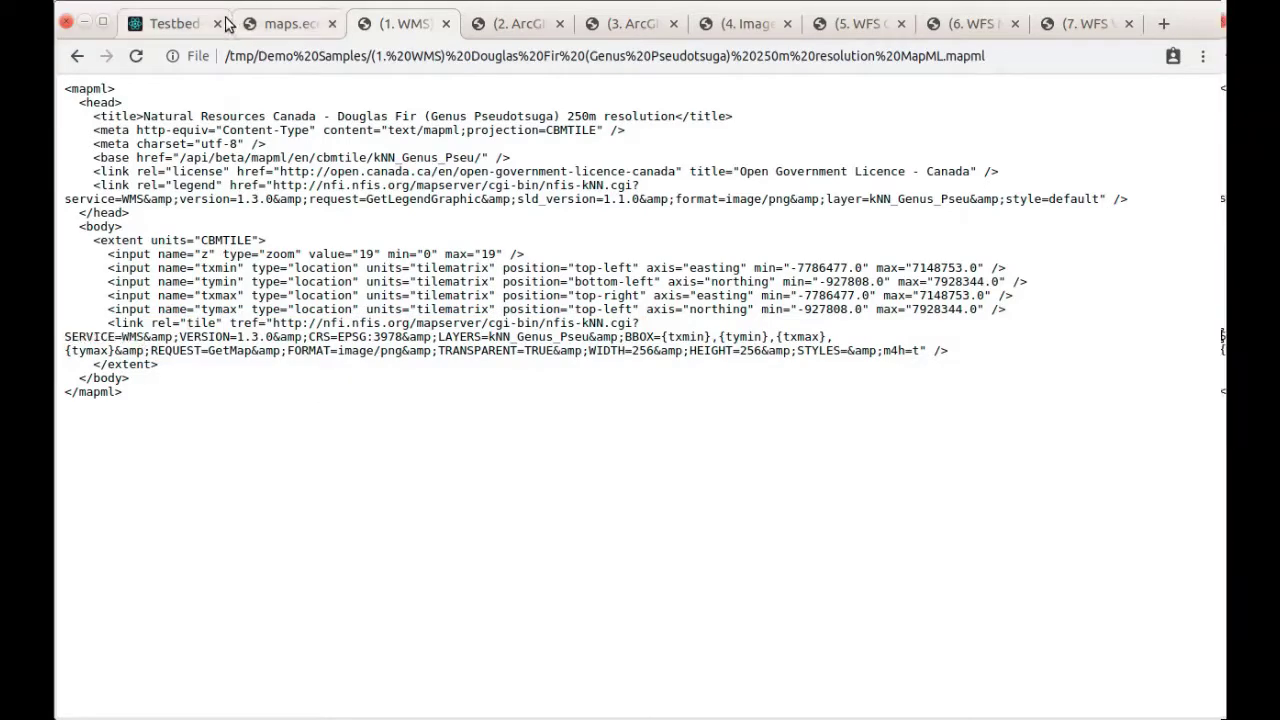
{"action": "left_click", "coordinate": [160, 24]}
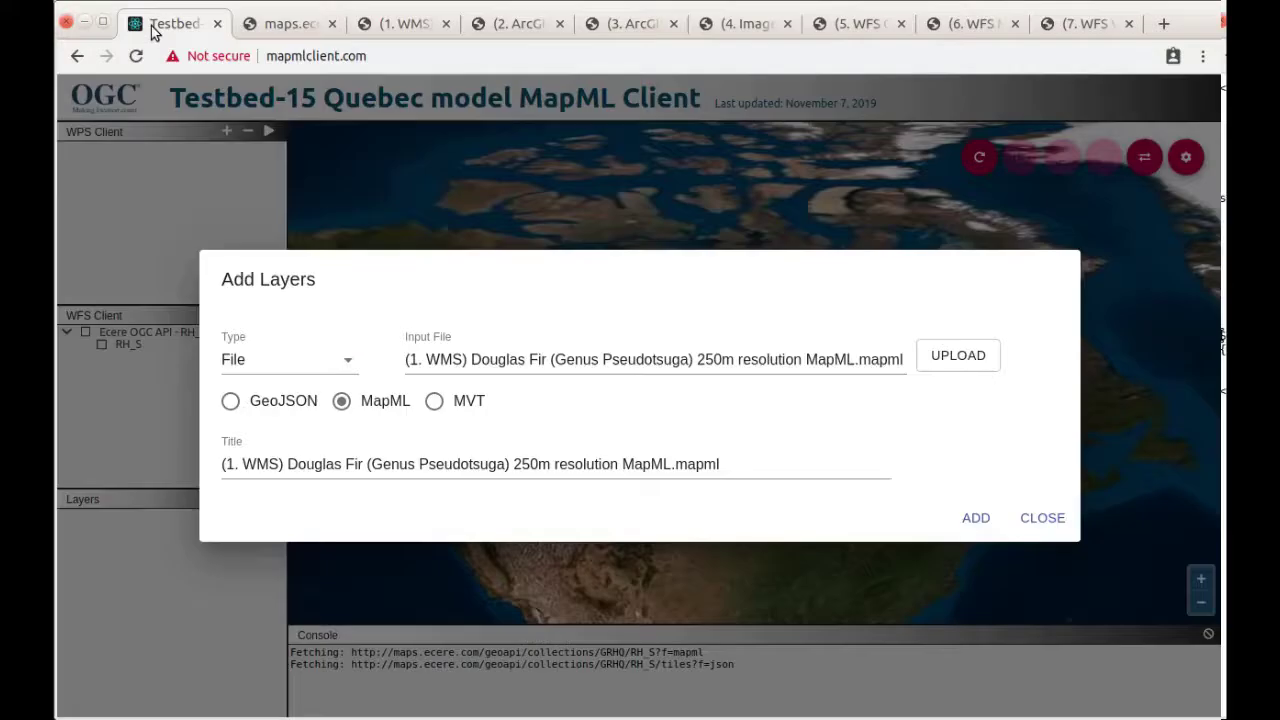
- Add the Douglas Fir WMS layer, toggle its visibility to compare it with the base map, and leave it hidden
{"action": "left_click", "coordinate": [969, 516]}
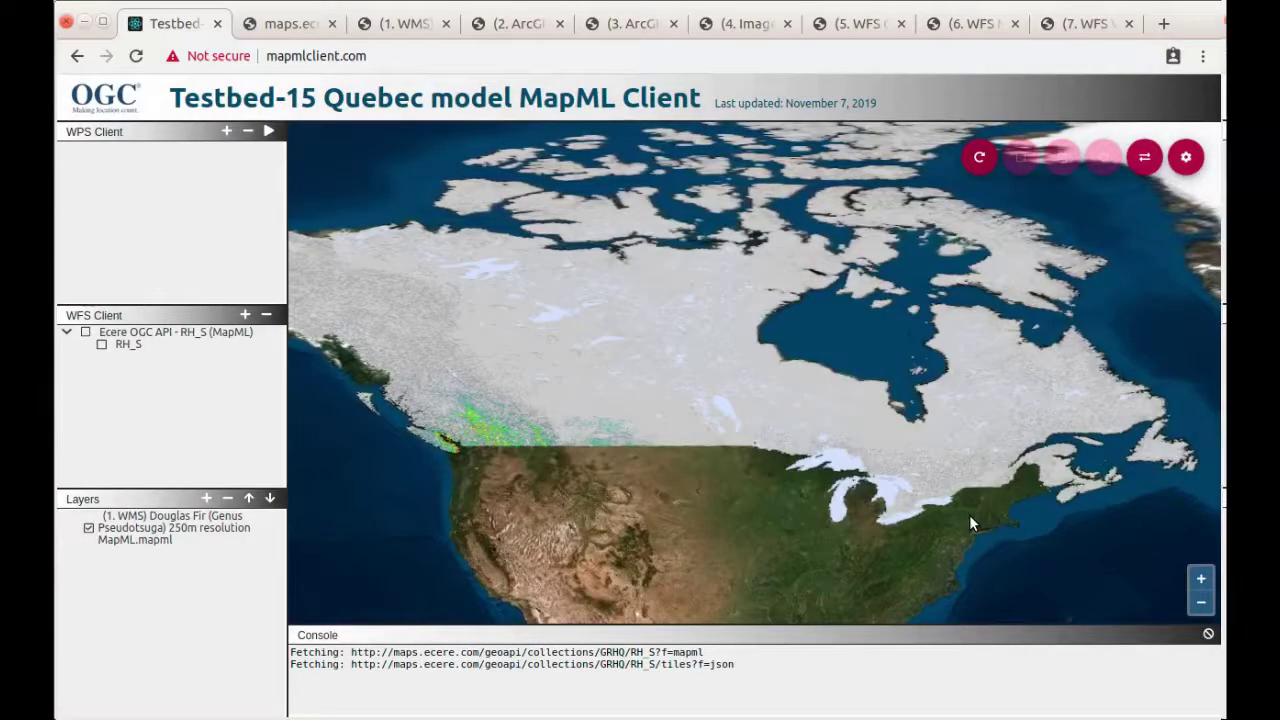
{"action": "left_click", "coordinate": [89, 528]}
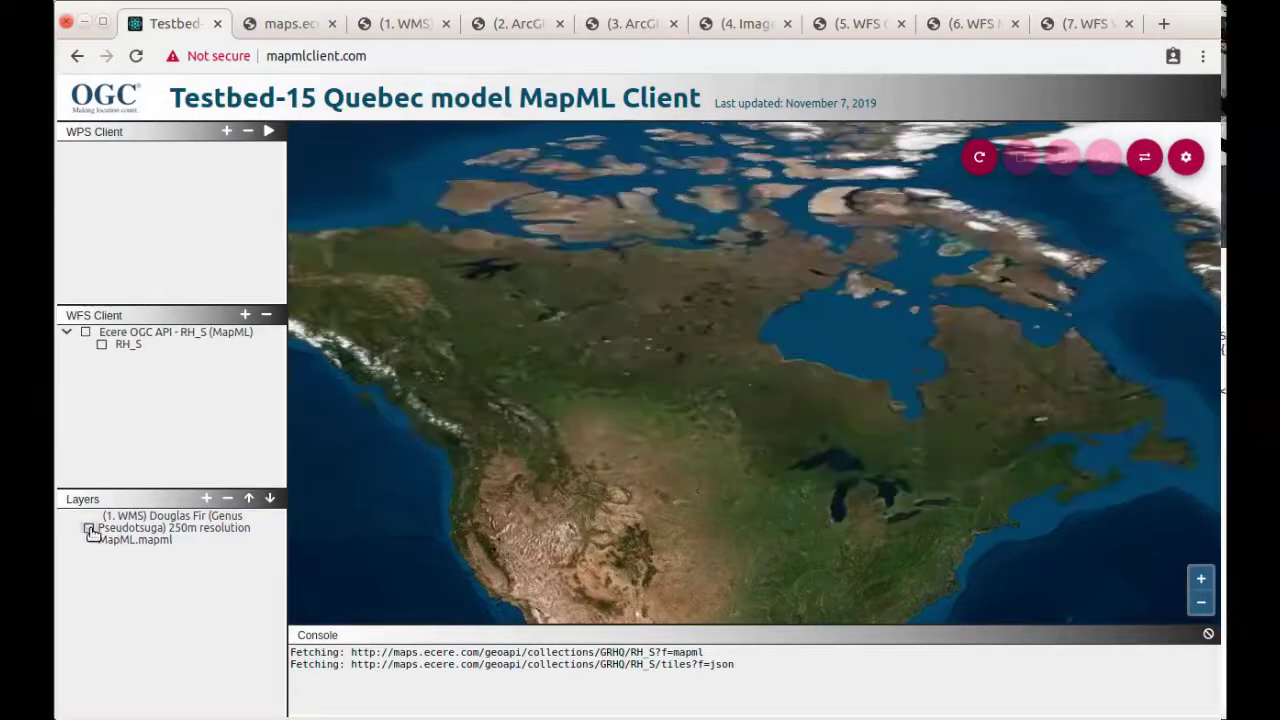
{"action": "left_click", "coordinate": [89, 528]}
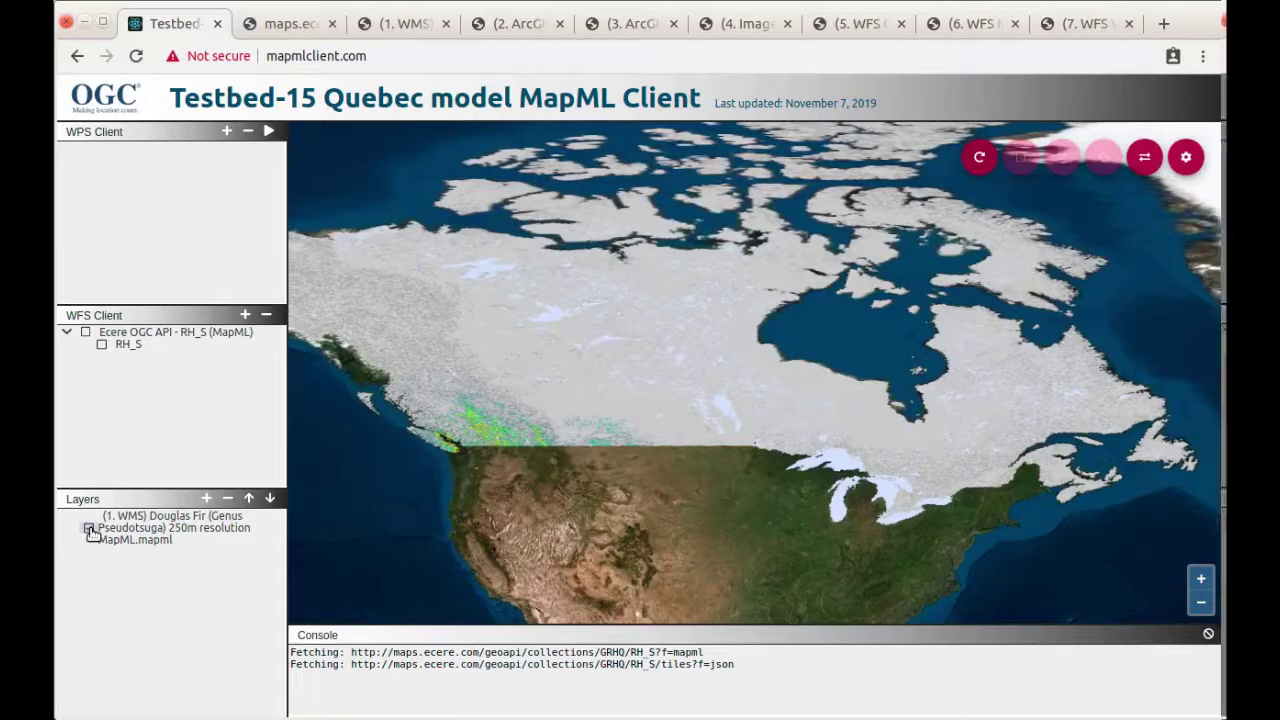
{"action": "left_click", "coordinate": [89, 528]}
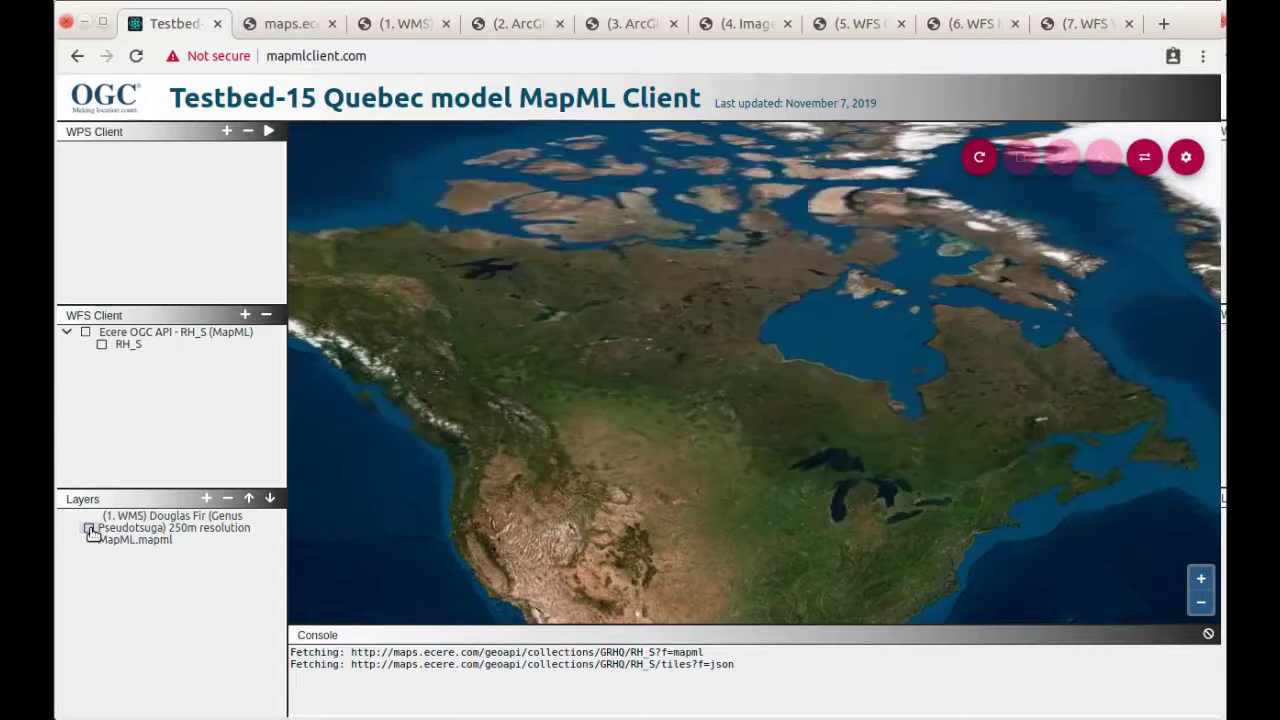
- Choose the sample file "(2. ArcGIS Image) Arctic DEM.mapml" as input for another MapML layer
{"action": "left_click", "coordinate": [205, 498]}
{"action": "left_click", "coordinate": [943, 356]}
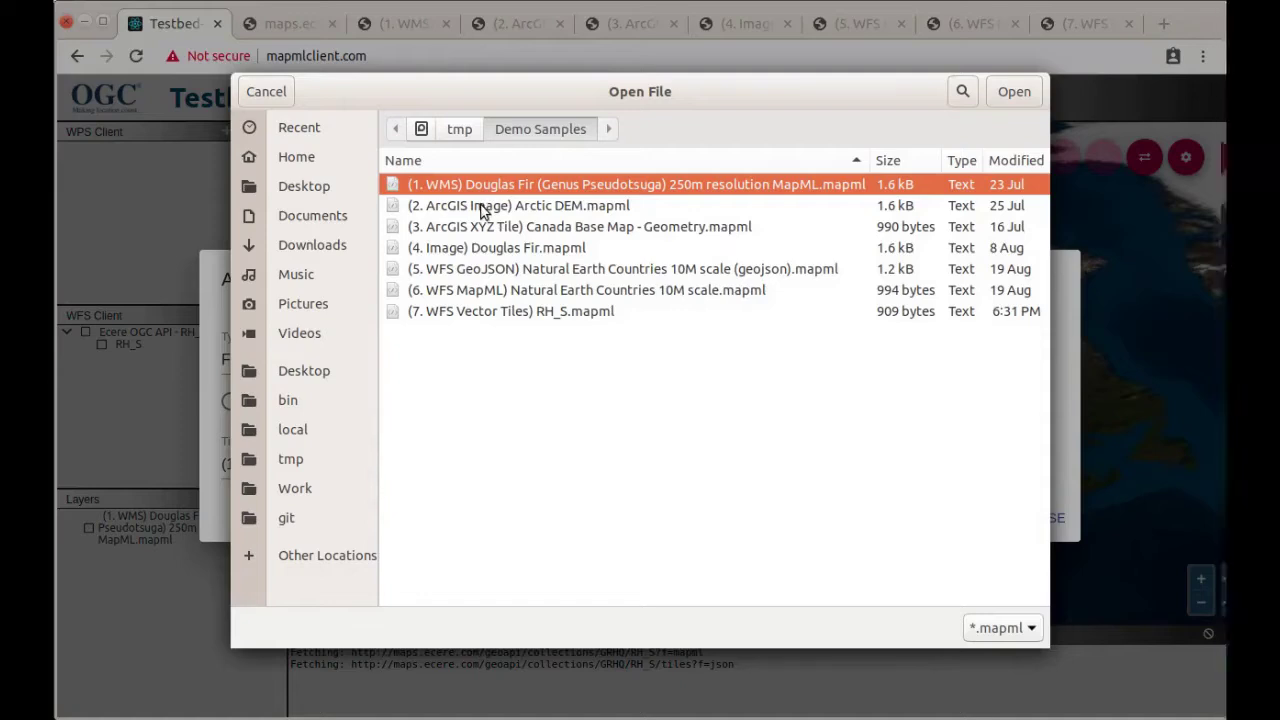
{"action": "left_click", "coordinate": [483, 208]}
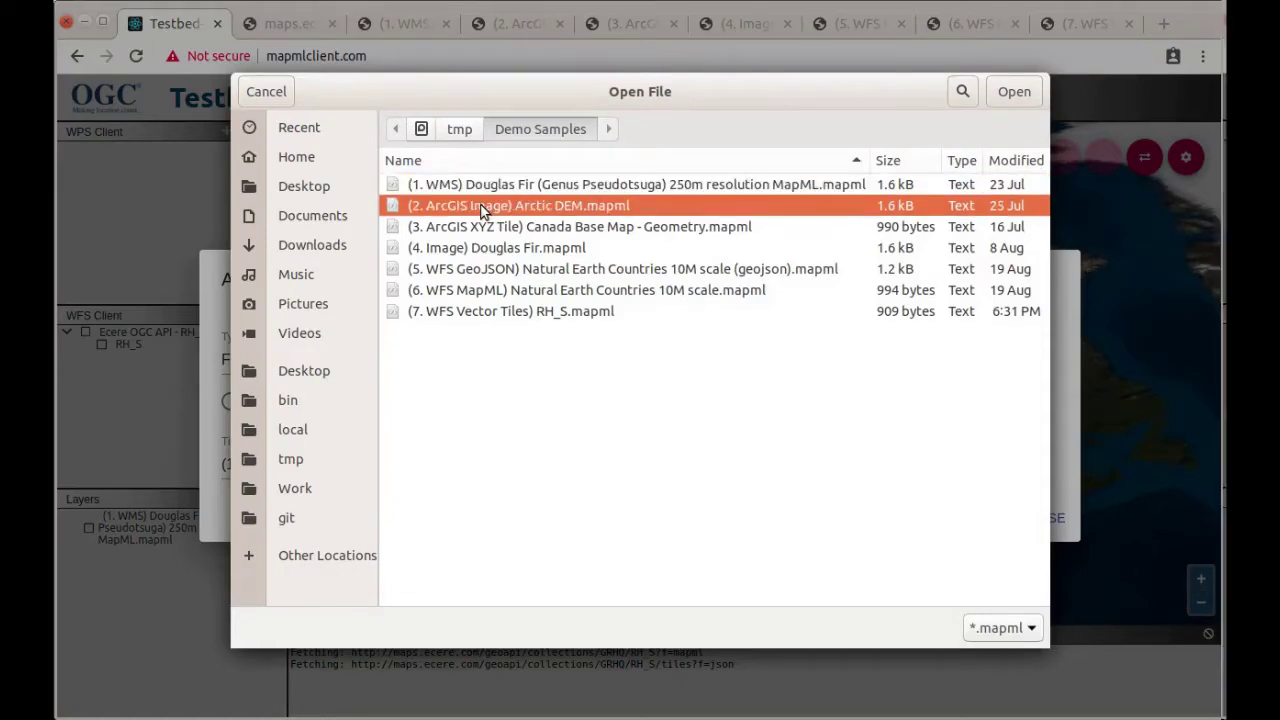
{"action": "double_click", "coordinate": [483, 208]}
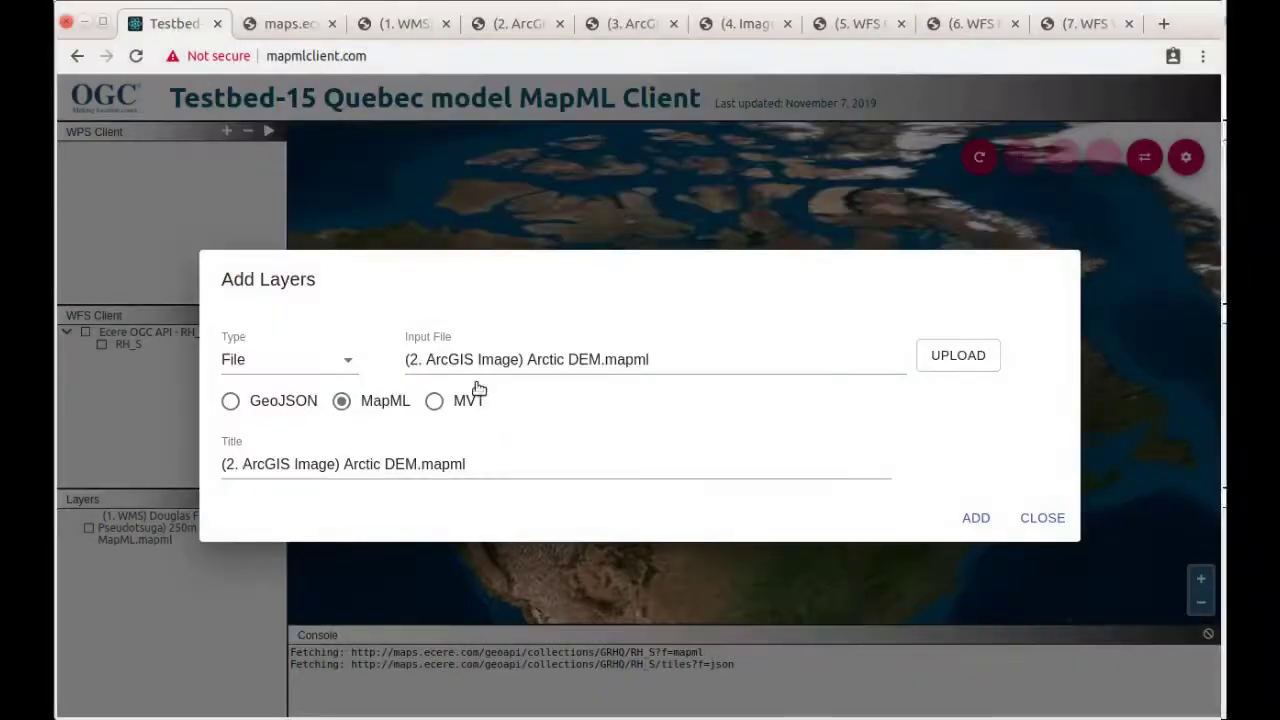
- Examine the active tile link, its ArcGIS REST path and f=image parameter in the Arctic DEM document, and return to the map client
{"action": "left_click", "coordinate": [518, 28]}
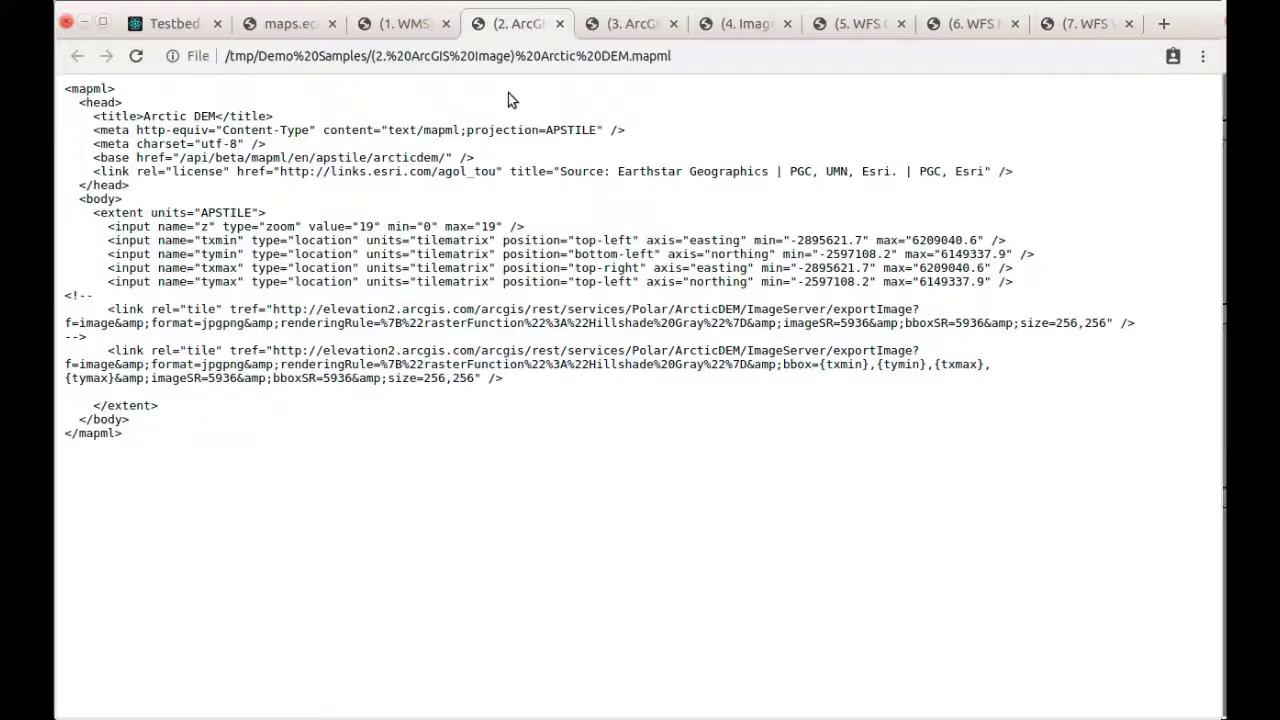
{"action": "left_click_drag", "start_coordinate": [108, 352], "coordinate": [530, 390]}
{"action": "left_click", "coordinate": [432, 373]}
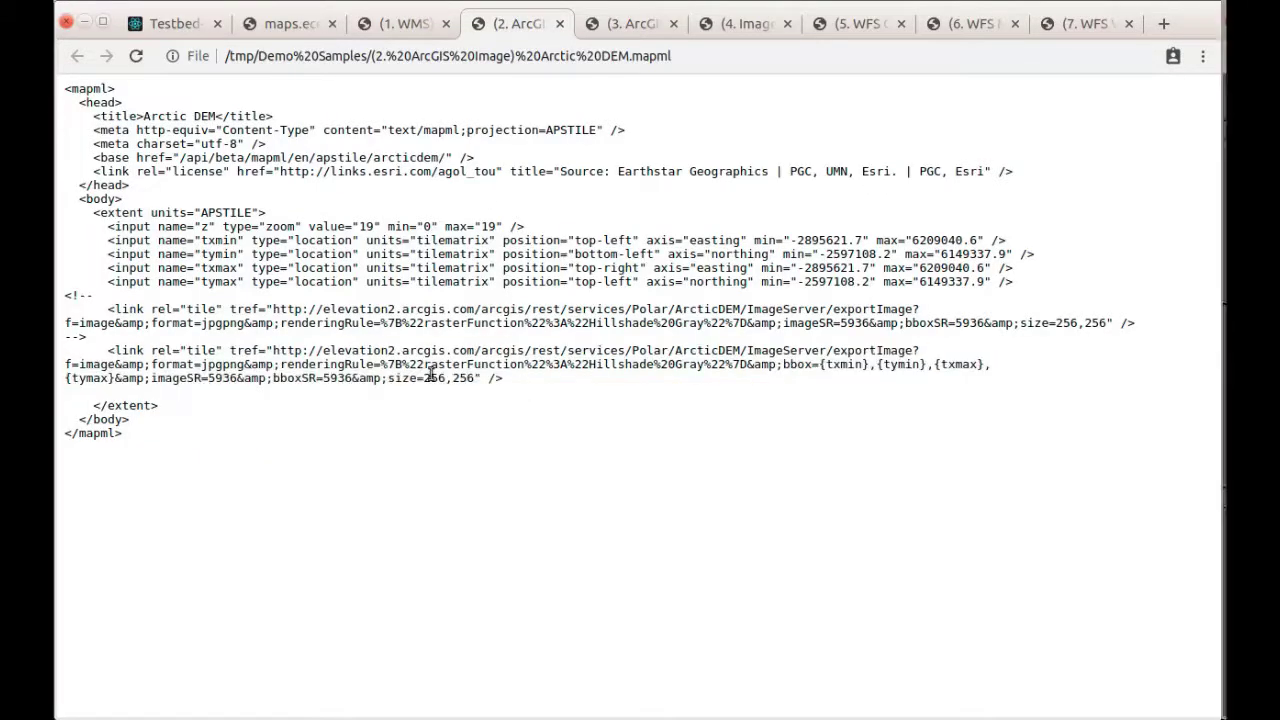
{"action": "double_click", "coordinate": [205, 350]}
{"action": "left_click", "coordinate": [231, 355]}
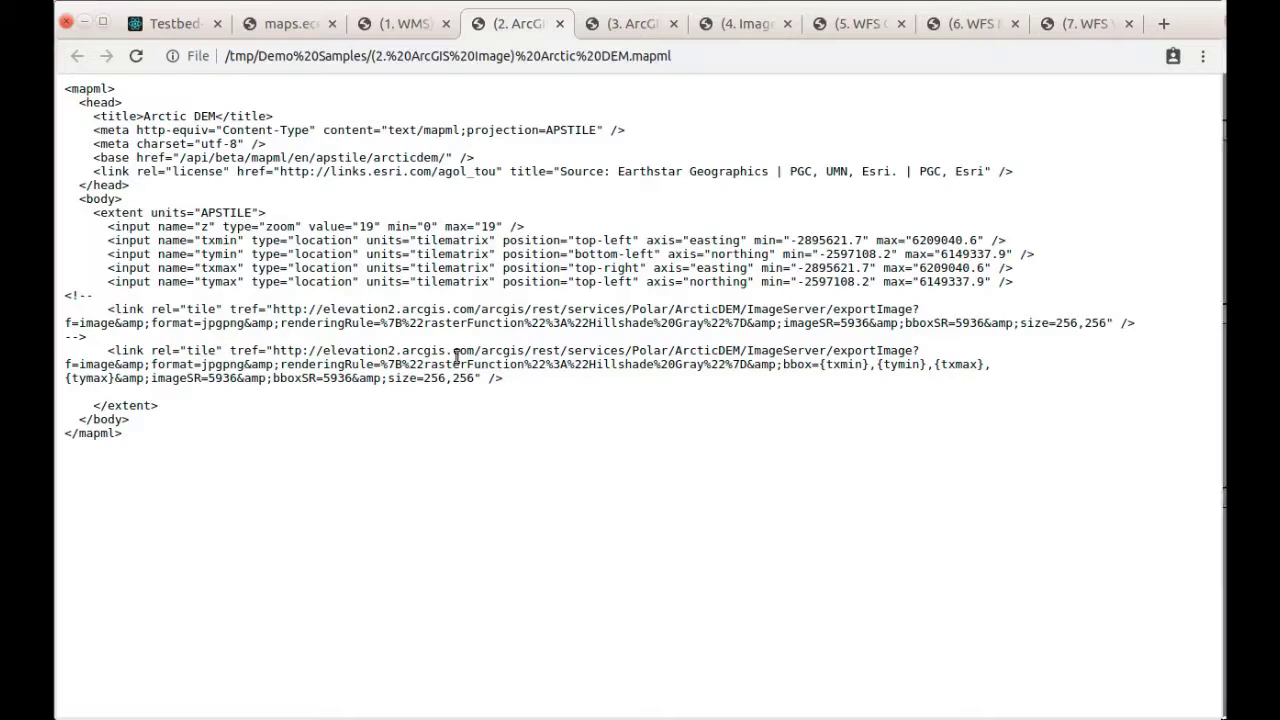
{"action": "left_click_drag", "start_coordinate": [475, 351], "coordinate": [576, 350]}
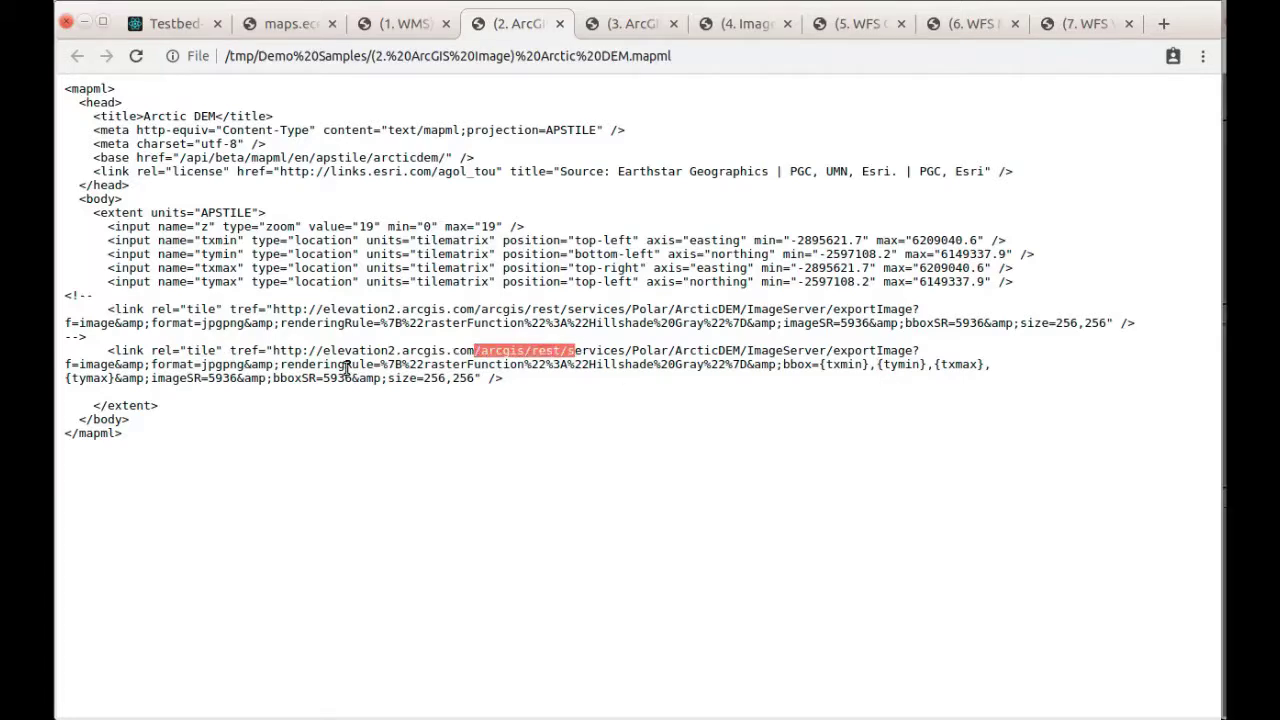
{"action": "left_click_drag", "start_coordinate": [116, 366], "coordinate": [67, 370]}
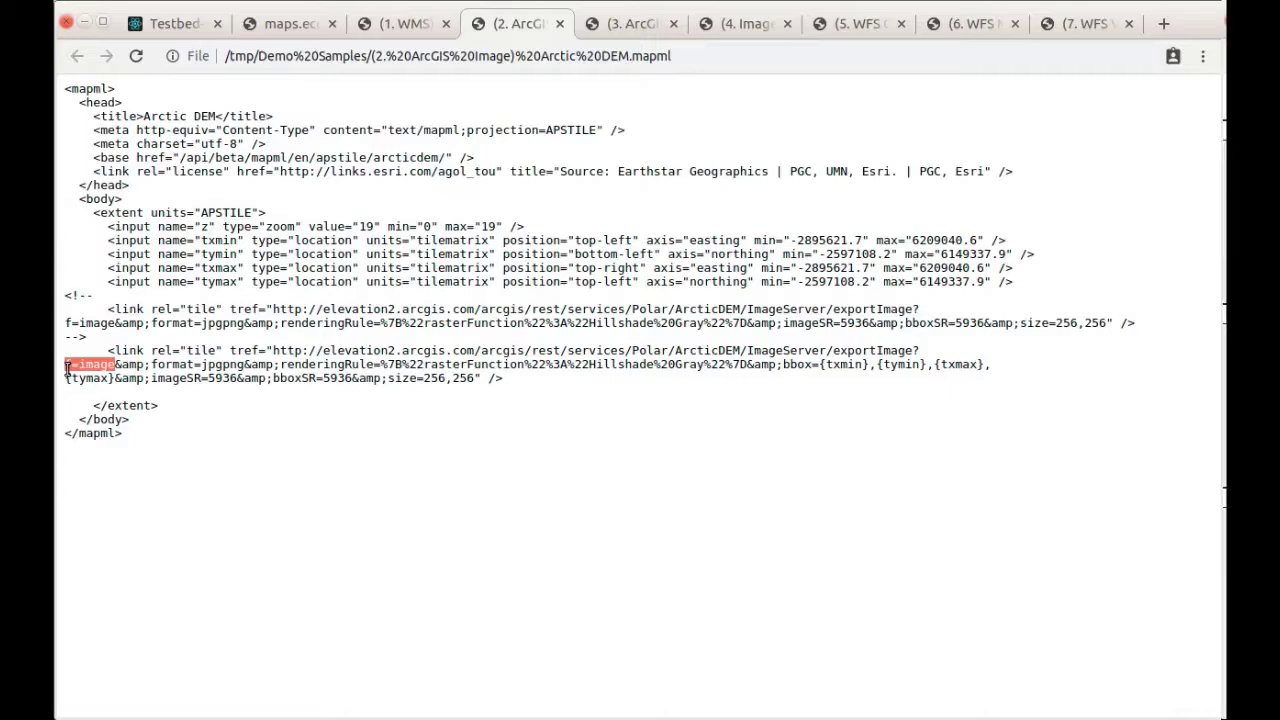
{"action": "left_click", "coordinate": [248, 410]}
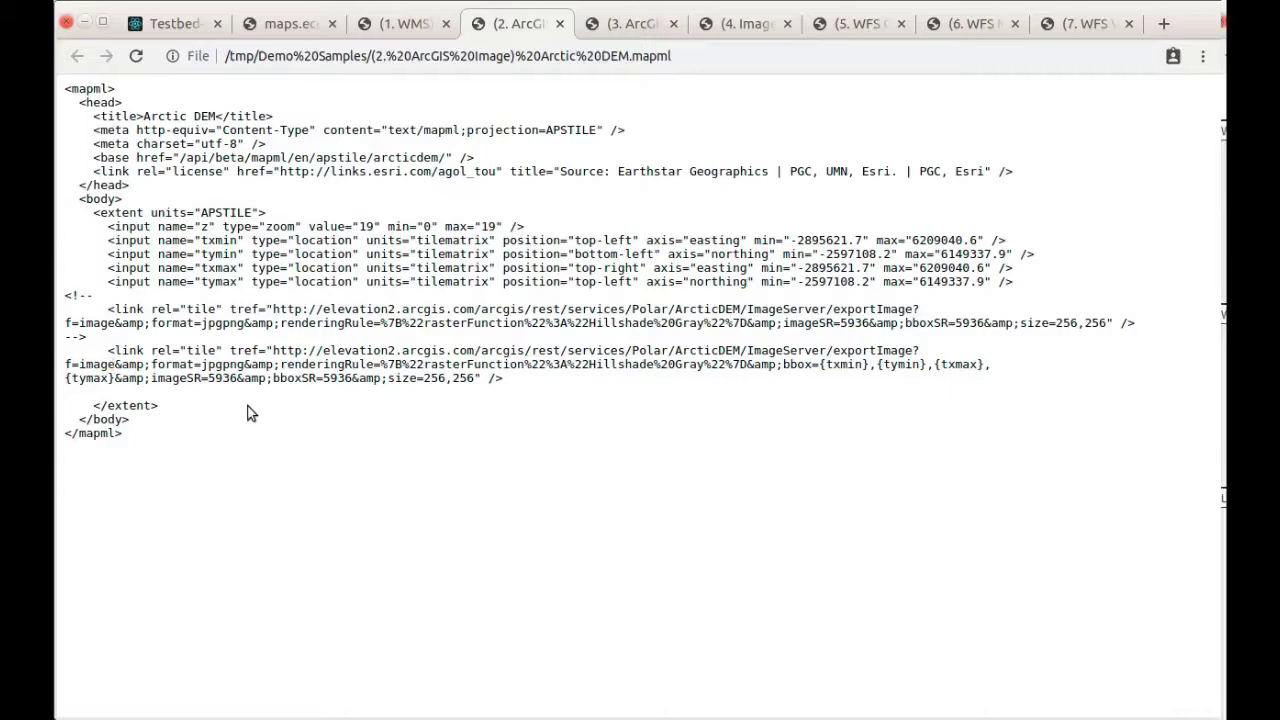
{"action": "left_click", "coordinate": [197, 30]}
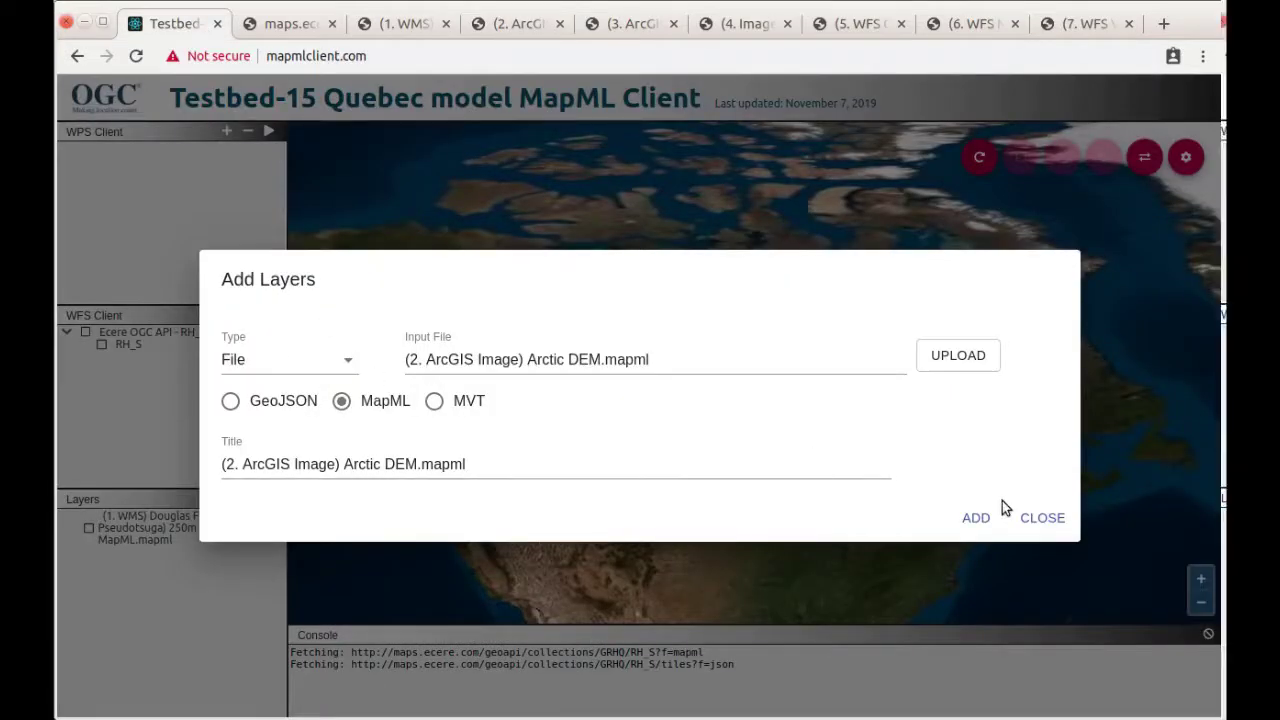
- Add the Arctic DEM layer and set the map projection to APSTILE (EPSG:5936)
{"action": "left_click", "coordinate": [986, 520]}
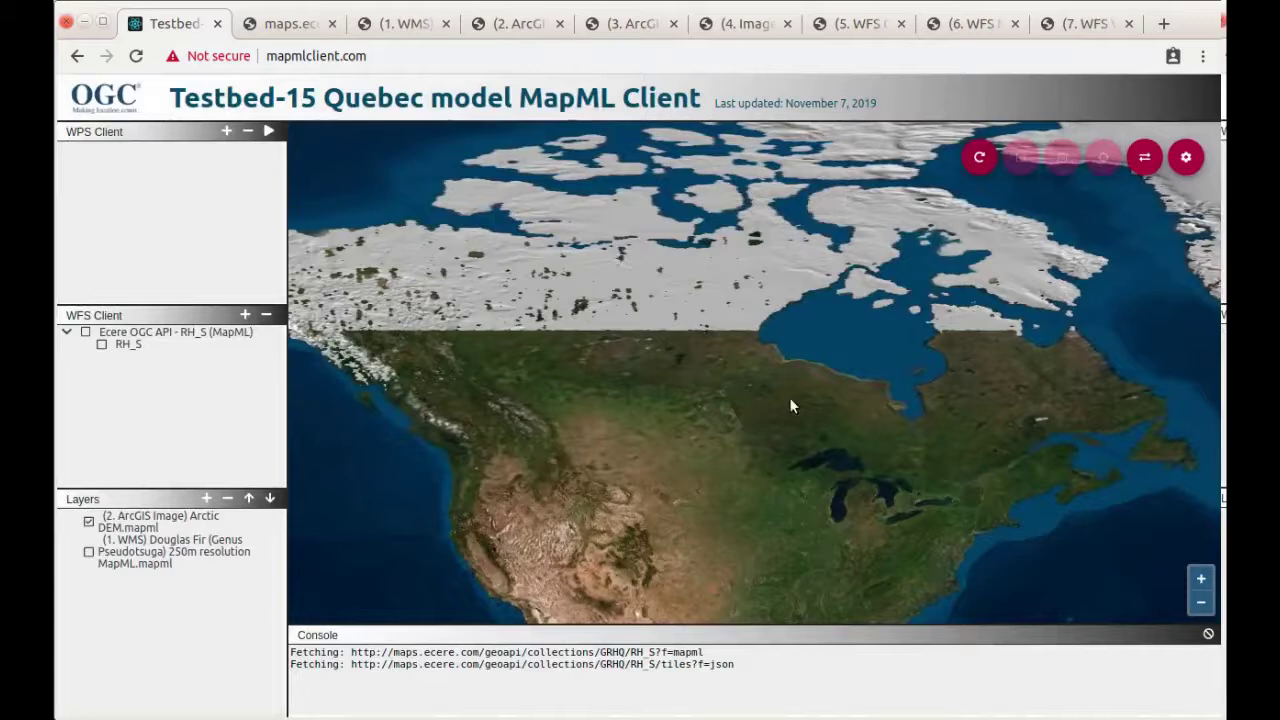
{"action": "left_click", "coordinate": [1178, 159]}
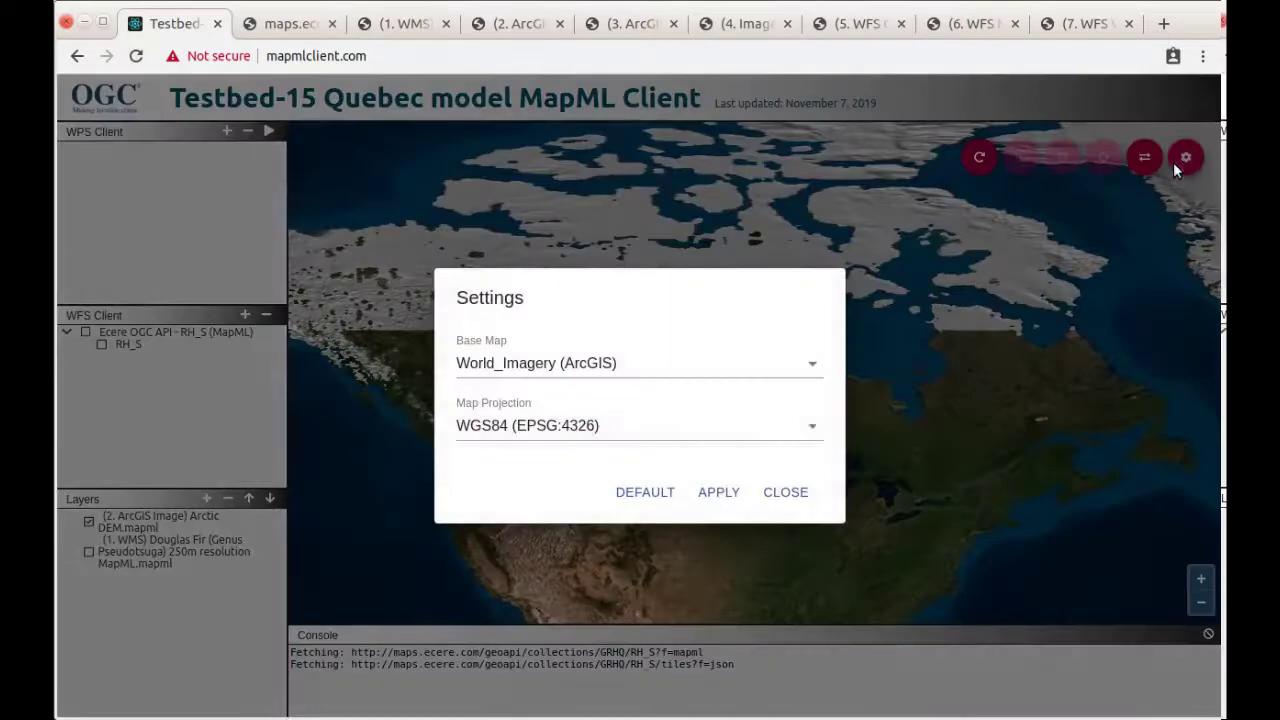
{"action": "left_click", "coordinate": [587, 438]}
{"action": "left_click", "coordinate": [587, 394]}
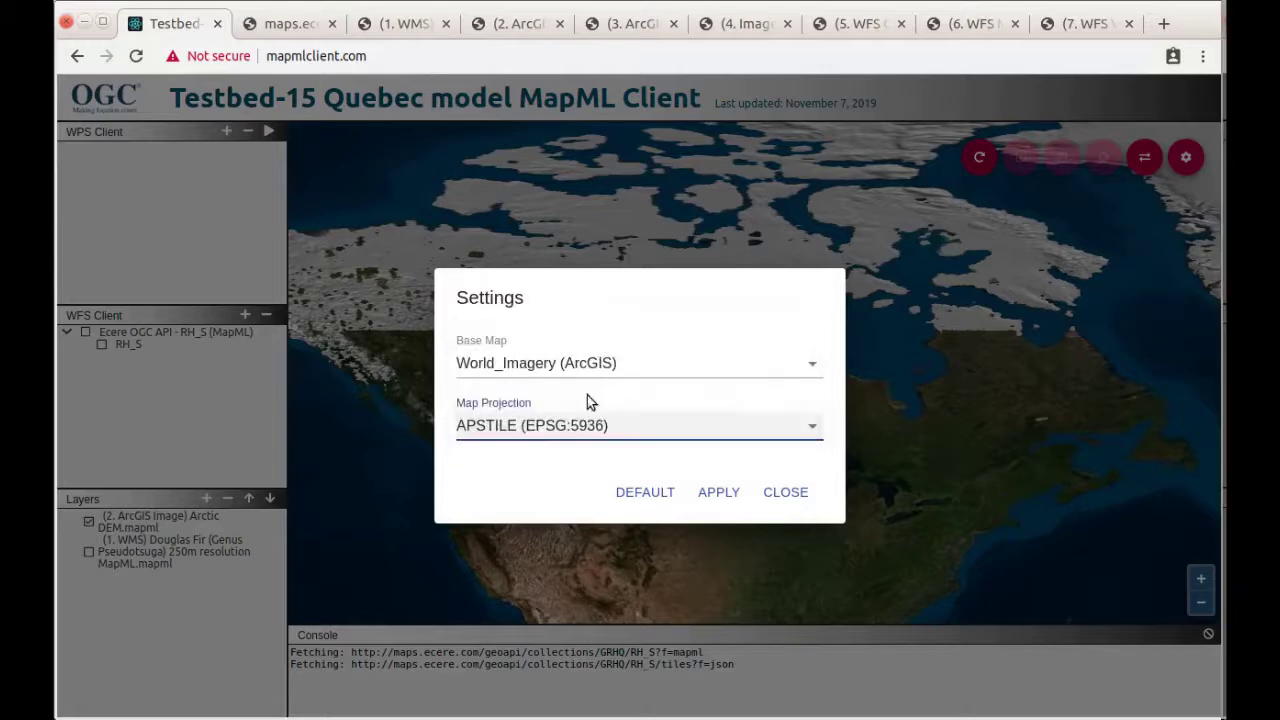
{"action": "left_click", "coordinate": [719, 492]}
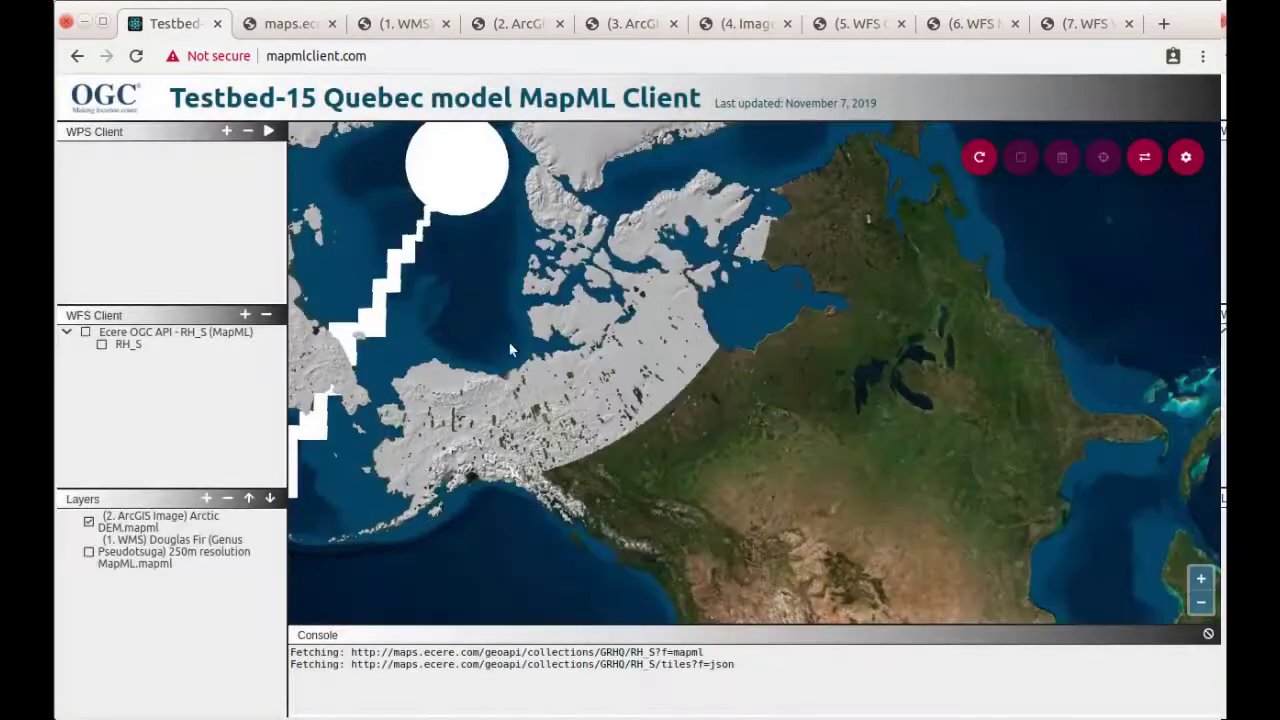
- Set the map projection back to WGS84 (EPSG:4326) and hide the Arctic DEM layer
{"action": "left_click", "coordinate": [1185, 158]}
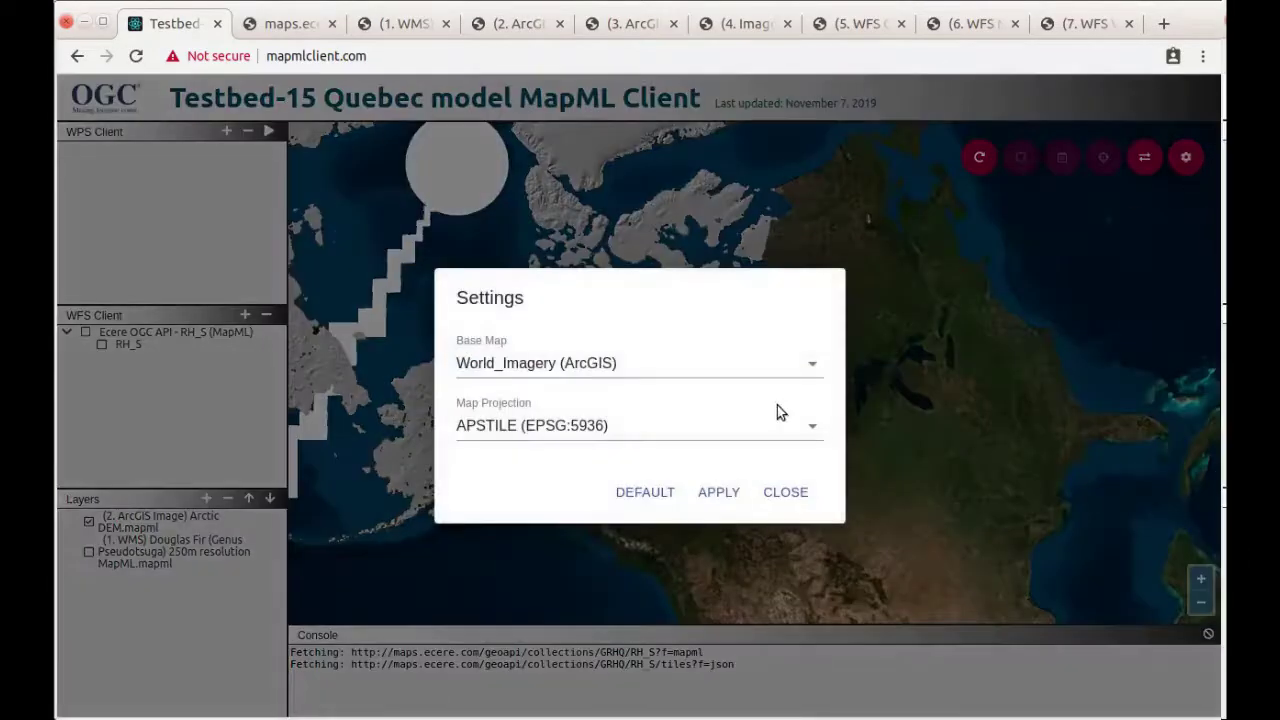
{"action": "left_click", "coordinate": [663, 430]}
{"action": "left_click", "coordinate": [660, 458]}
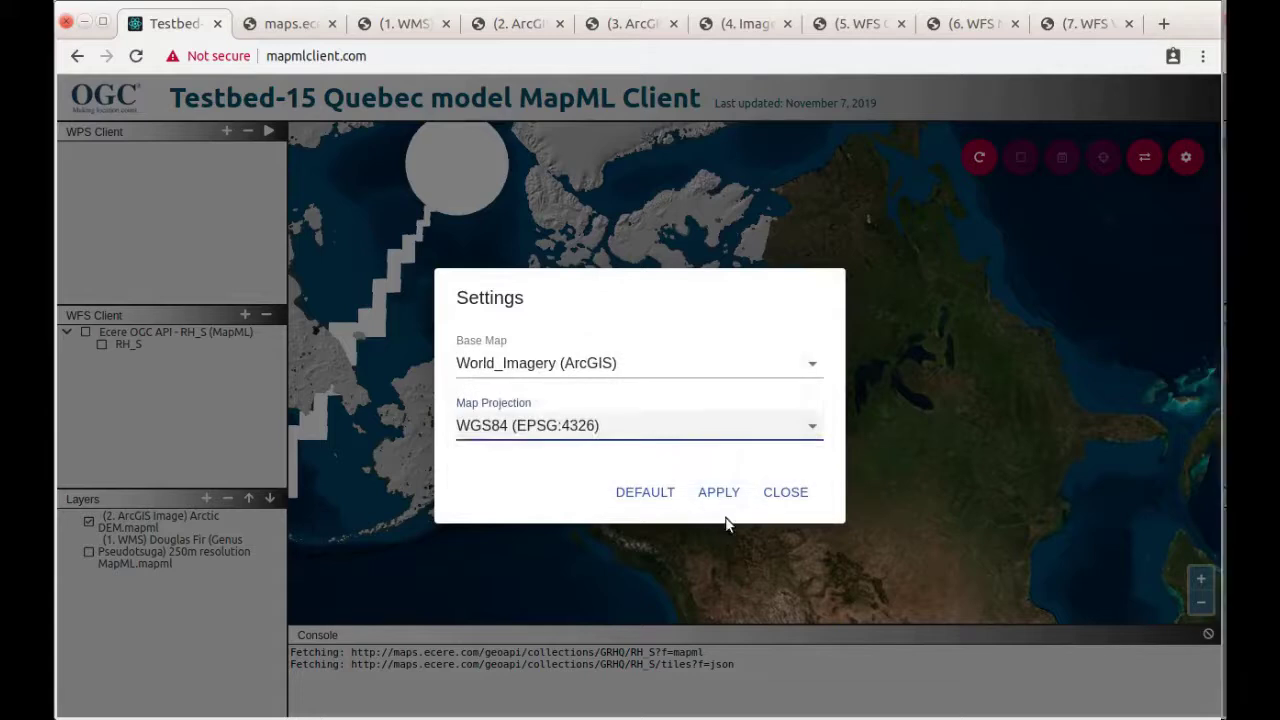
{"action": "left_click", "coordinate": [722, 494]}
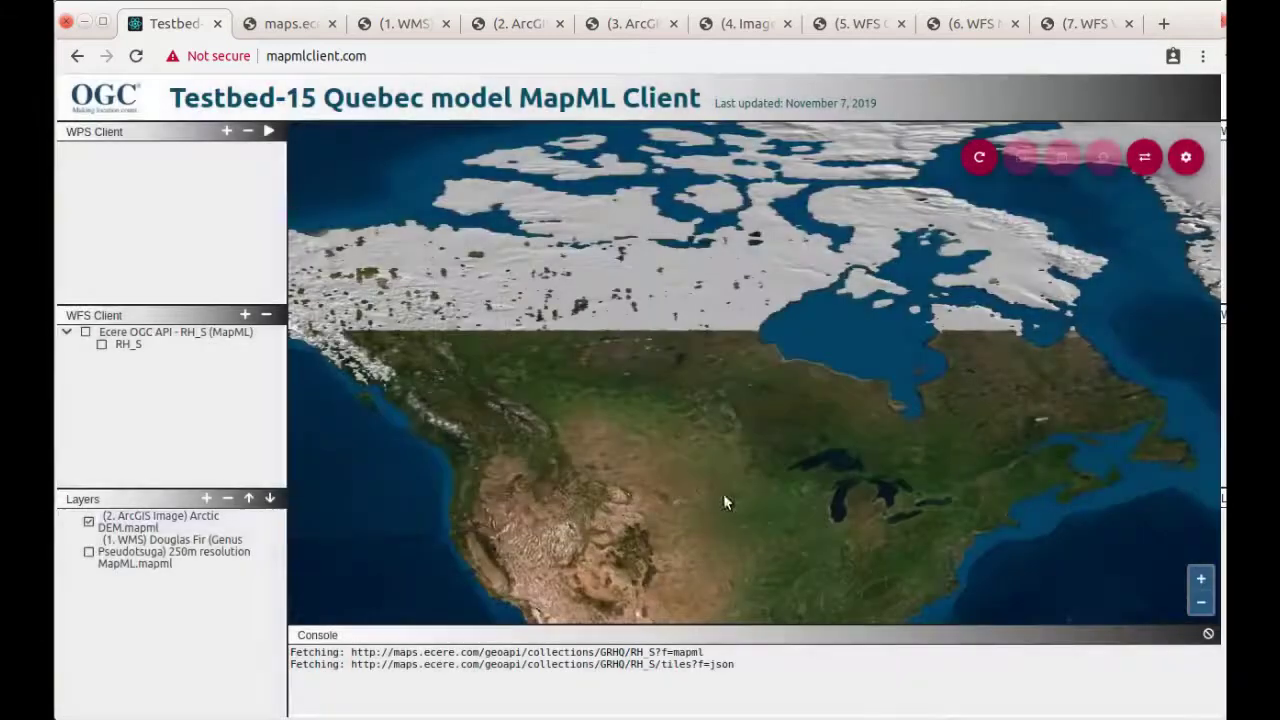
{"action": "left_click", "coordinate": [88, 522]}
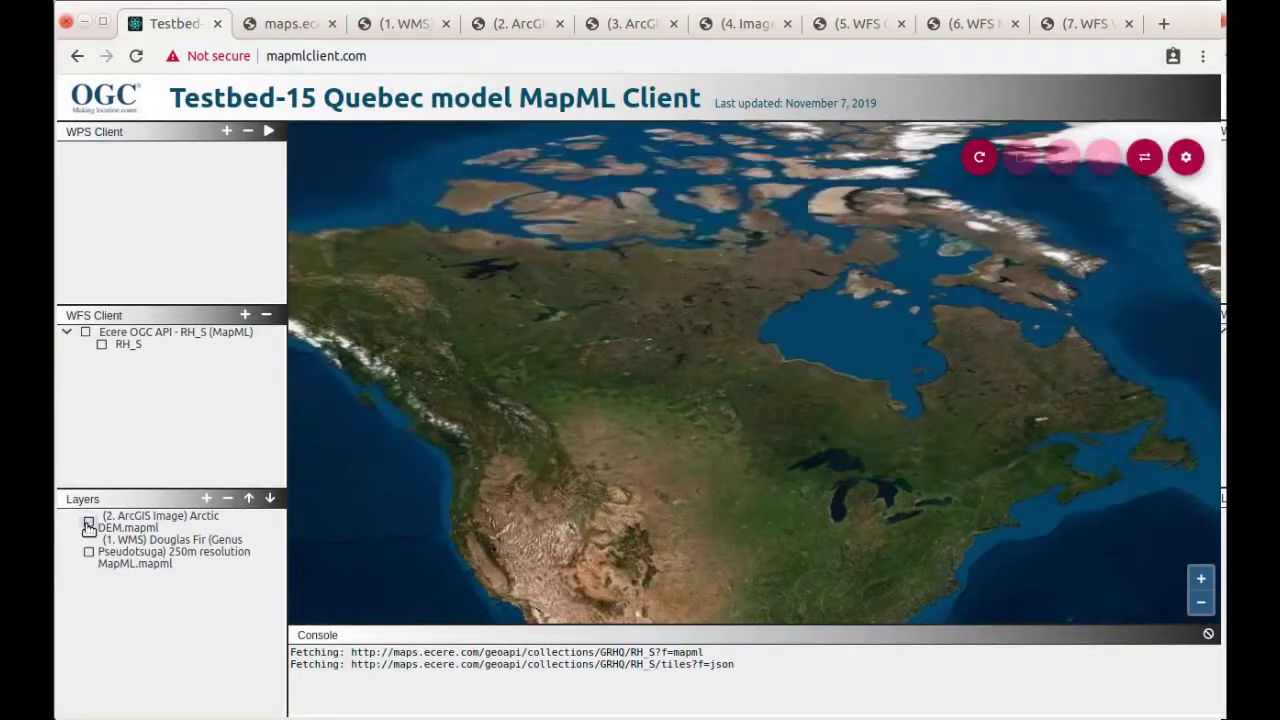
- Choose the sample file "(3. ArcGIS XYZ Tile) Canada Base Map - Geometry.mapml" as input for a new MapML layer
{"action": "left_click", "coordinate": [206, 499]}
{"action": "left_click", "coordinate": [943, 357]}
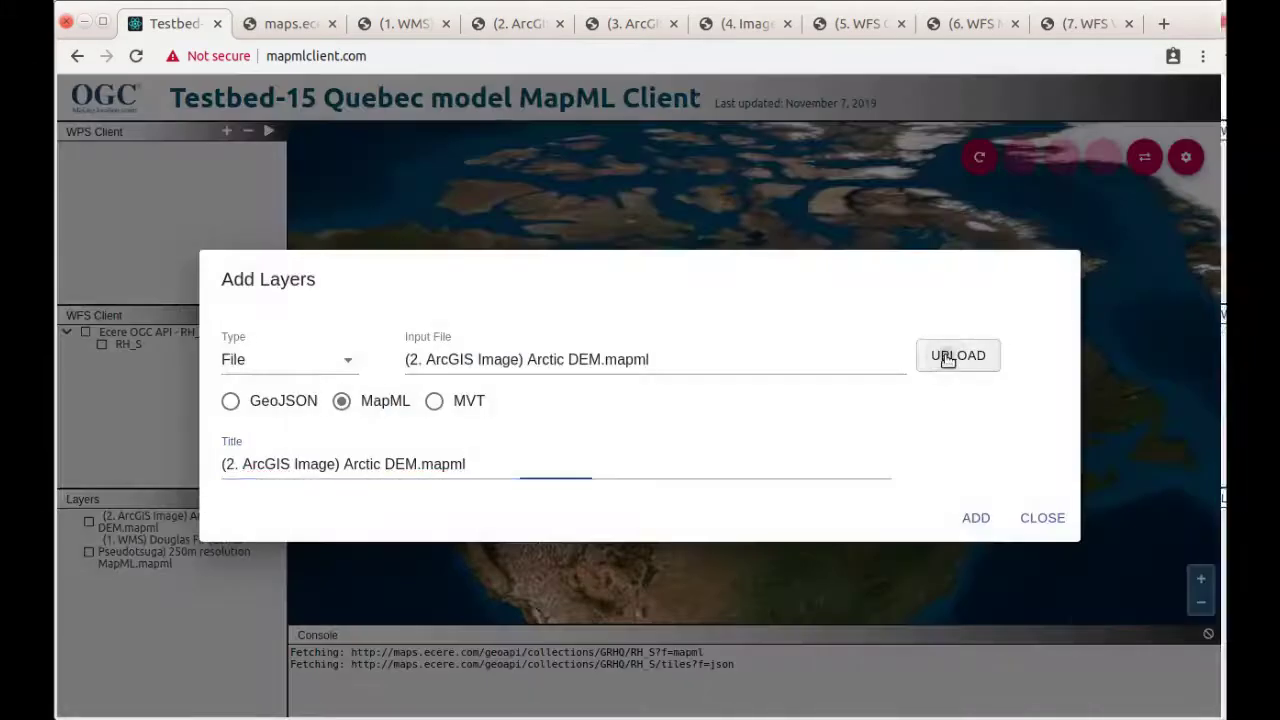
{"action": "left_click", "coordinate": [548, 228]}
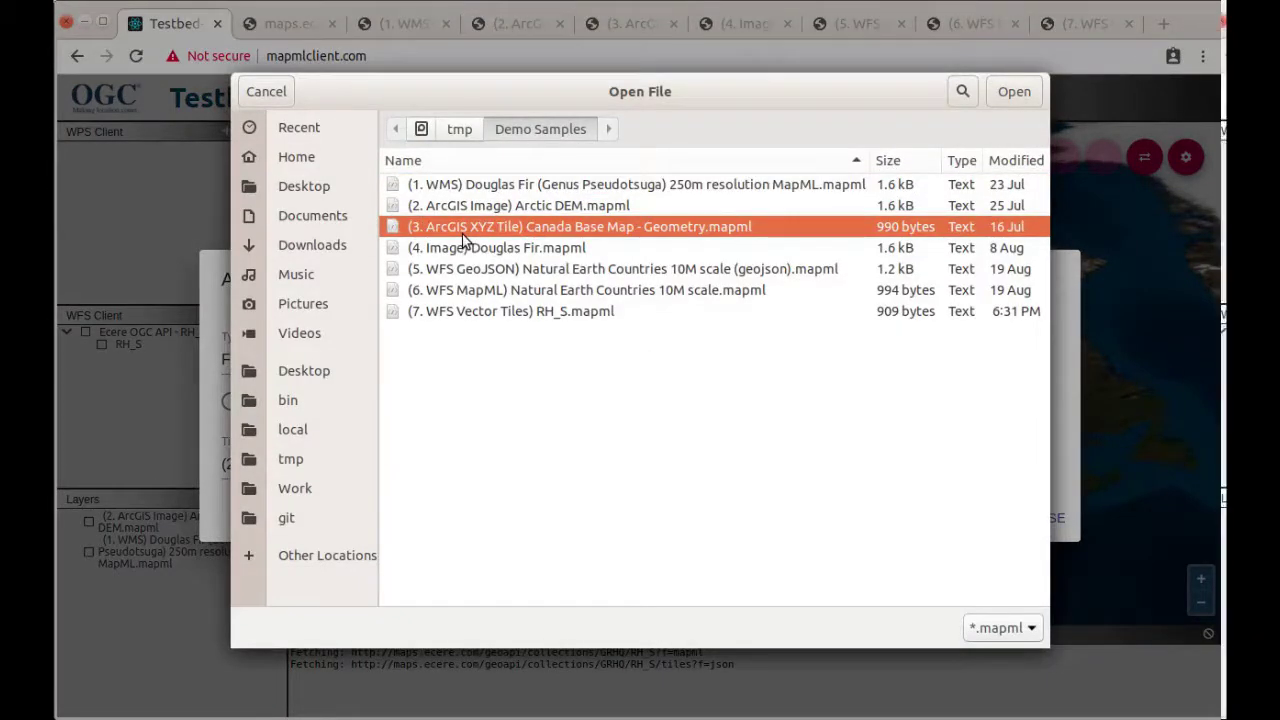
{"action": "left_click", "coordinate": [1013, 90]}
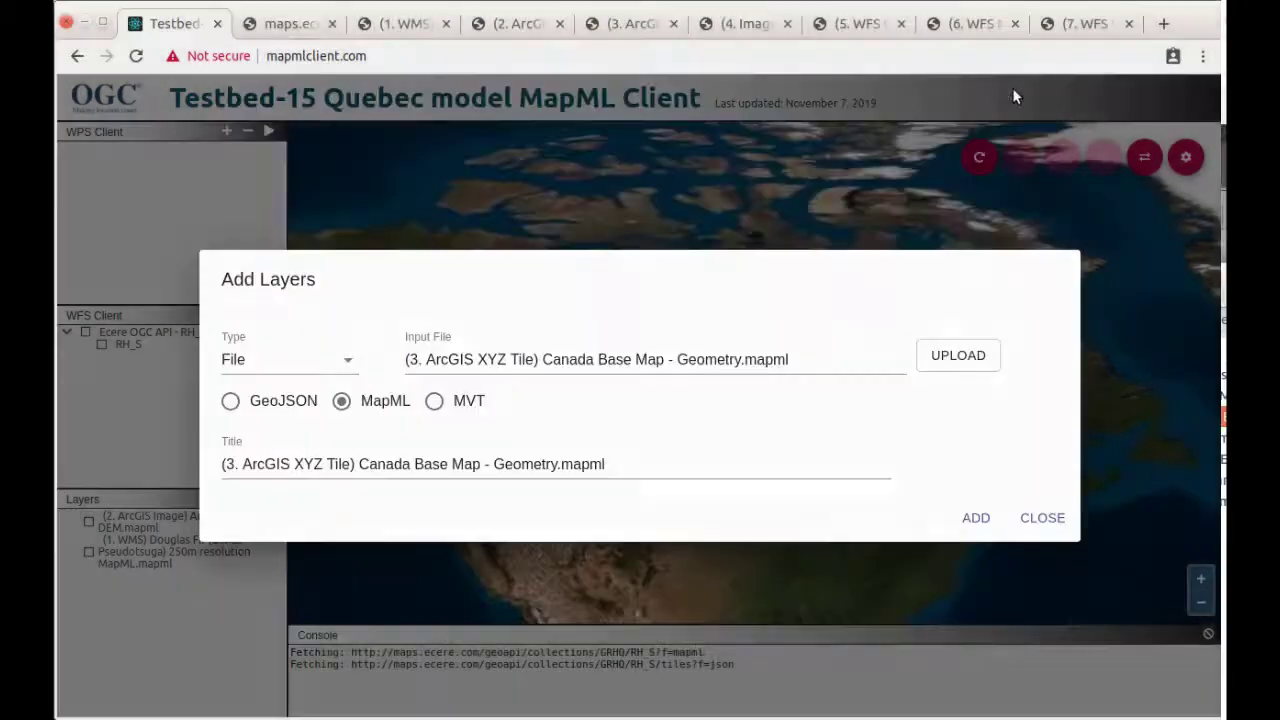
- Examine the tile link, its ArcGIS REST address and z/y/x path in the Canada Base Map document, and return to the map client
{"action": "left_click", "coordinate": [605, 24]}
{"action": "double_click", "coordinate": [197, 282]}
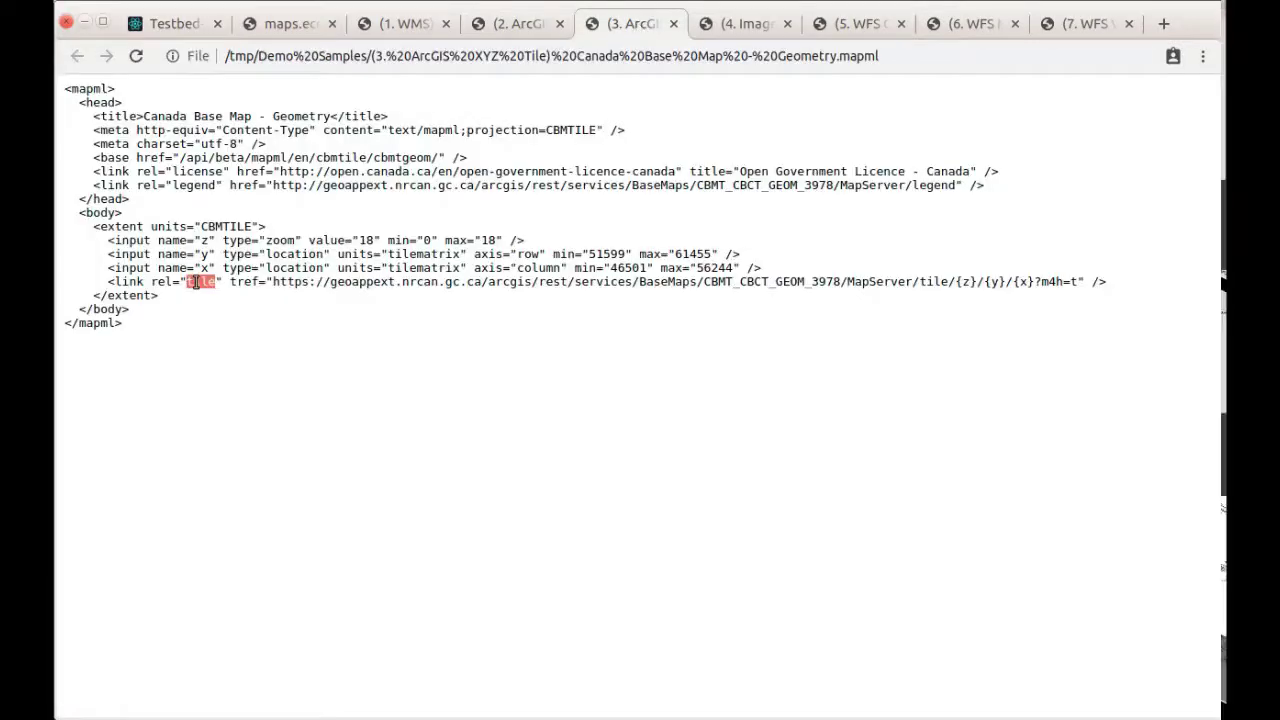
{"action": "left_click_drag", "start_coordinate": [106, 282], "coordinate": [1145, 285]}
{"action": "left_click", "coordinate": [485, 286]}
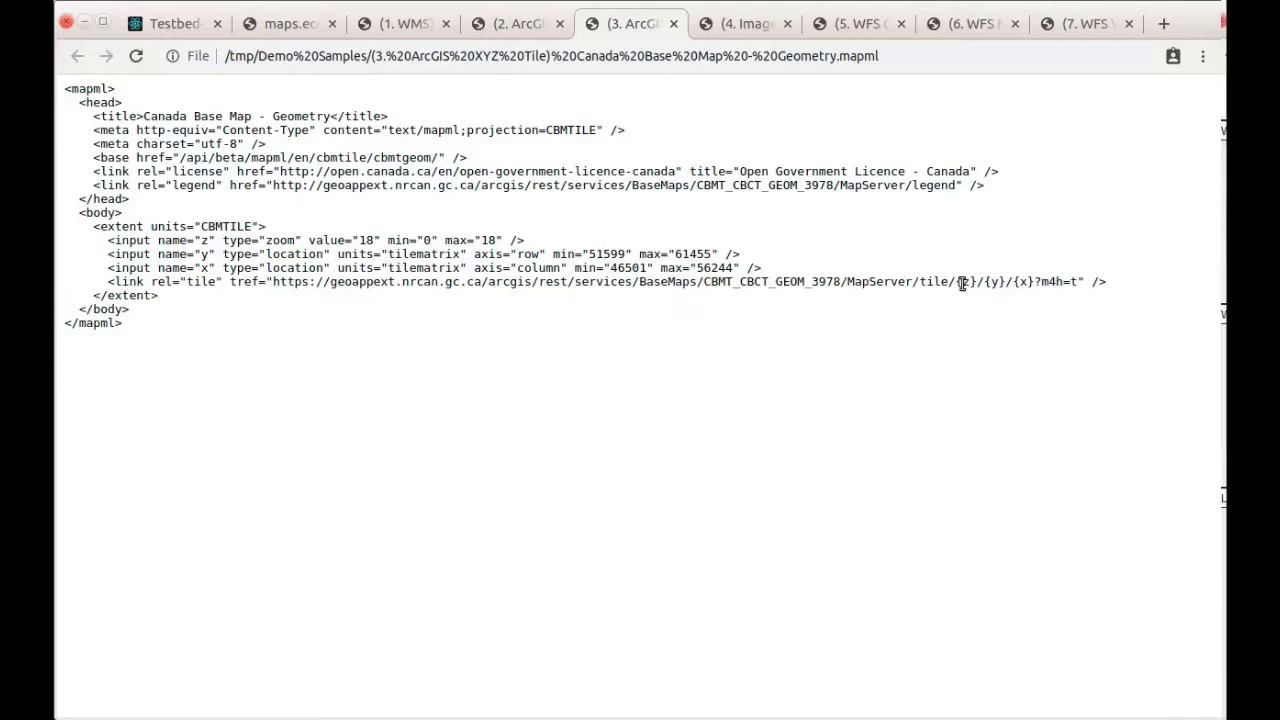
{"action": "left_click_drag", "start_coordinate": [1036, 284], "coordinate": [917, 283]}
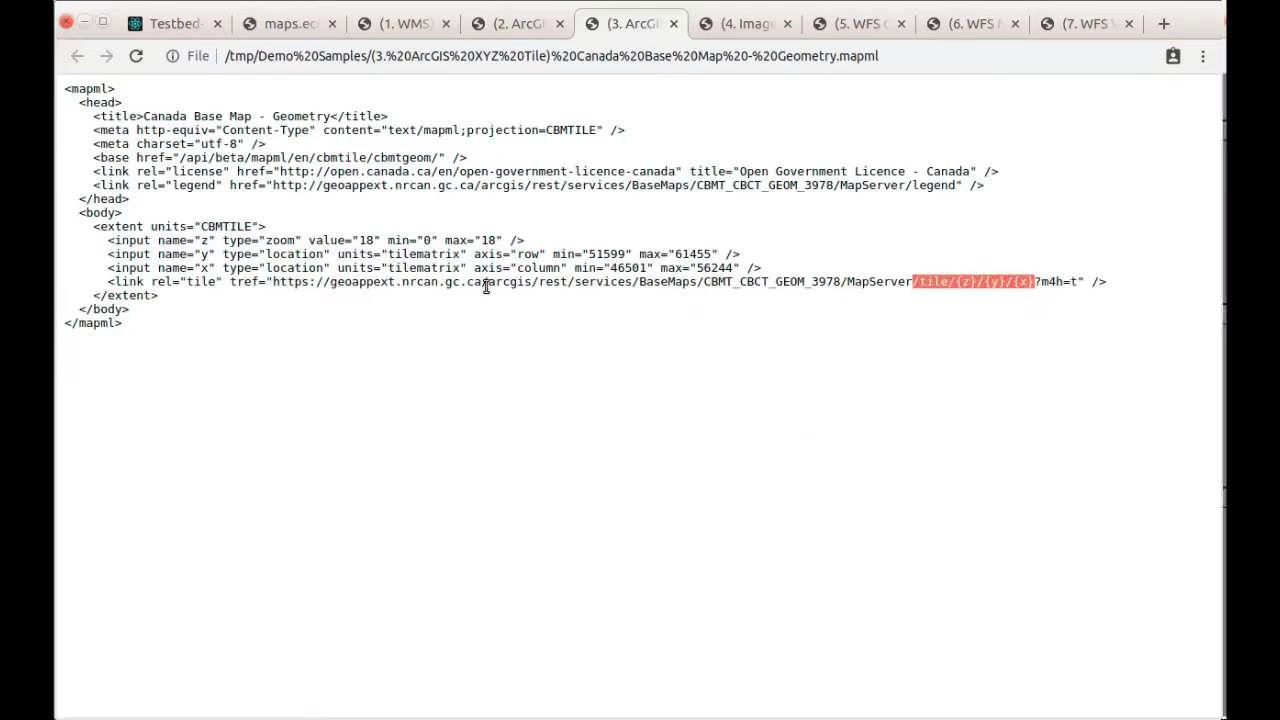
{"action": "left_click_drag", "start_coordinate": [486, 287], "coordinate": [568, 285]}
{"action": "left_click", "coordinate": [645, 295]}
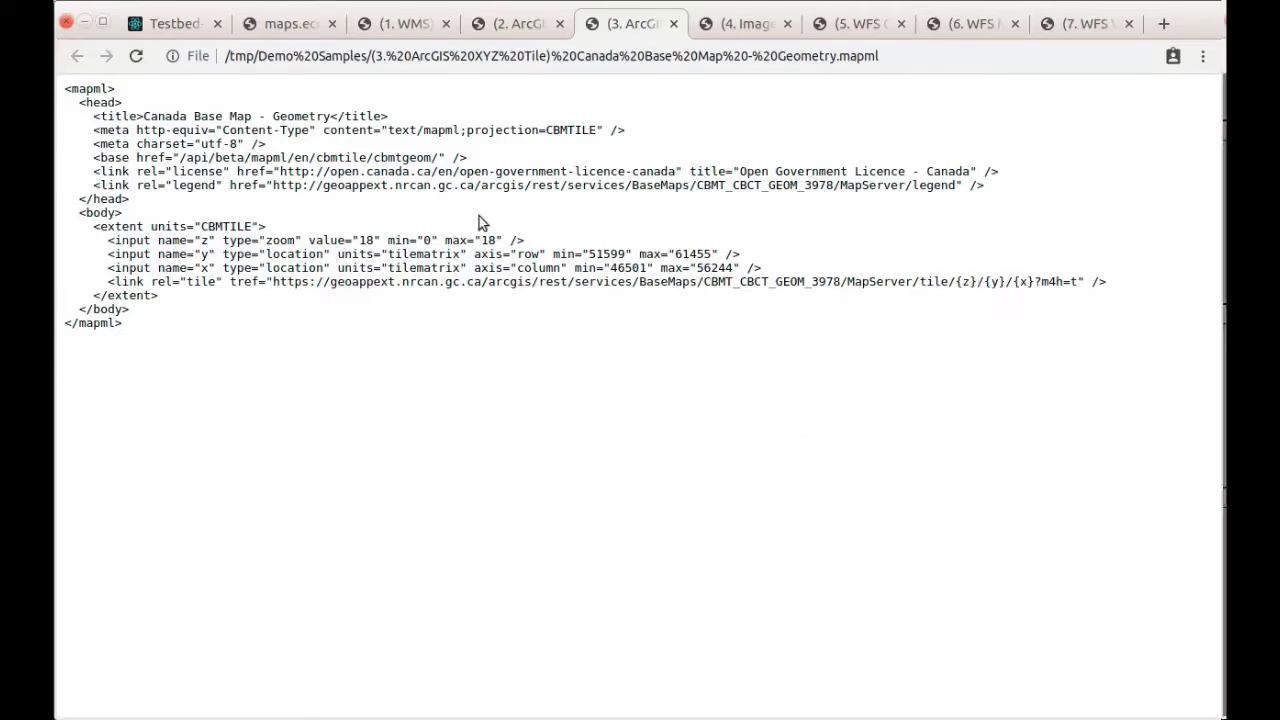
{"action": "left_click", "coordinate": [176, 22]}
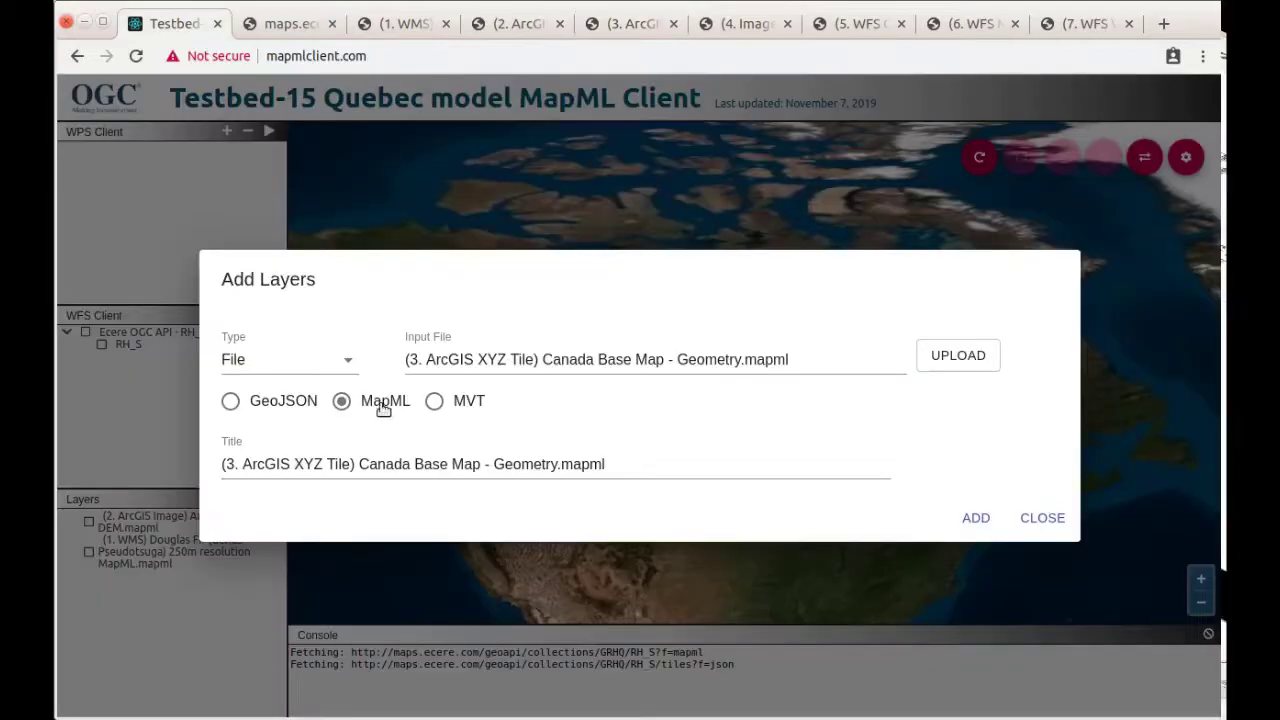
- Add the Canada Base Map - Geometry layer to the map and hide it again
{"action": "left_click", "coordinate": [975, 517]}
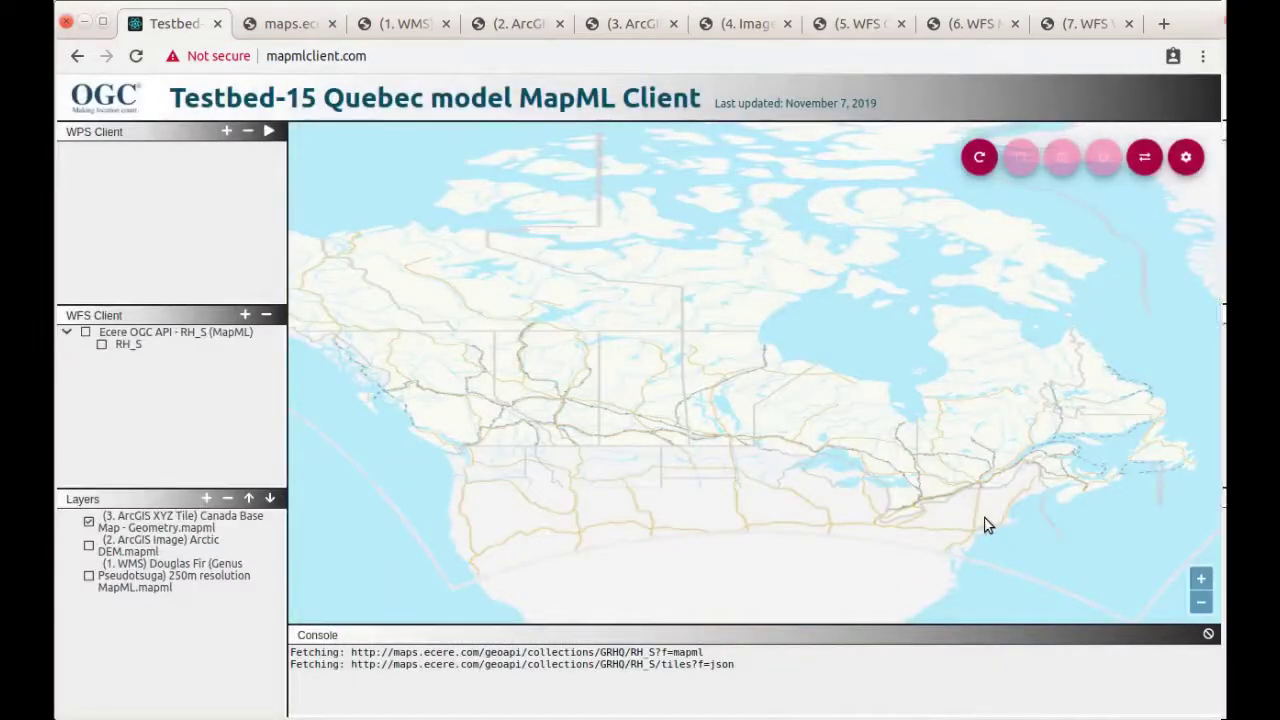
{"action": "left_click", "coordinate": [88, 521]}
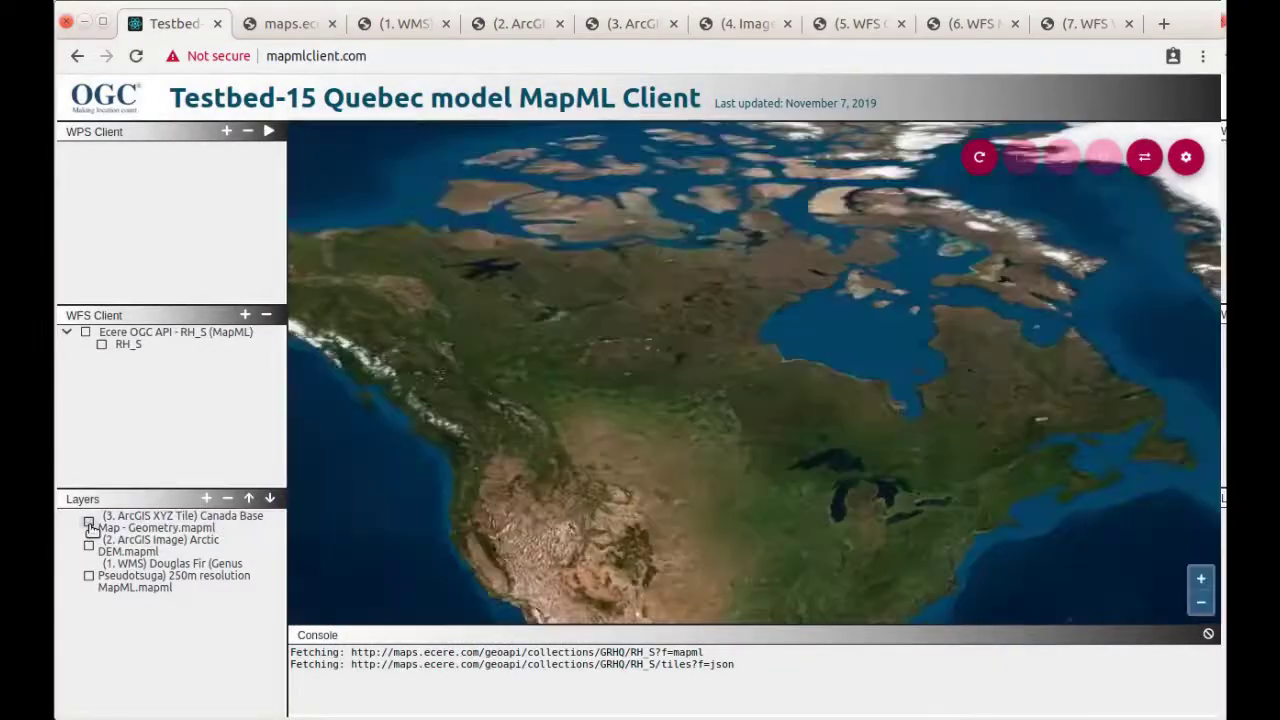
- Choose the sample file "(4. Image) Douglas Fir.mapml" as input for a new MapML layer
{"action": "left_click", "coordinate": [200, 500]}
{"action": "left_click", "coordinate": [957, 355]}
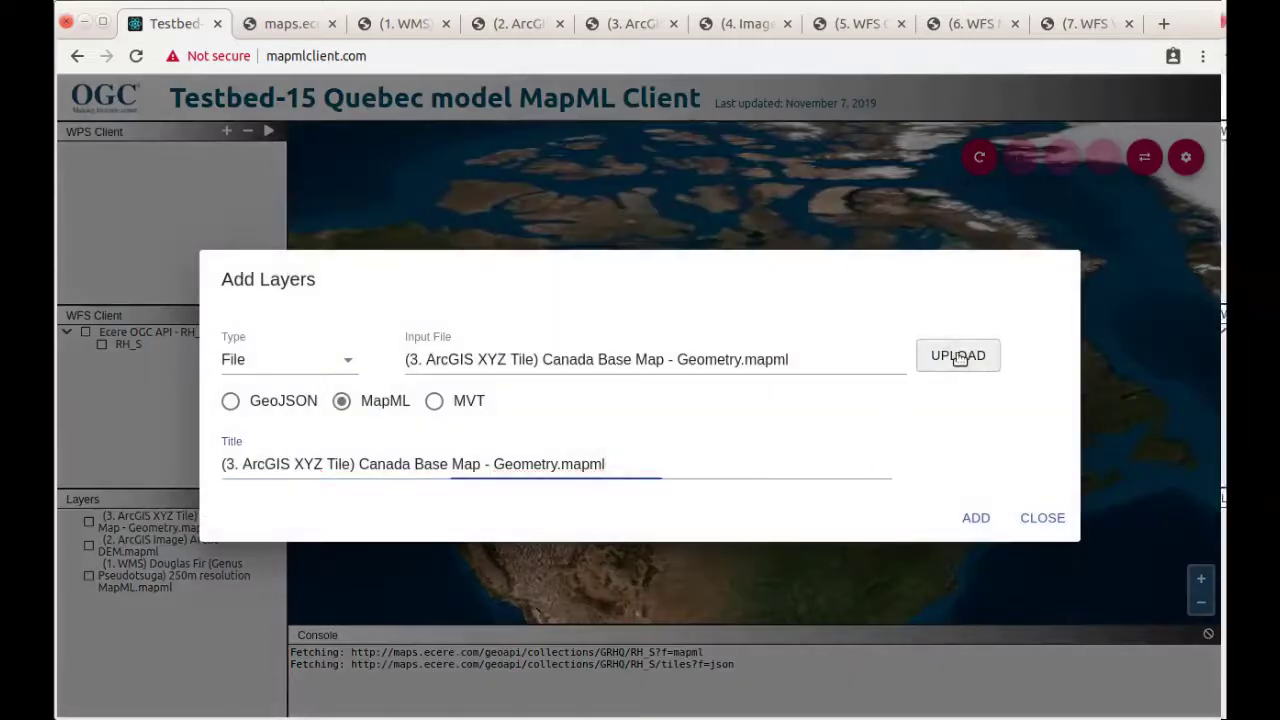
{"action": "left_click", "coordinate": [500, 251]}
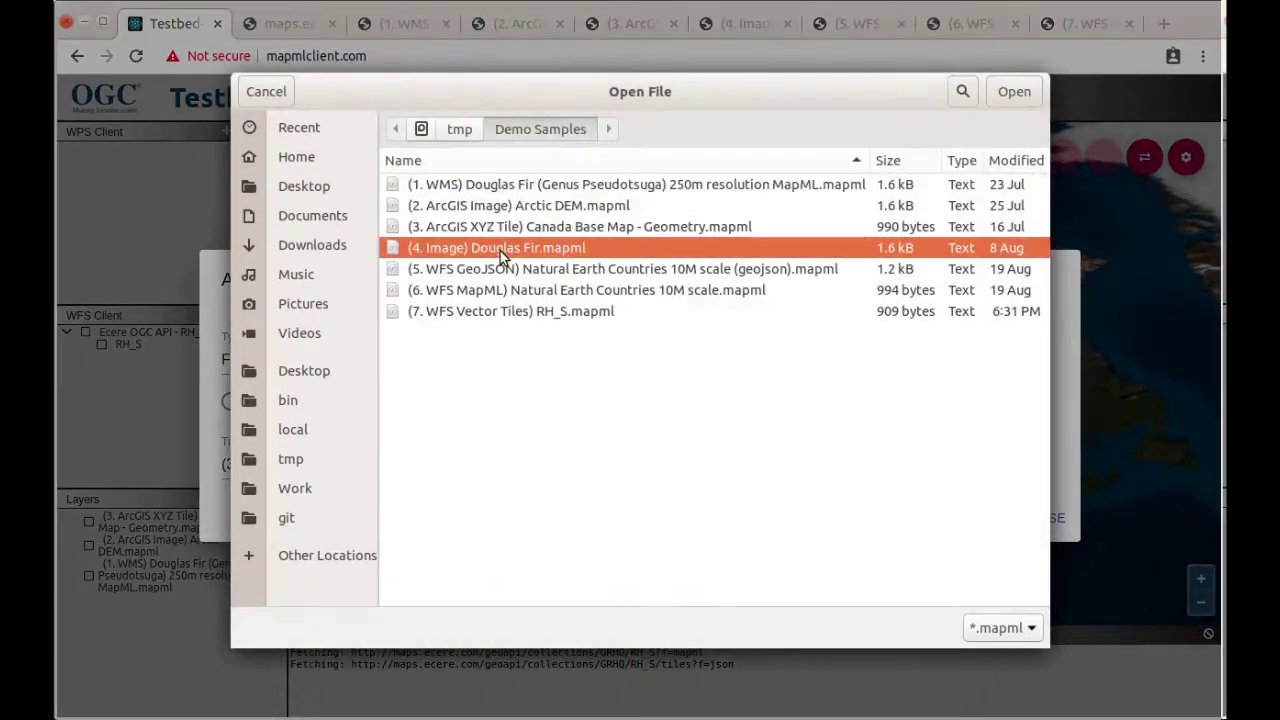
{"action": "left_click", "coordinate": [1020, 92]}
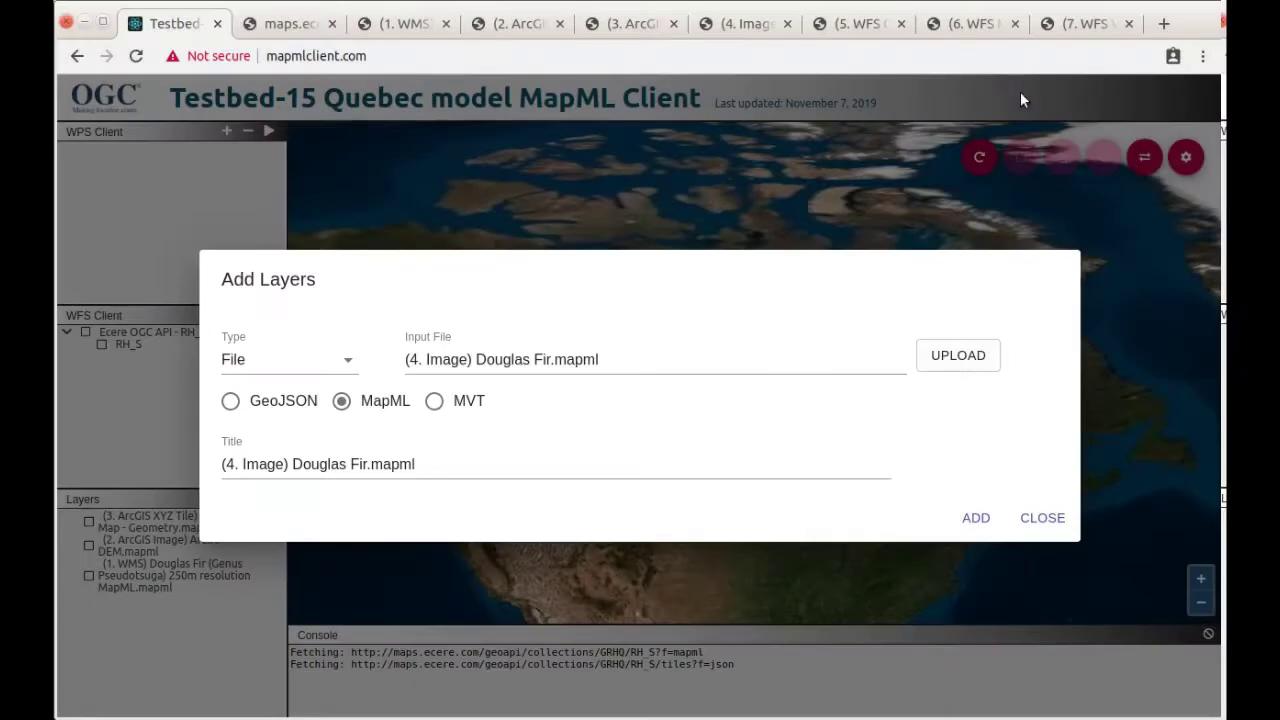
- Examine the image link and its WMS GetMap request in the "(4. Image) Douglas Fir" document, and return to the map client
{"action": "left_click", "coordinate": [765, 25]}
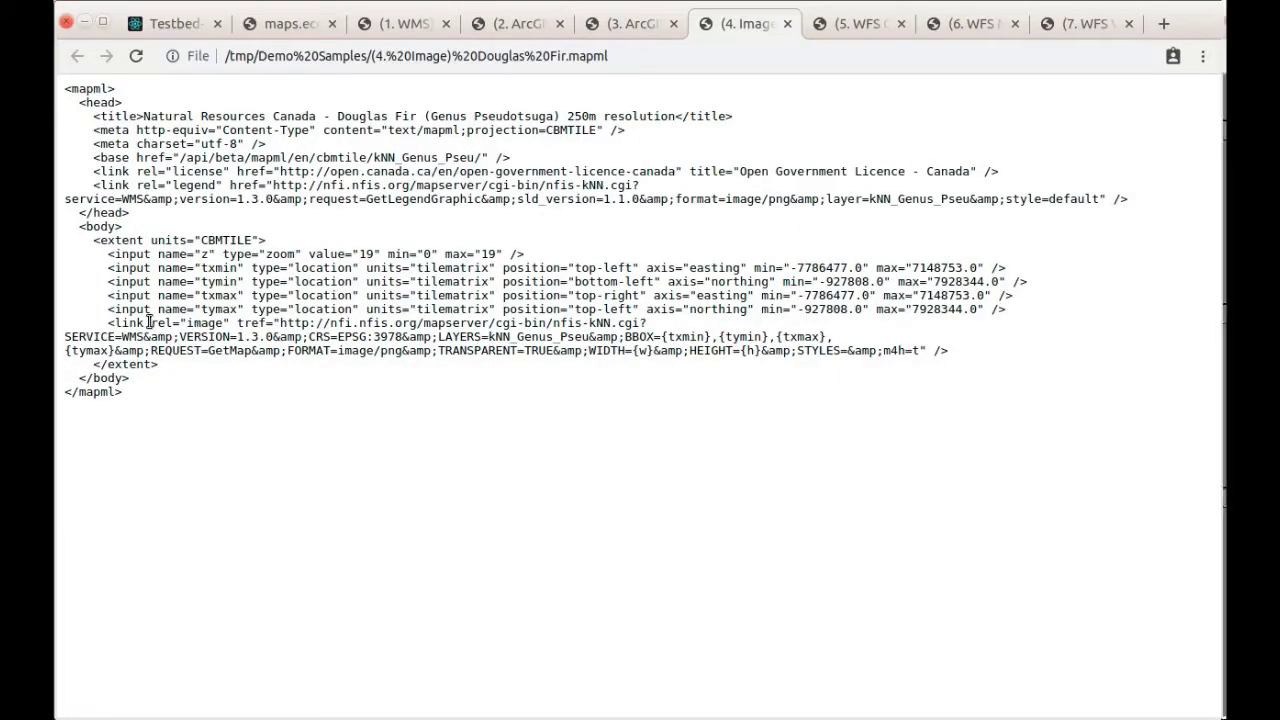
{"action": "left_click_drag", "start_coordinate": [109, 321], "coordinate": [252, 352]}
{"action": "left_click", "coordinate": [252, 352]}
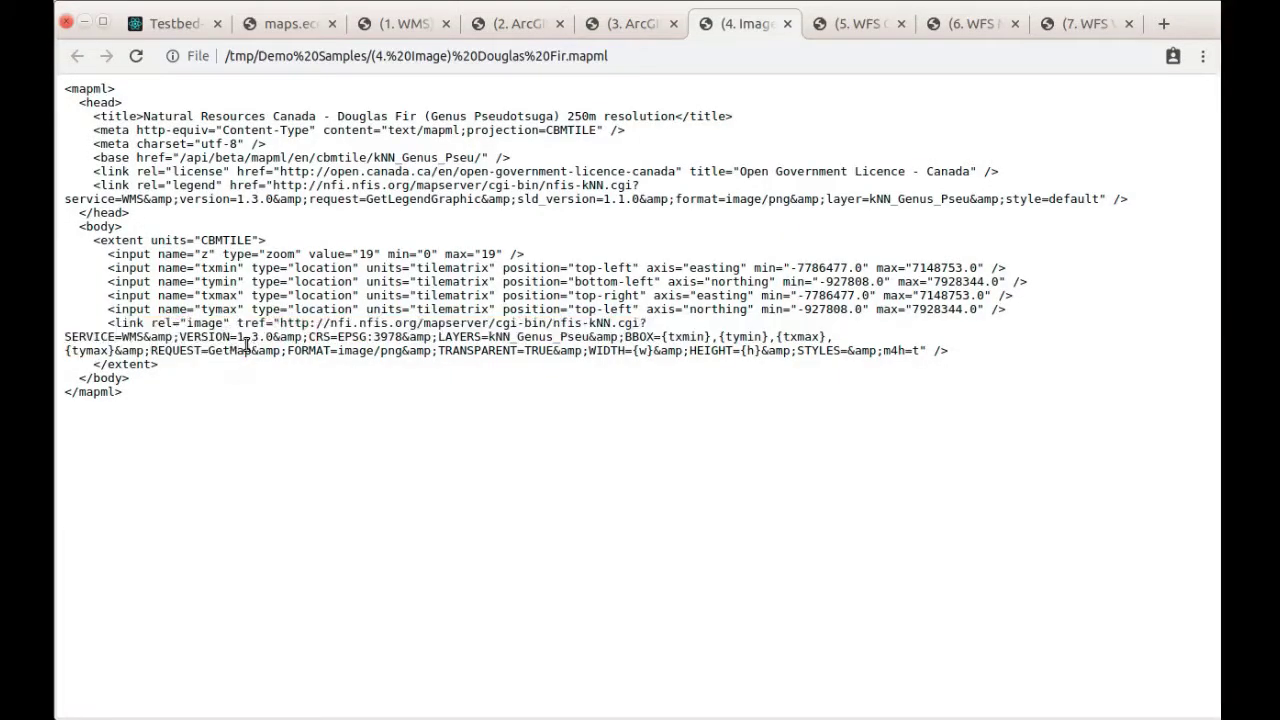
{"action": "double_click", "coordinate": [205, 323]}
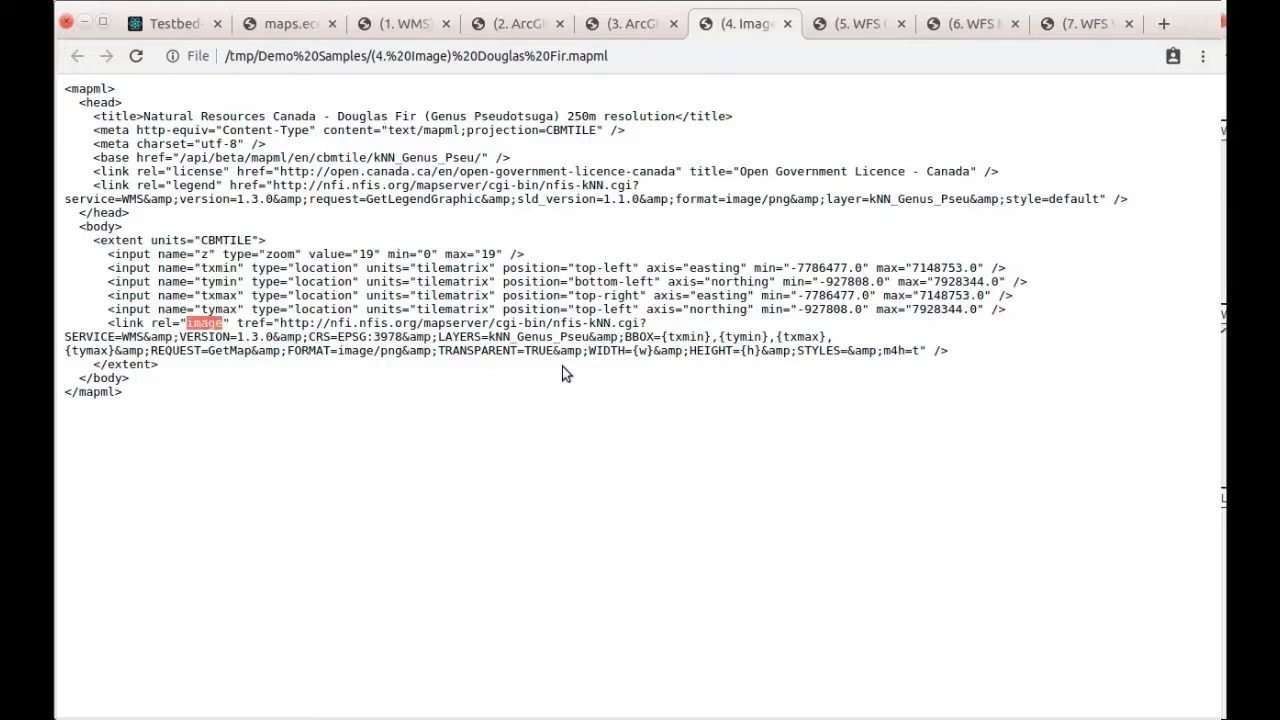
{"action": "left_click", "coordinate": [436, 350]}
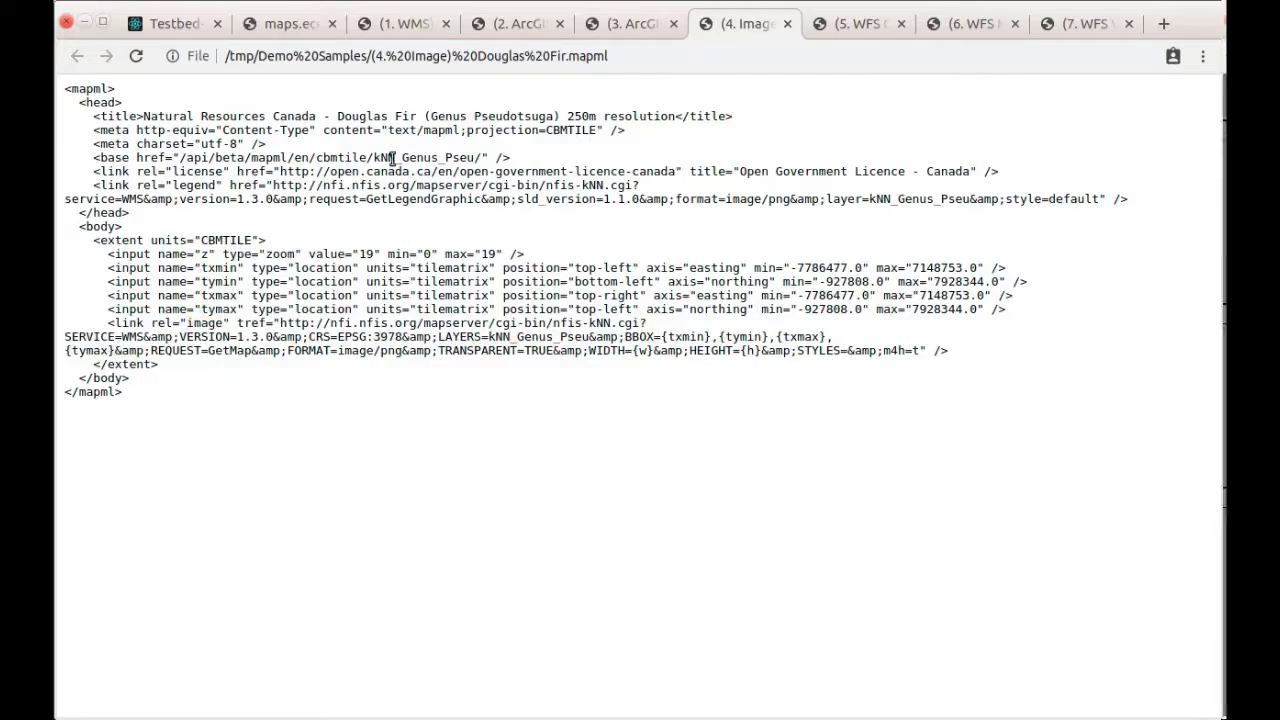
{"action": "left_click", "coordinate": [176, 24]}
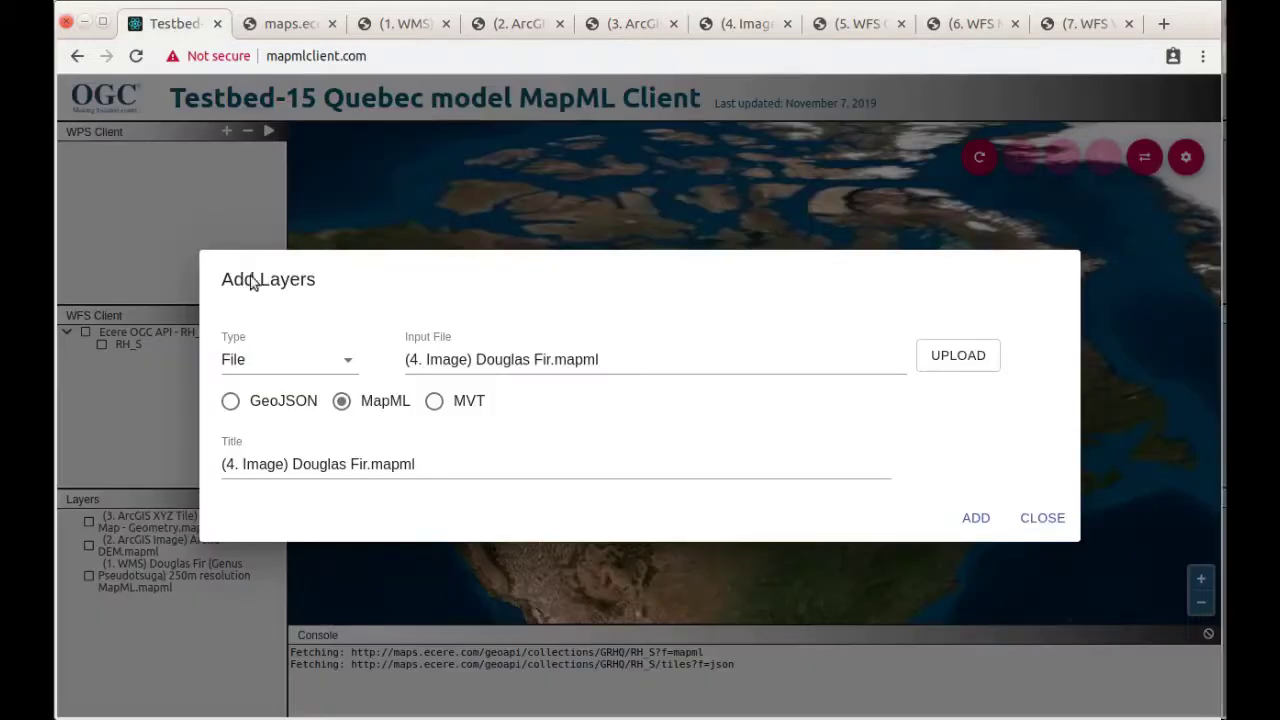
- Add the "(4. Image) Douglas Fir" layer to the map and hide it again
{"action": "left_click", "coordinate": [976, 518]}
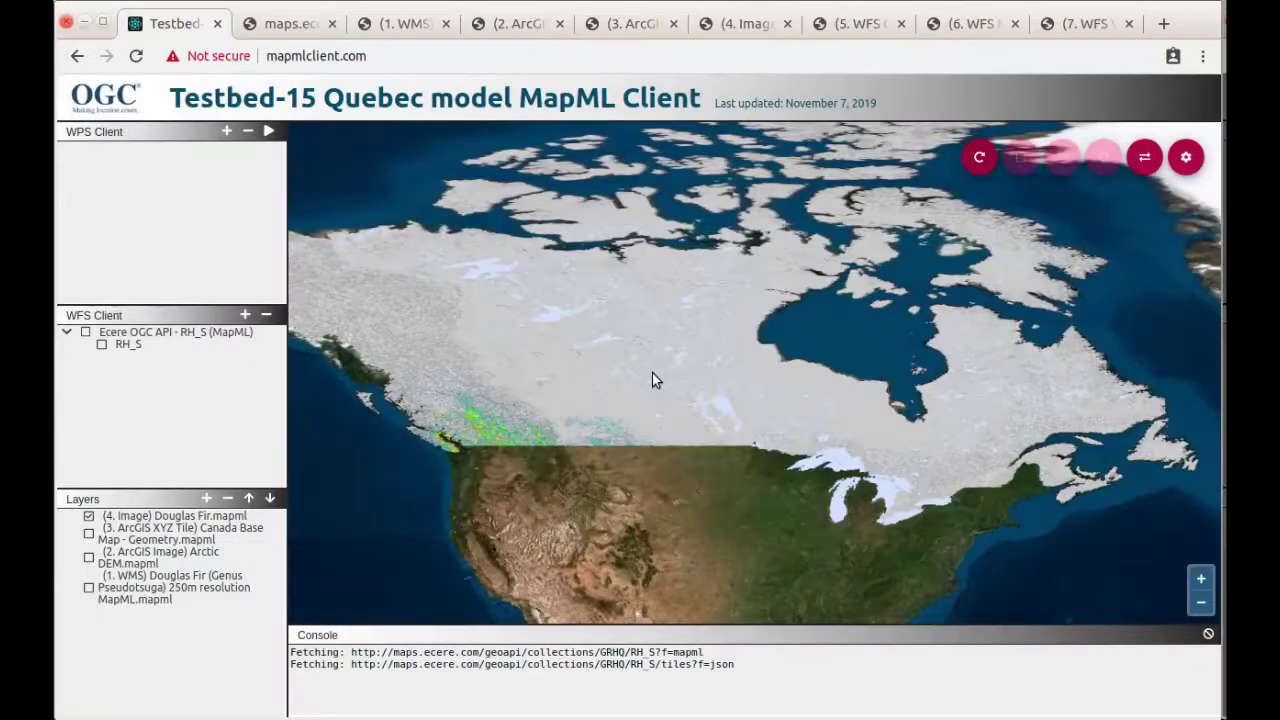
{"action": "left_click", "coordinate": [88, 516]}
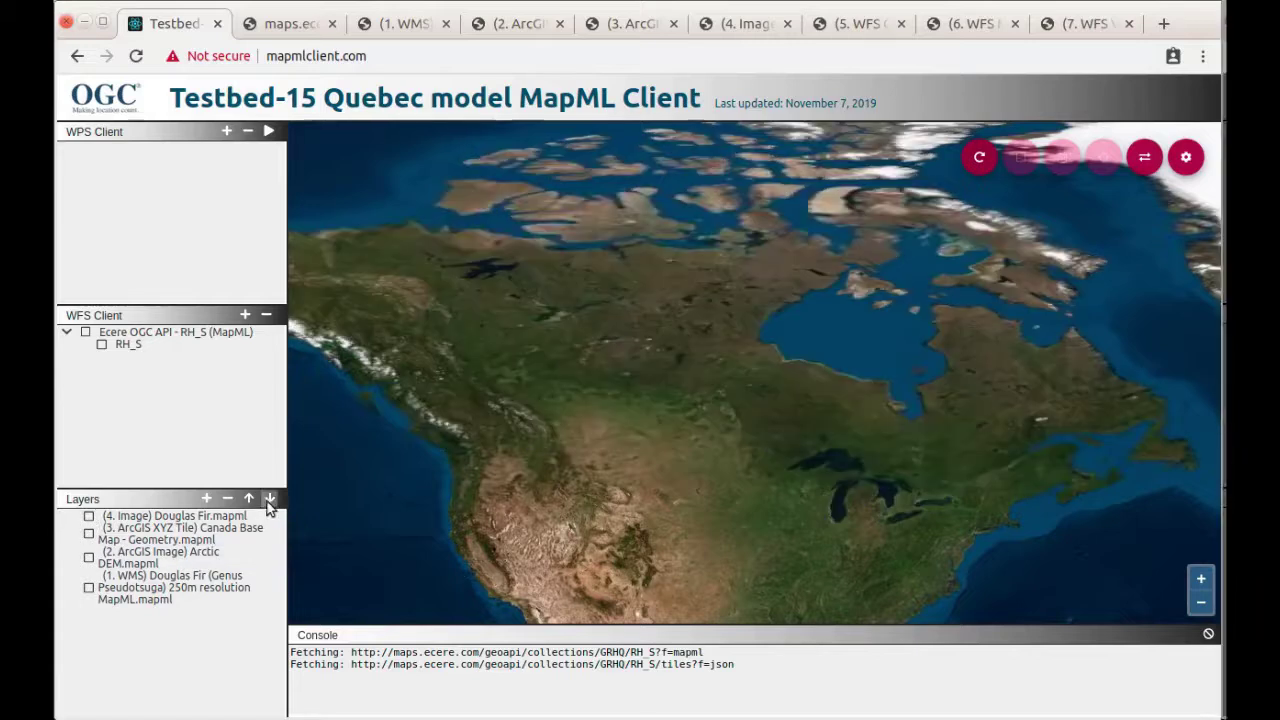
- Choose the sample file "(5. WFS GeoJSON) Natural Earth Countries 10M scale (geojson).mapml" as input for a new MapML layer
{"action": "left_click", "coordinate": [206, 498]}
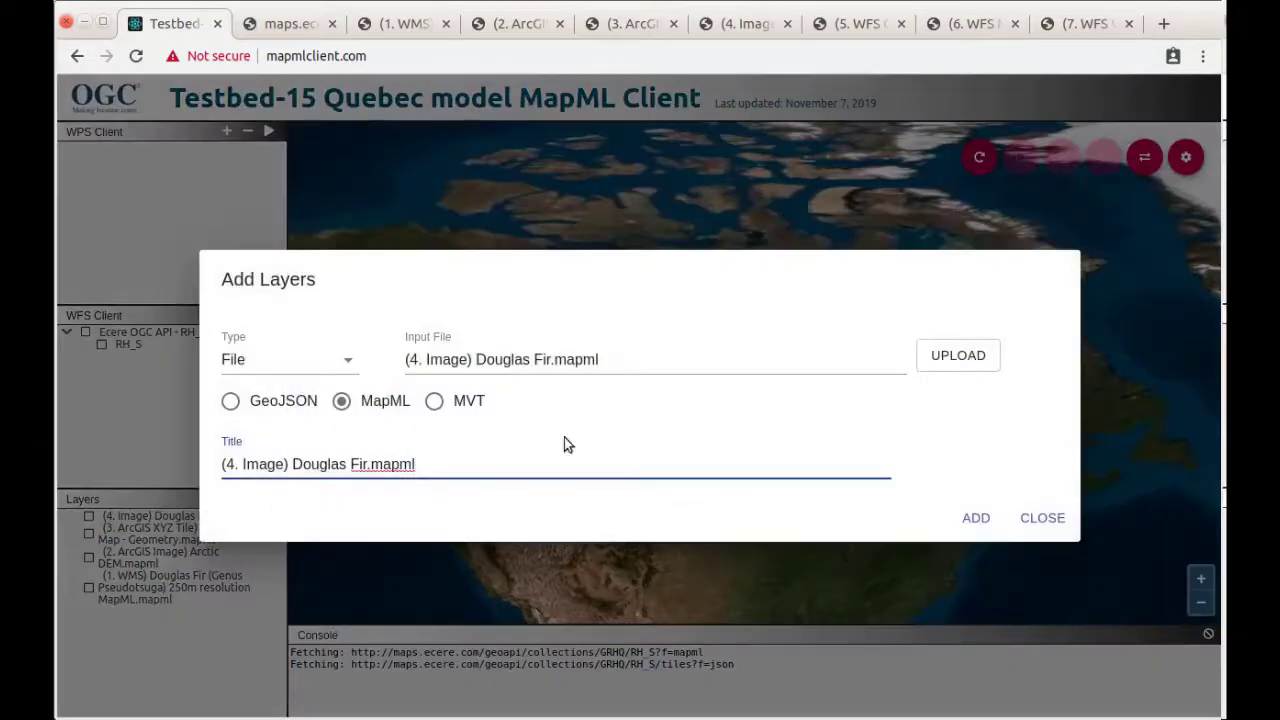
{"action": "left_click", "coordinate": [960, 356]}
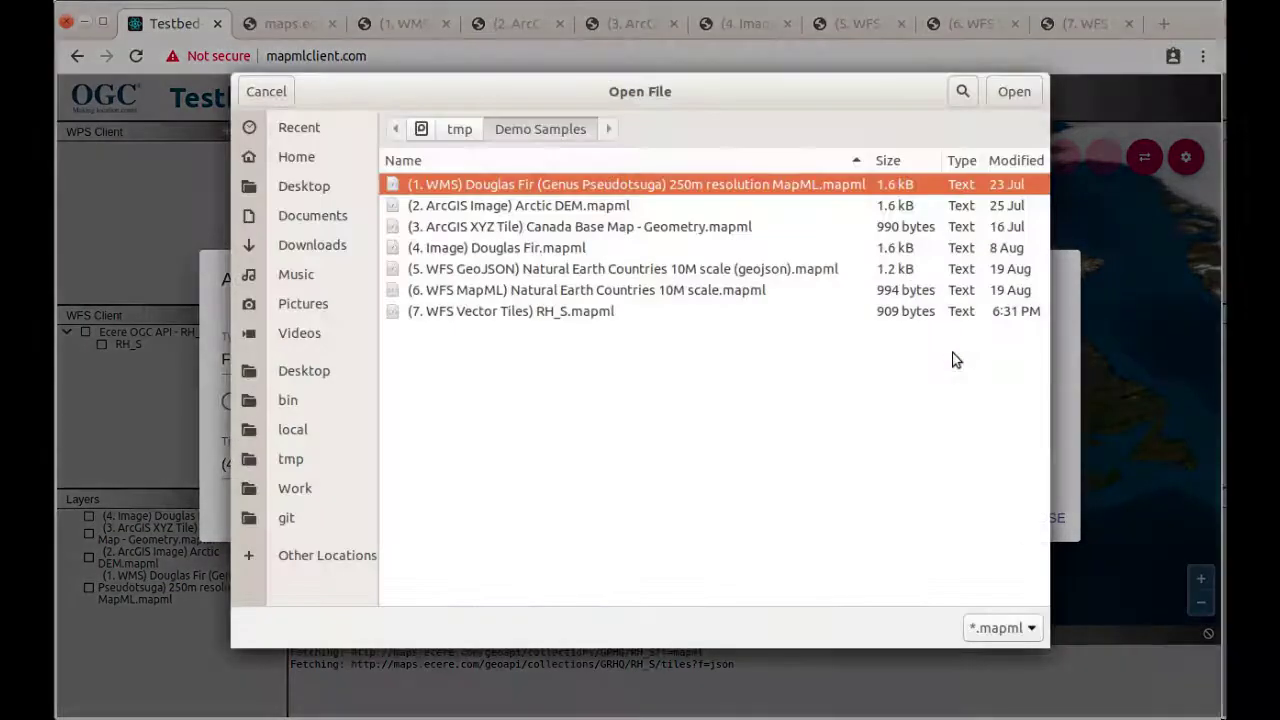
{"action": "left_click", "coordinate": [480, 270]}
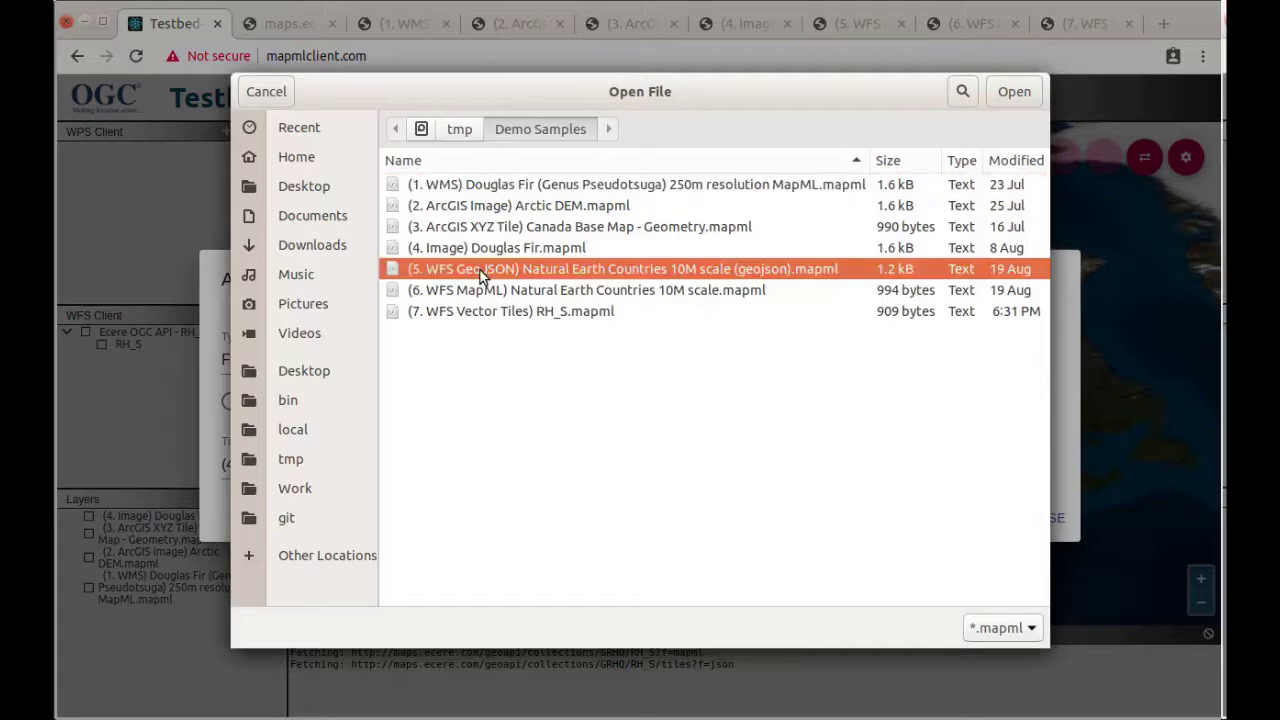
{"action": "double_click", "coordinate": [480, 270]}
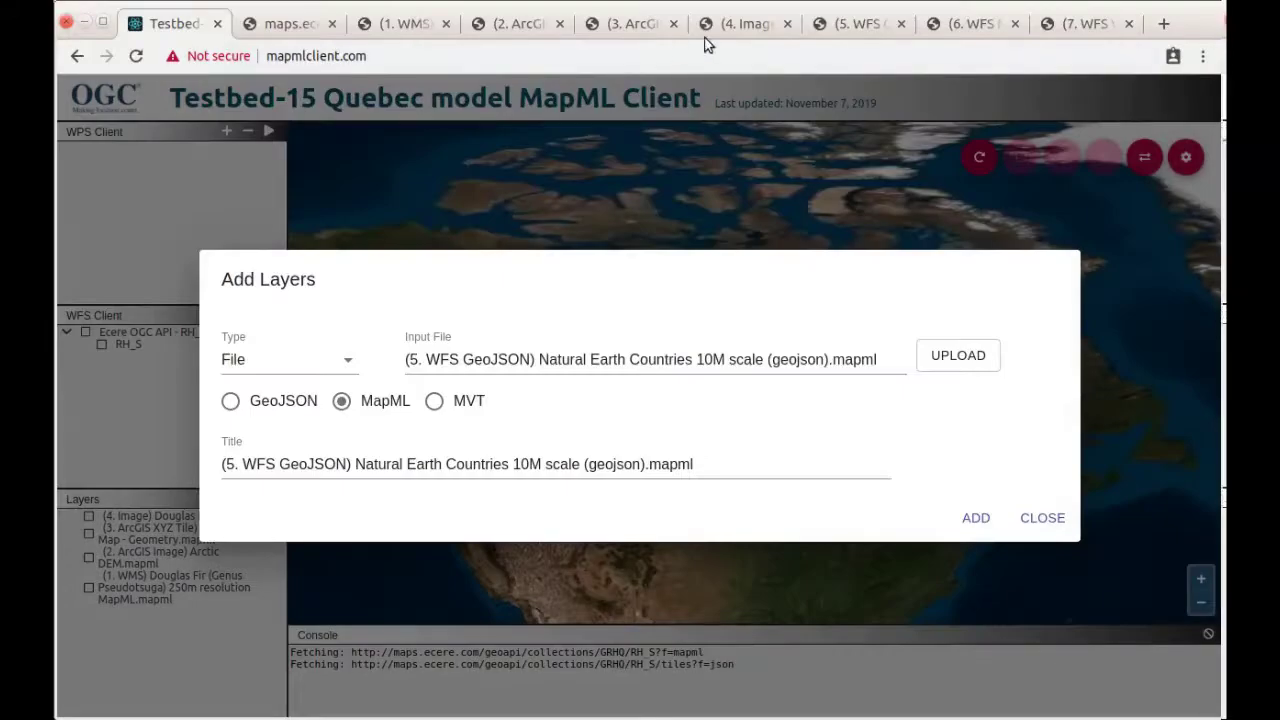
- Examine the active features link and its f=geojson parameter in the "(5. WFS GeoJSON)" countries document, and return to the map client
{"action": "left_click", "coordinate": [857, 30]}
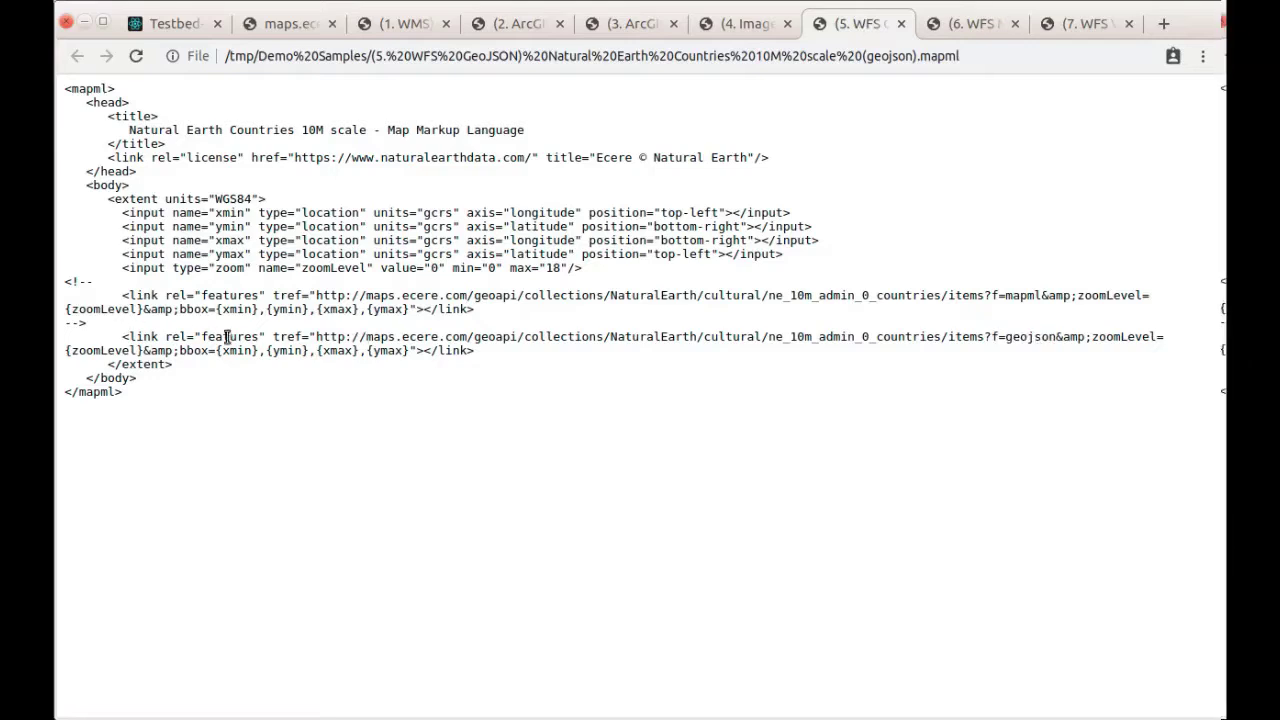
{"action": "left_click_drag", "start_coordinate": [200, 337], "coordinate": [168, 338]}
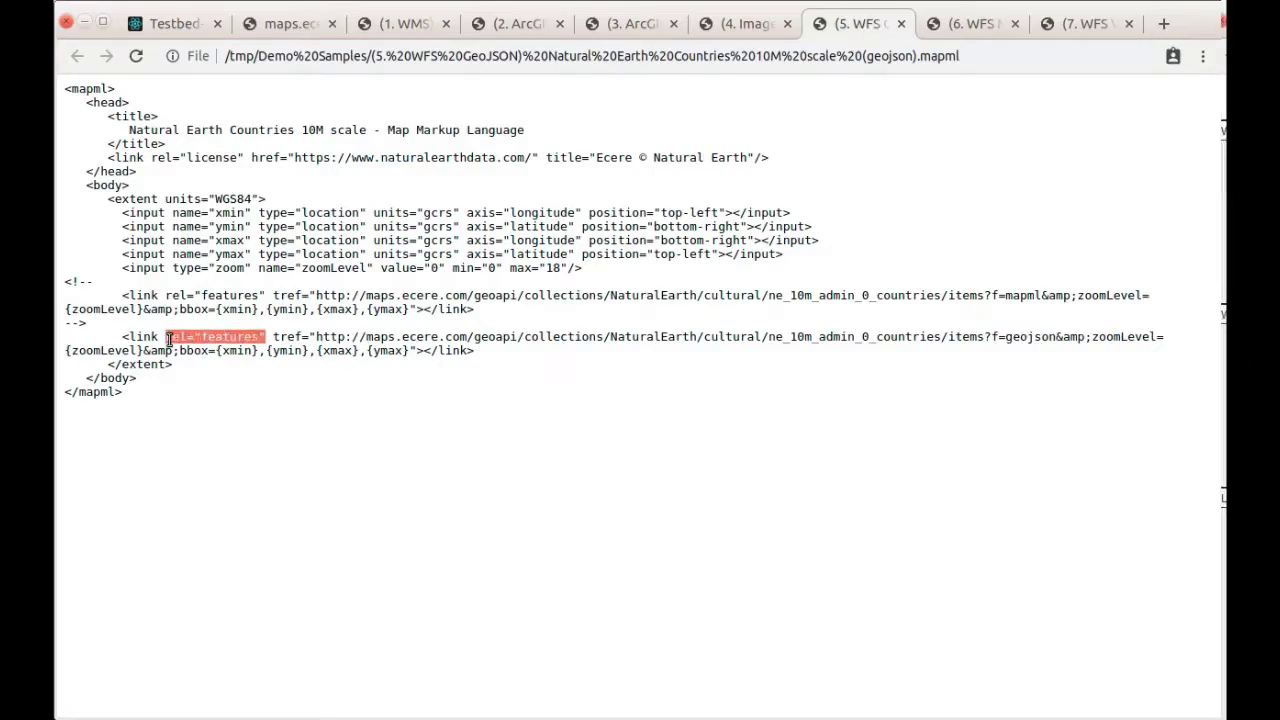
{"action": "left_click", "coordinate": [577, 349]}
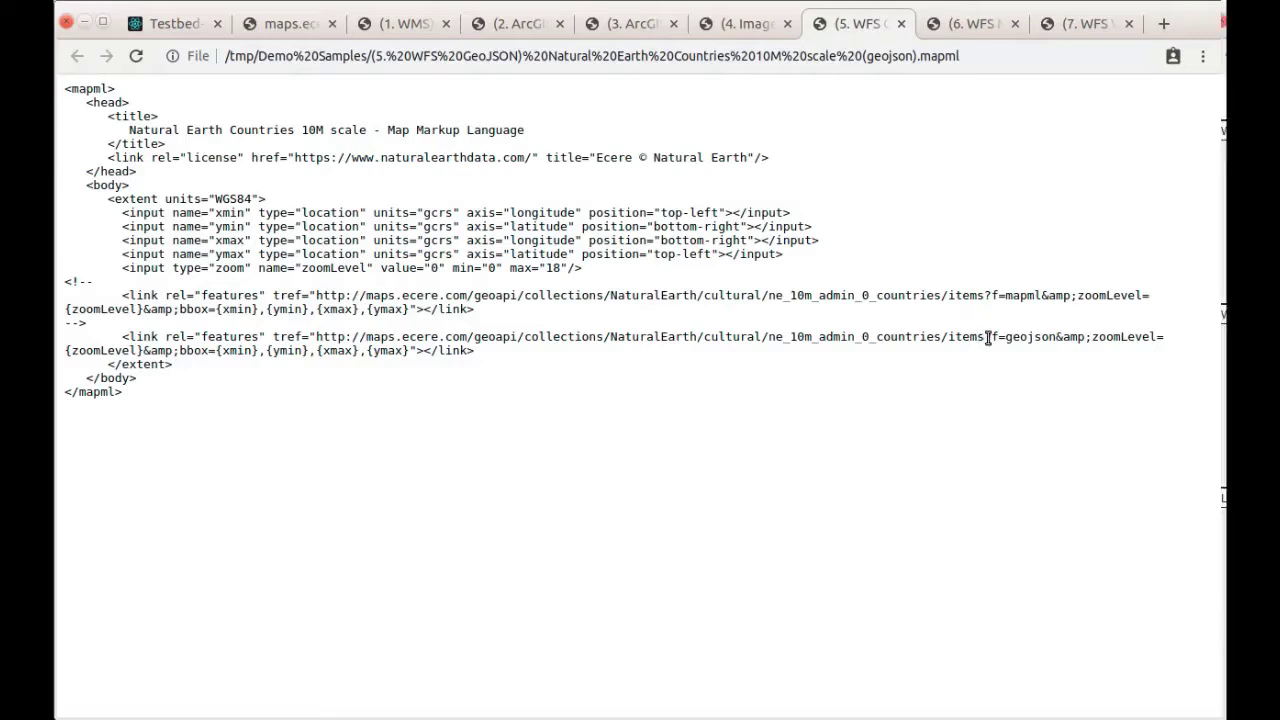
{"action": "left_click_drag", "start_coordinate": [986, 338], "coordinate": [1057, 341]}
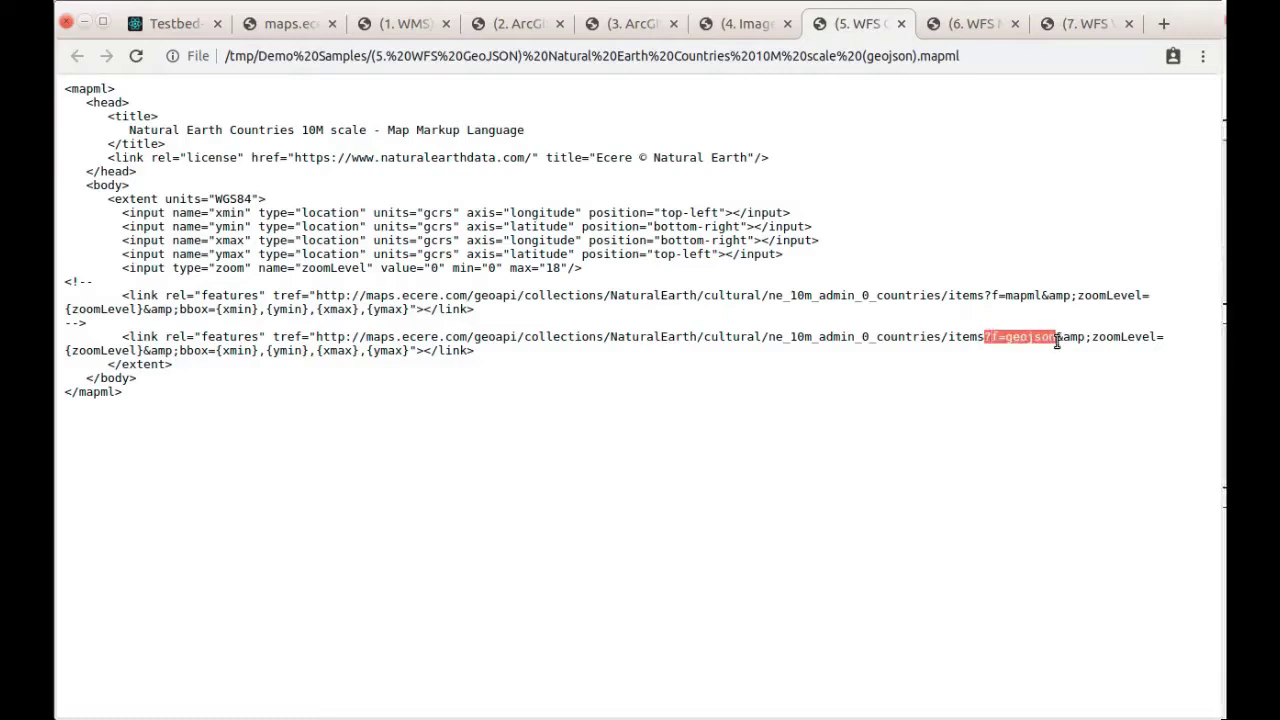
{"action": "left_click", "coordinate": [855, 350]}
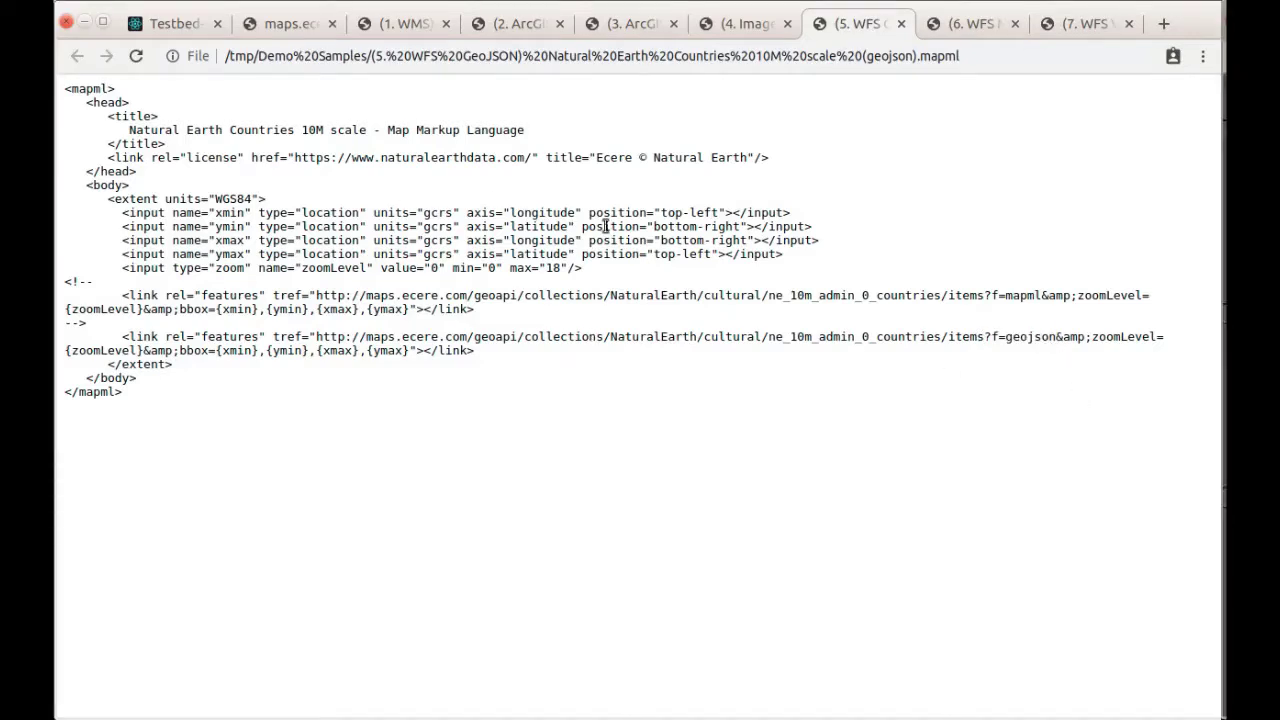
{"action": "left_click", "coordinate": [188, 26]}
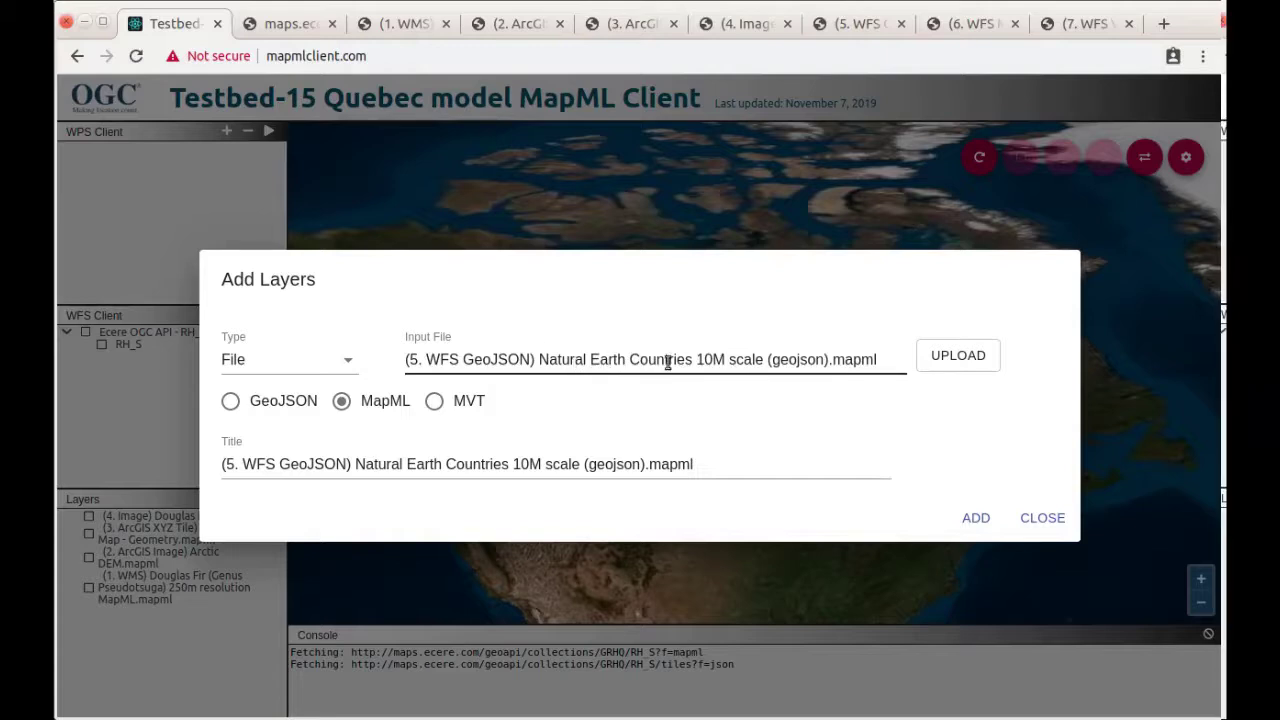
- Add the GeoJSON Natural Earth Countries layer and inspect the attributes of the Canada feature on the map
{"action": "left_click", "coordinate": [966, 520]}
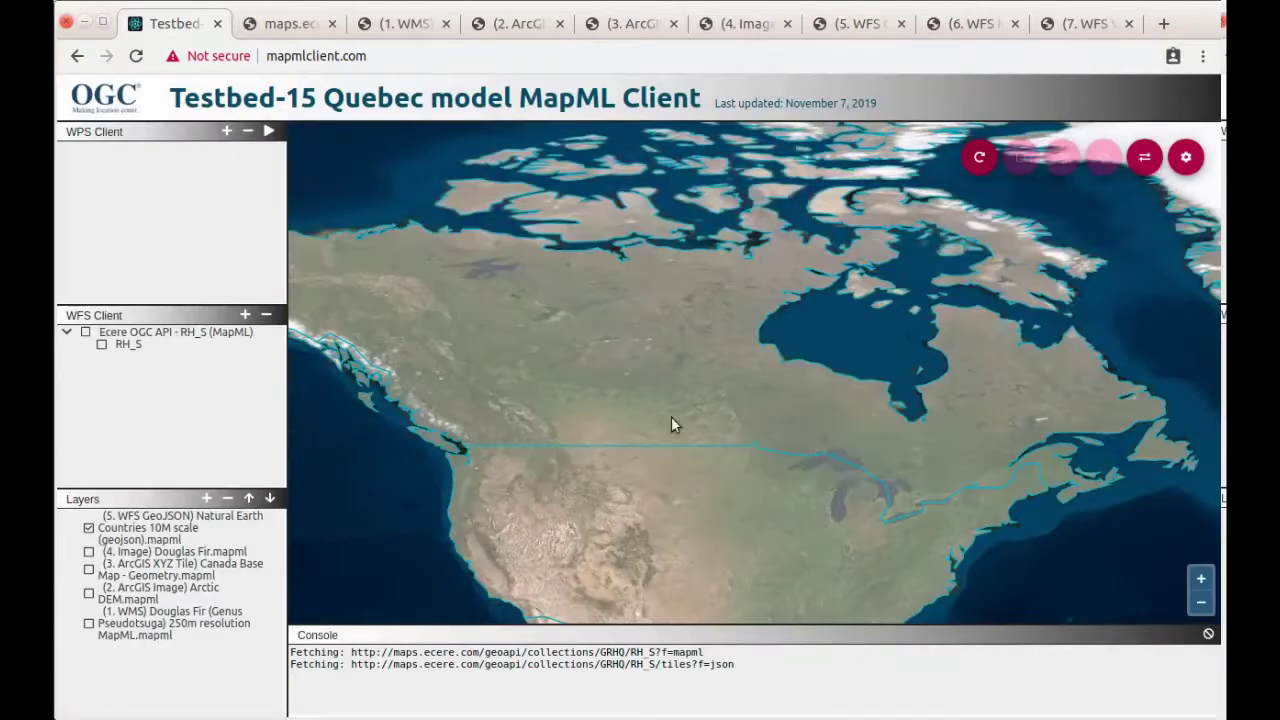
{"action": "left_click", "coordinate": [605, 401]}
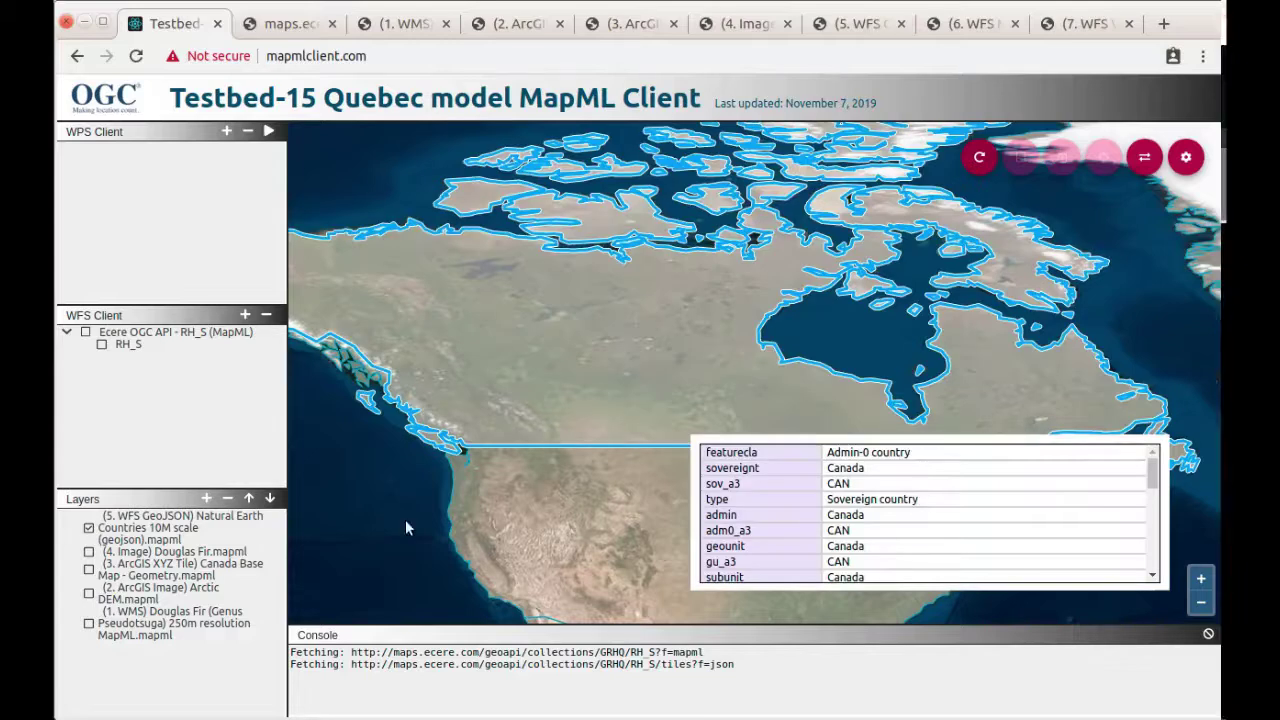
{"action": "left_click", "coordinate": [353, 522]}
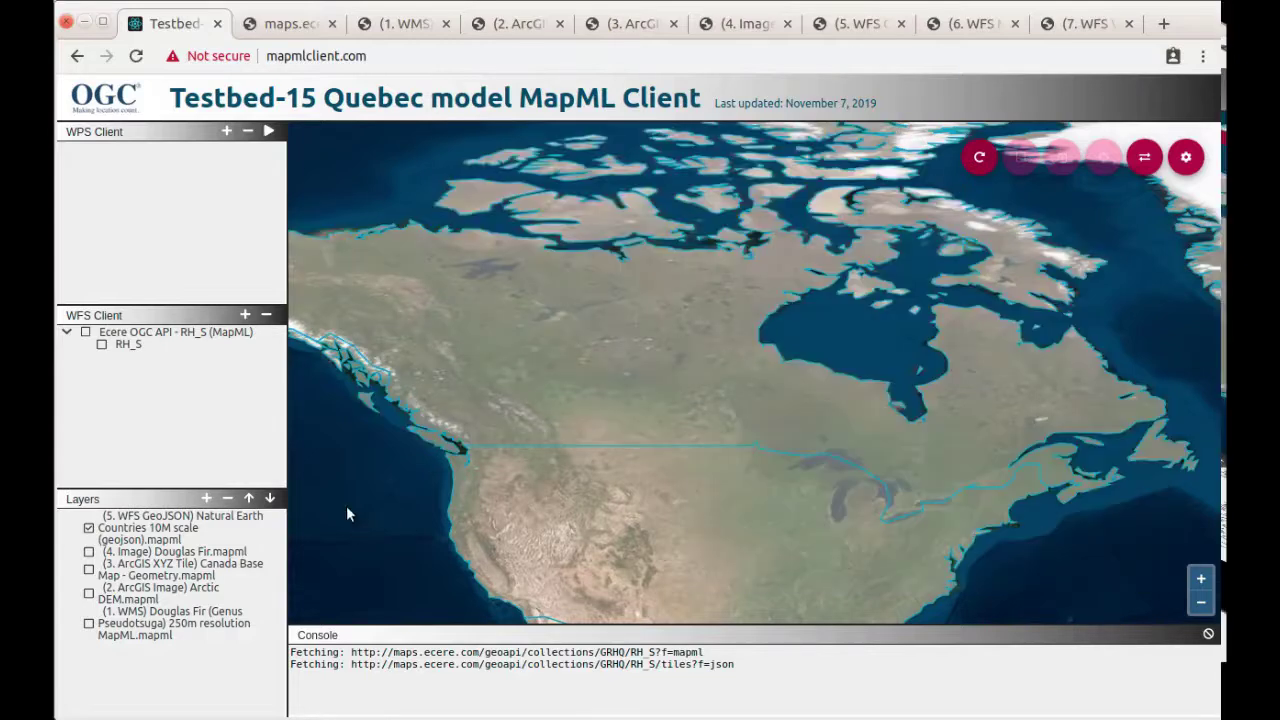
- Hide the GeoJSON countries layer and choose "(6. WFS MapML) Natural Earth Countries 10M scale.mapml" as input for a new MapML layer
{"action": "left_click", "coordinate": [88, 528]}
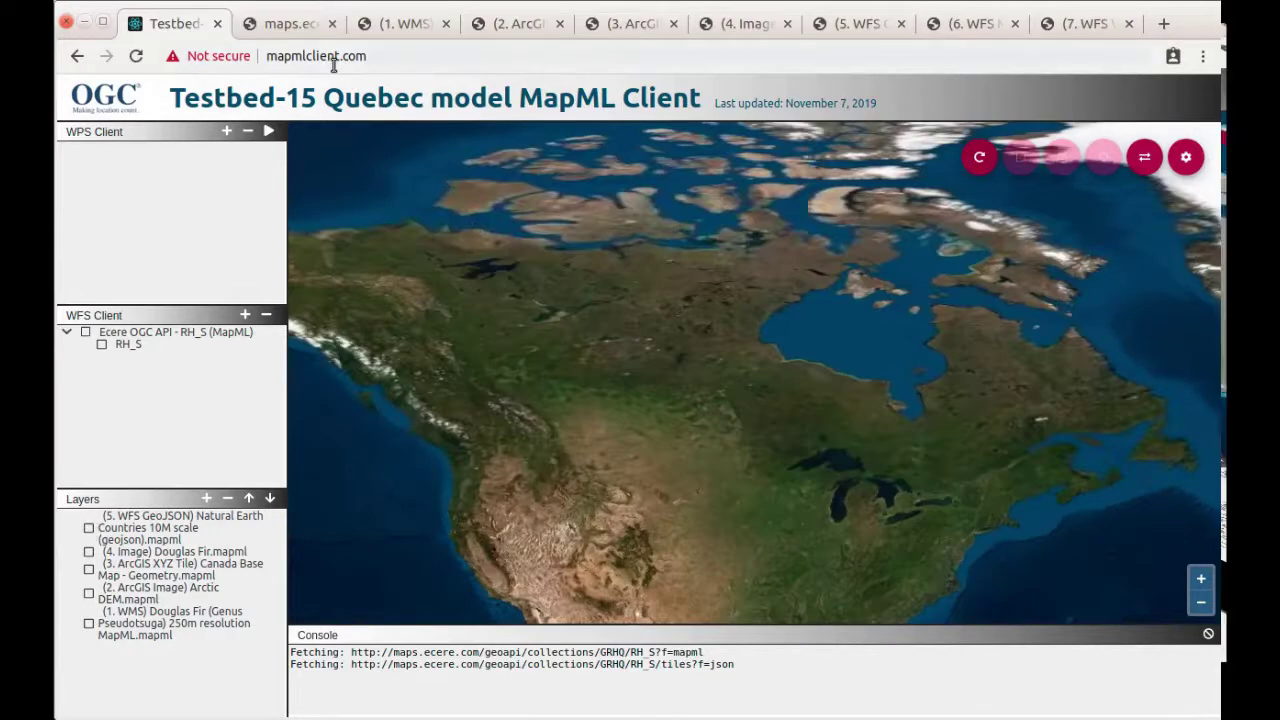
{"action": "left_click", "coordinate": [206, 498]}
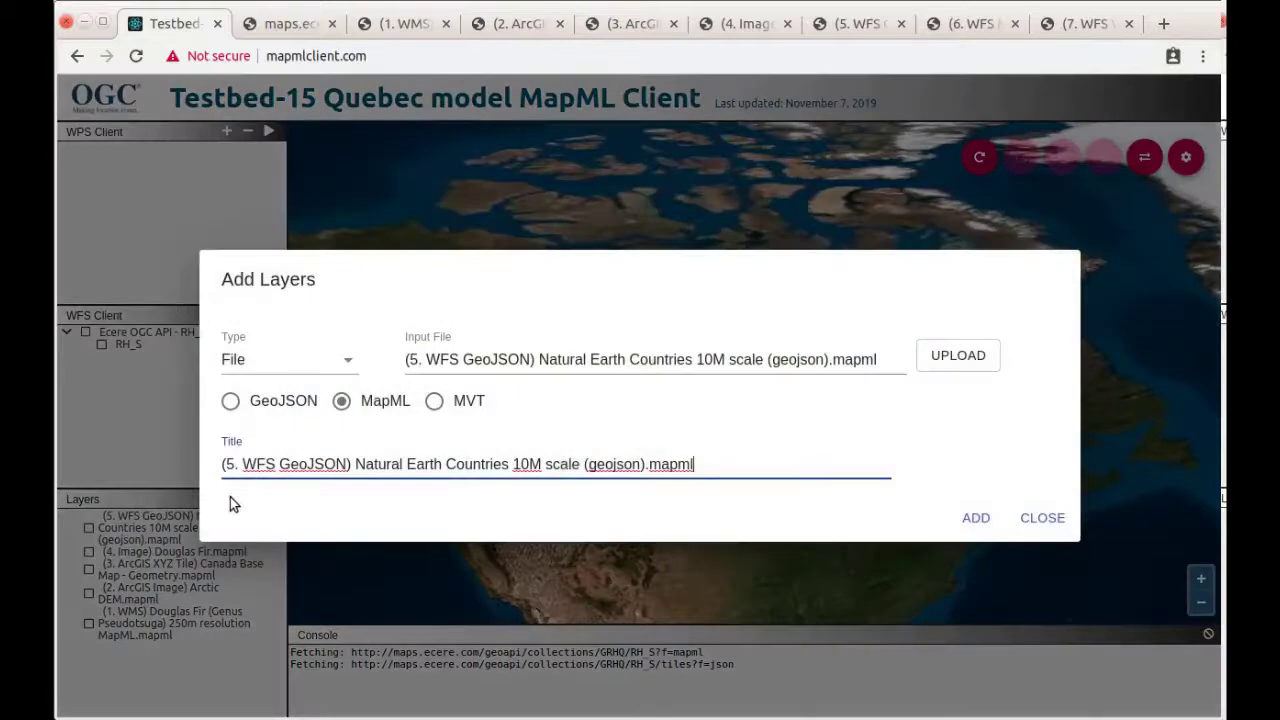
{"action": "left_click", "coordinate": [968, 362]}
{"action": "left_click", "coordinate": [484, 295]}
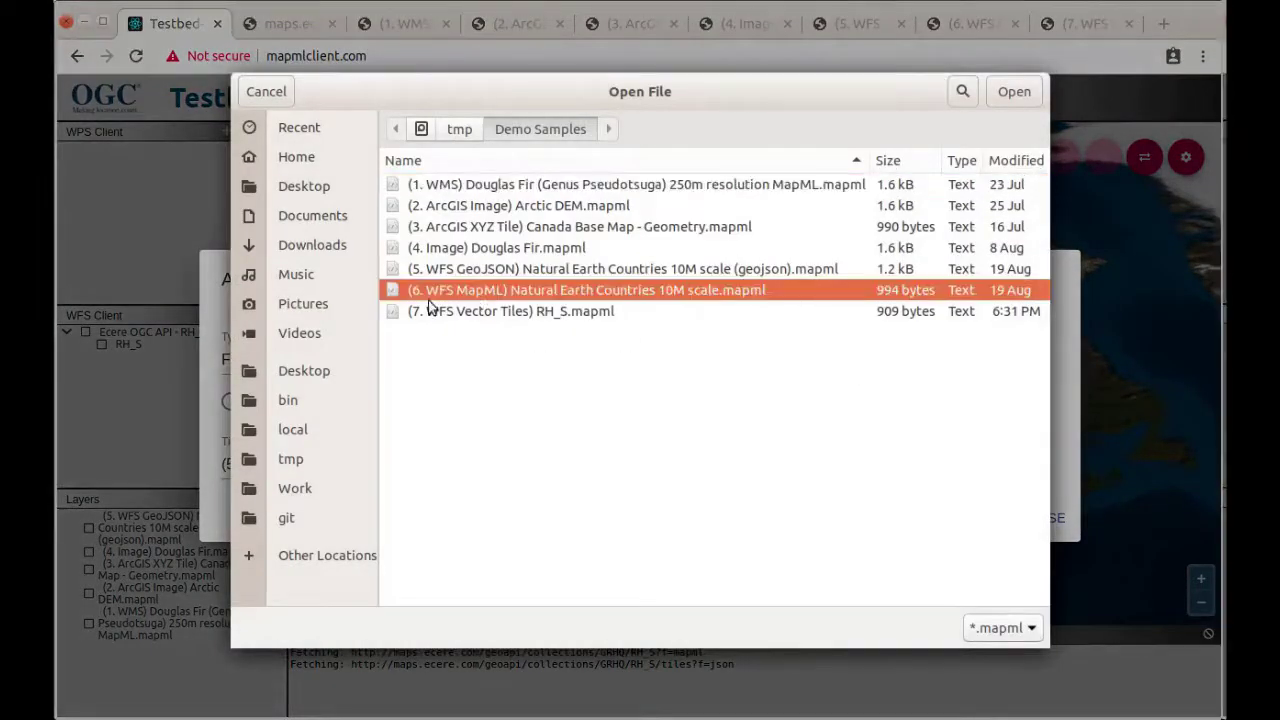
{"action": "double_click", "coordinate": [516, 297]}
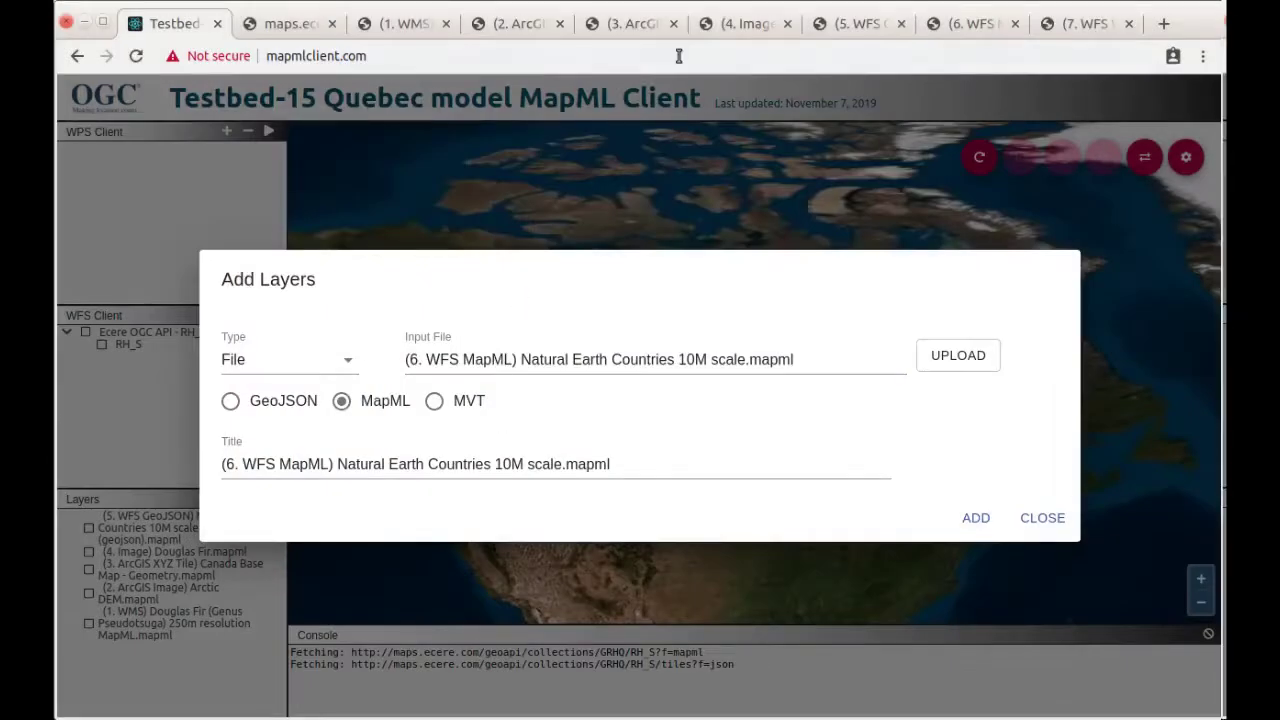
- Examine the features link and its f=mapml parameter in the "(6. WFS MapML)" countries document
{"action": "left_click", "coordinate": [935, 30]}
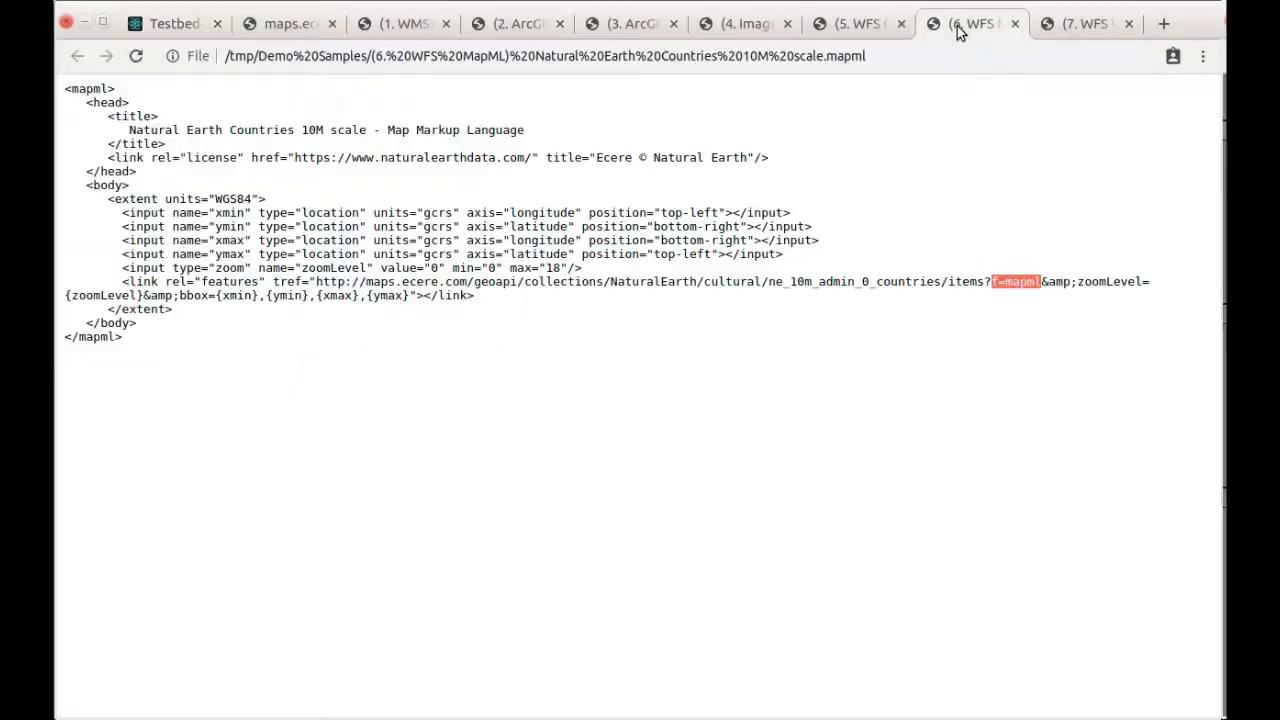
{"action": "left_click", "coordinate": [436, 298]}
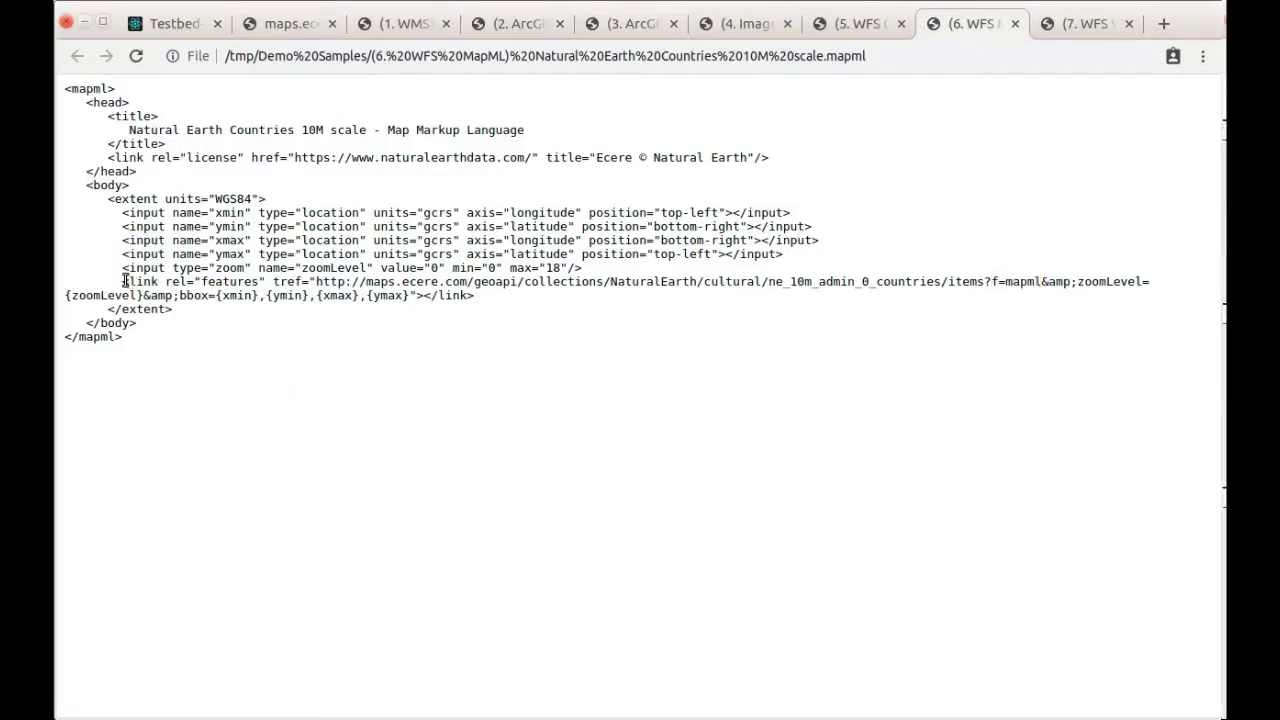
{"action": "left_click_drag", "start_coordinate": [126, 281], "coordinate": [480, 297]}
{"action": "left_click", "coordinate": [494, 300]}
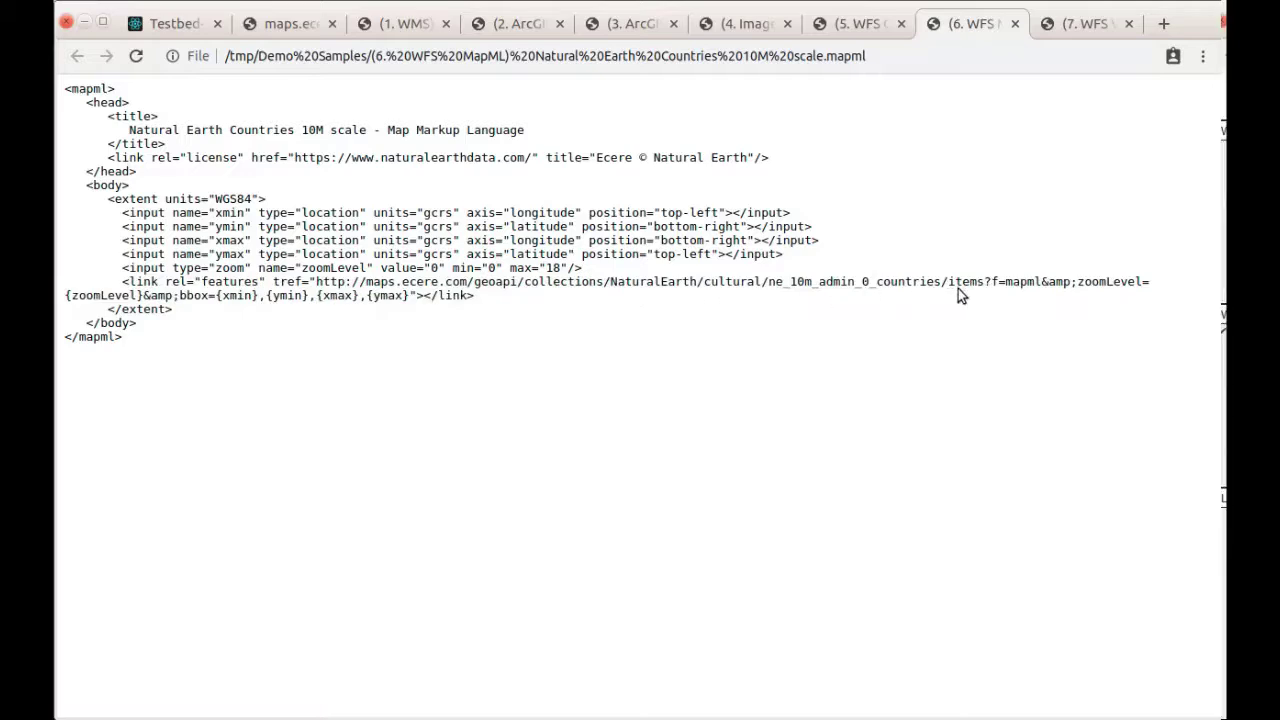
{"action": "left_click_drag", "start_coordinate": [987, 283], "coordinate": [1034, 283]}
{"action": "left_click", "coordinate": [709, 196]}
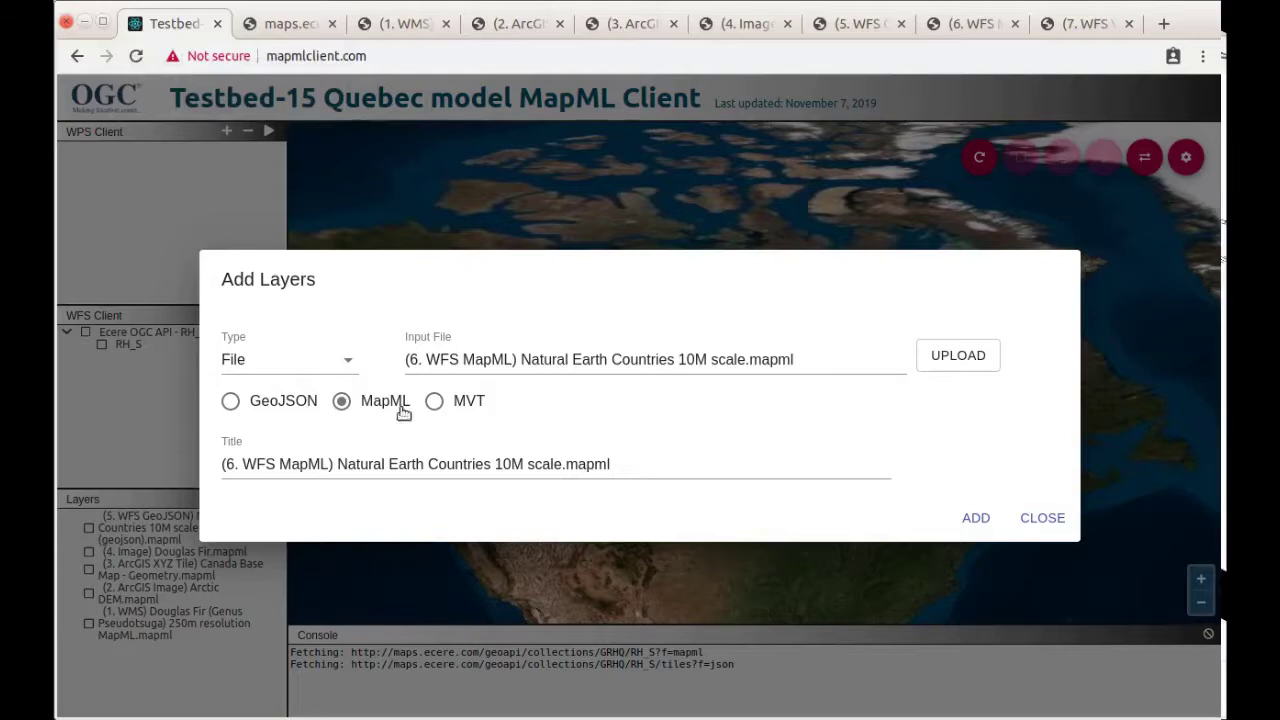
- Add the "(6. WFS MapML) Natural Earth Countries 10M scale.mapml" layer to the map client and hide it after viewing
{"action": "left_click", "coordinate": [978, 520]}
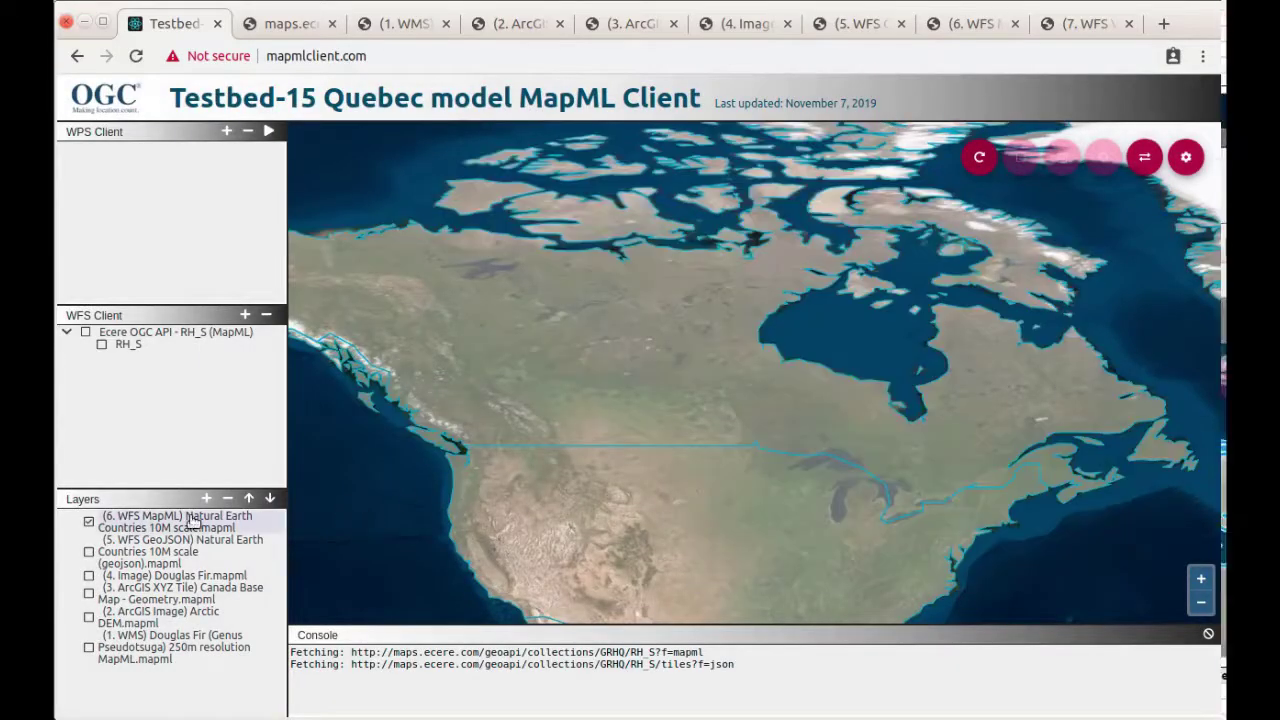
{"action": "left_click", "coordinate": [89, 521]}
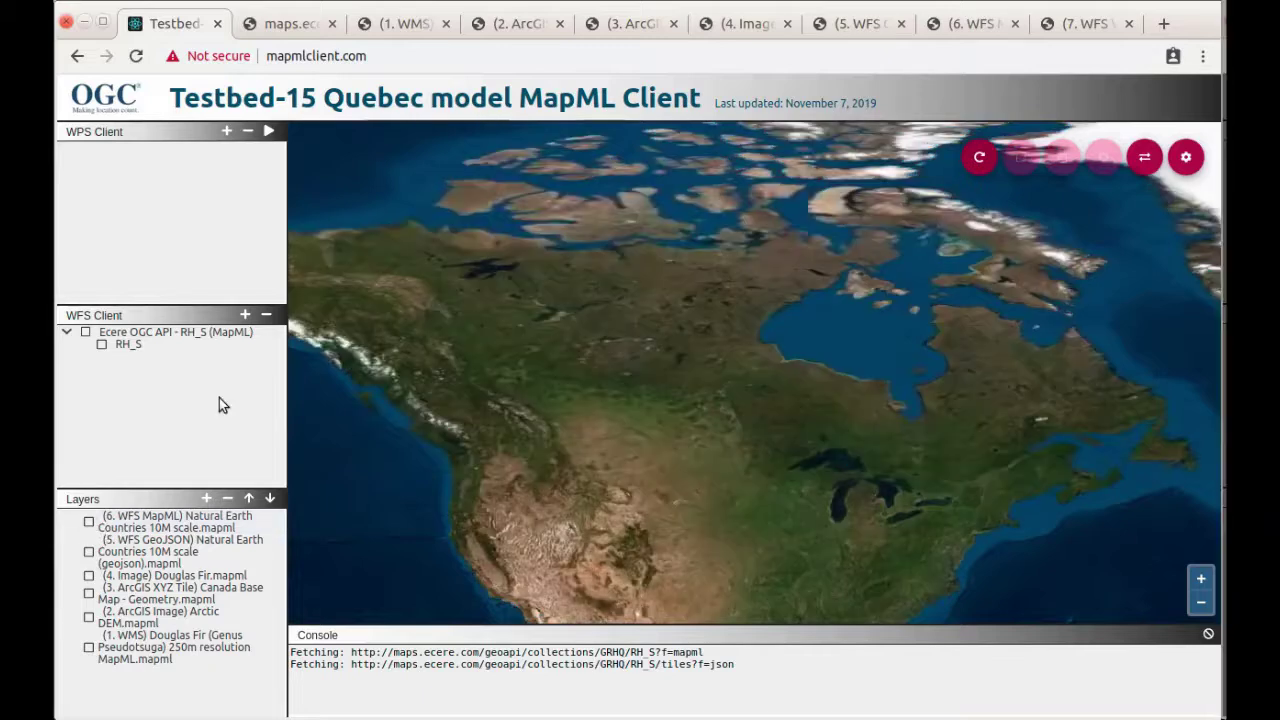
- Choose the sample file "(7. WFS Vector Tiles) RH_S.mapml" as input for a new MapML layer
{"action": "left_click", "coordinate": [201, 503]}
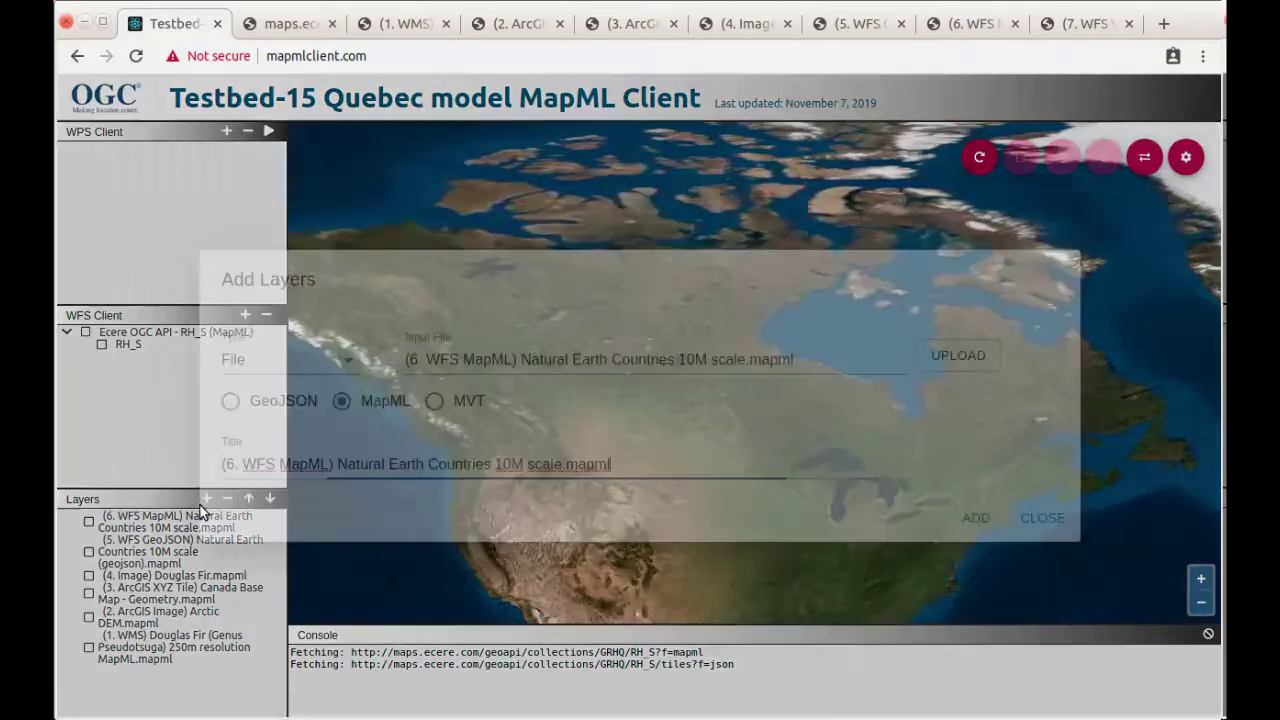
{"action": "left_click", "coordinate": [975, 370]}
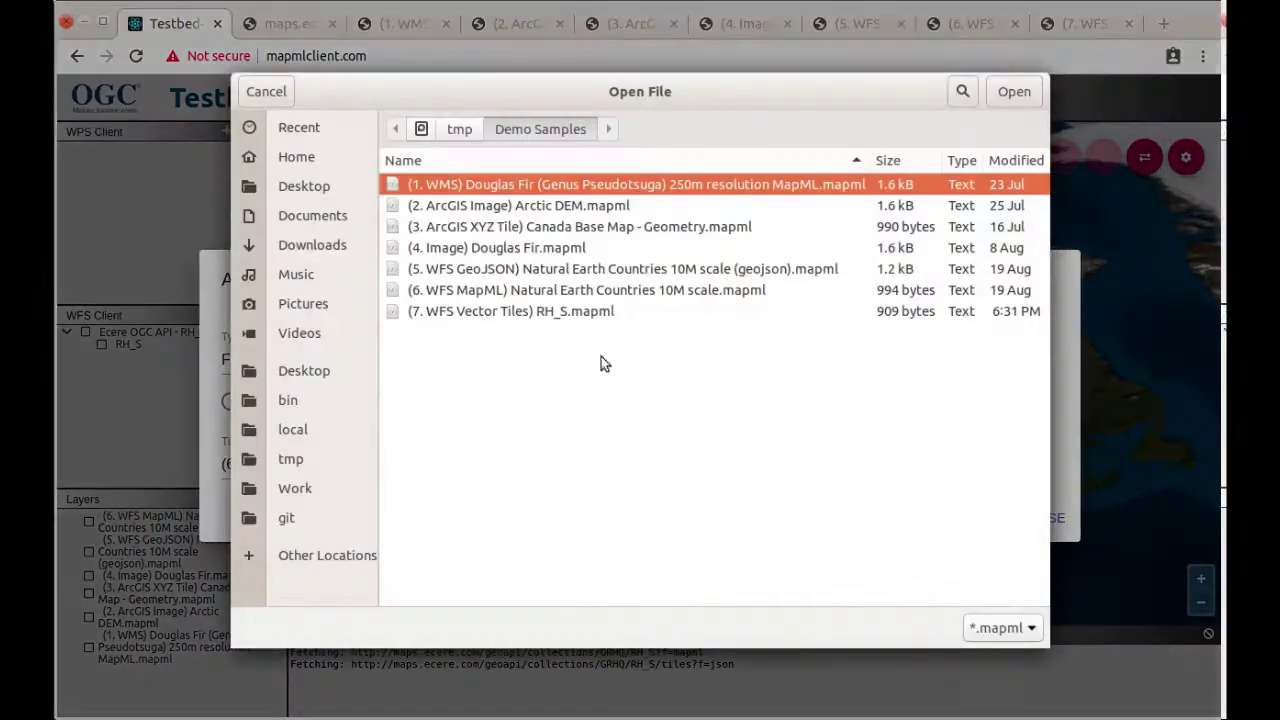
{"action": "left_click", "coordinate": [481, 312]}
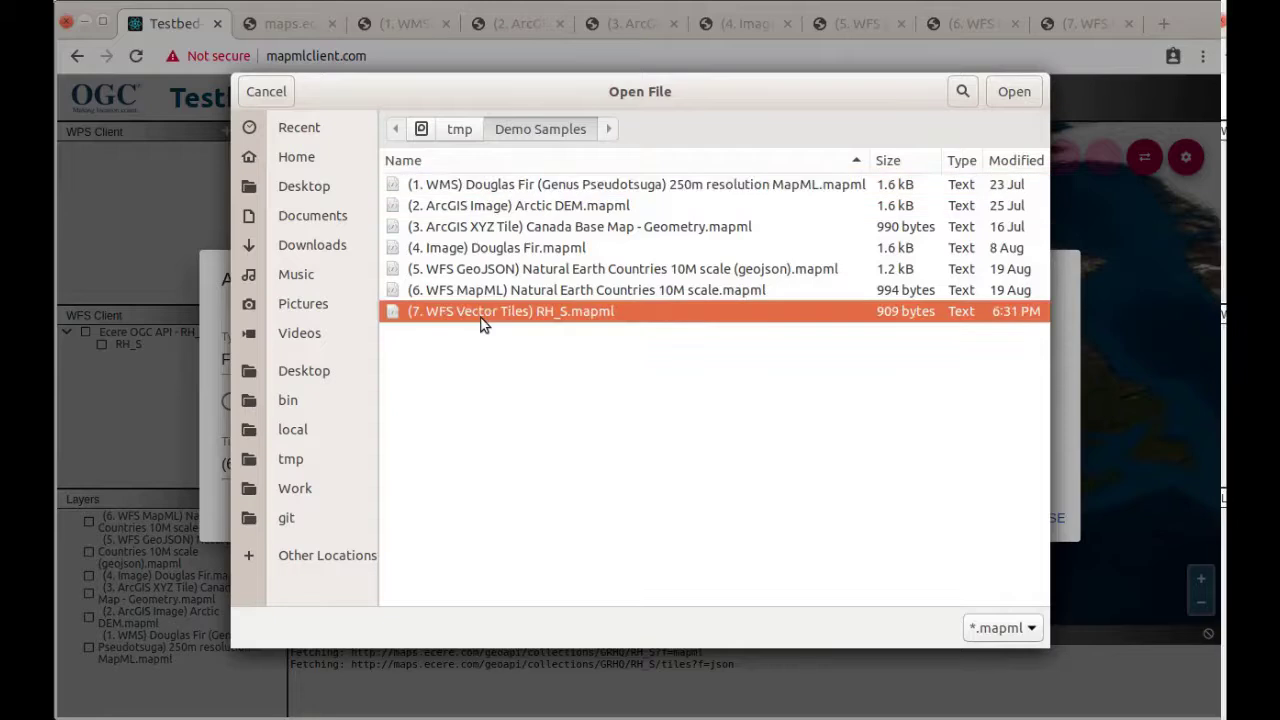
{"action": "double_click", "coordinate": [481, 312]}
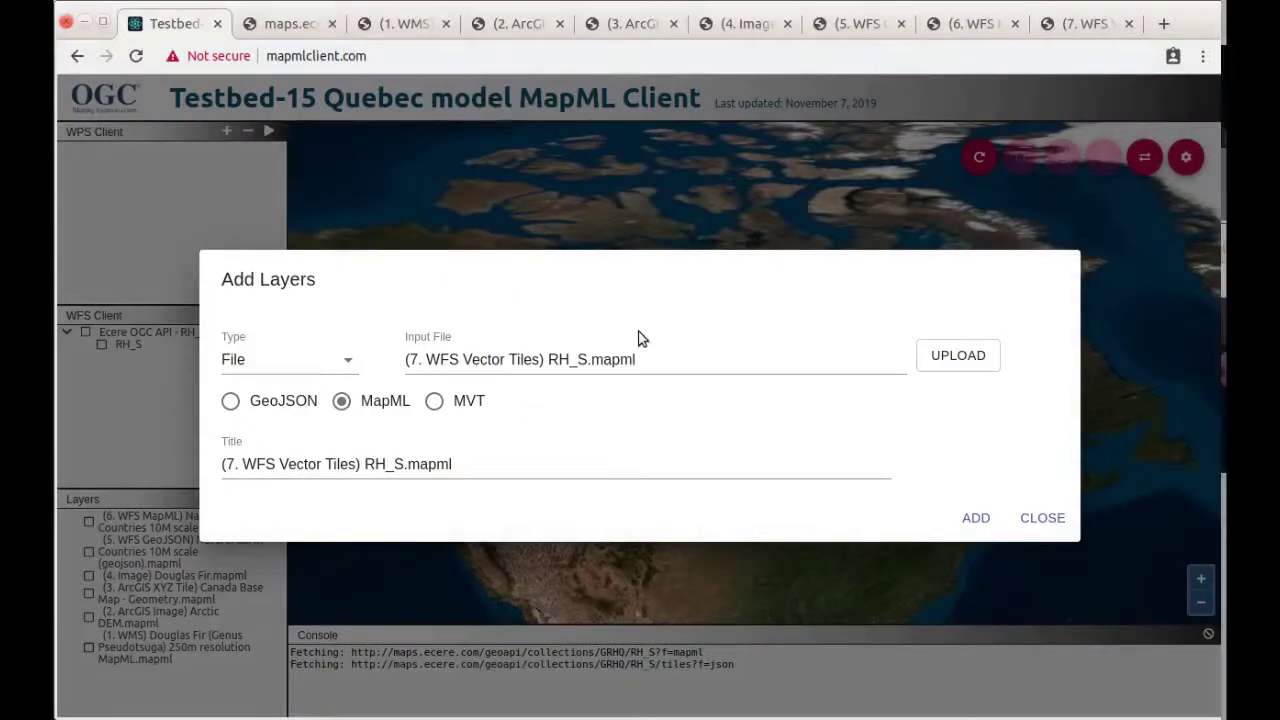
- Examine the tile link's rel, application/vnd.geo+json type and .json tiles path in the "(7. WFS Vector Tiles)" document, and return to the map client
{"action": "left_click", "coordinate": [1085, 23]}
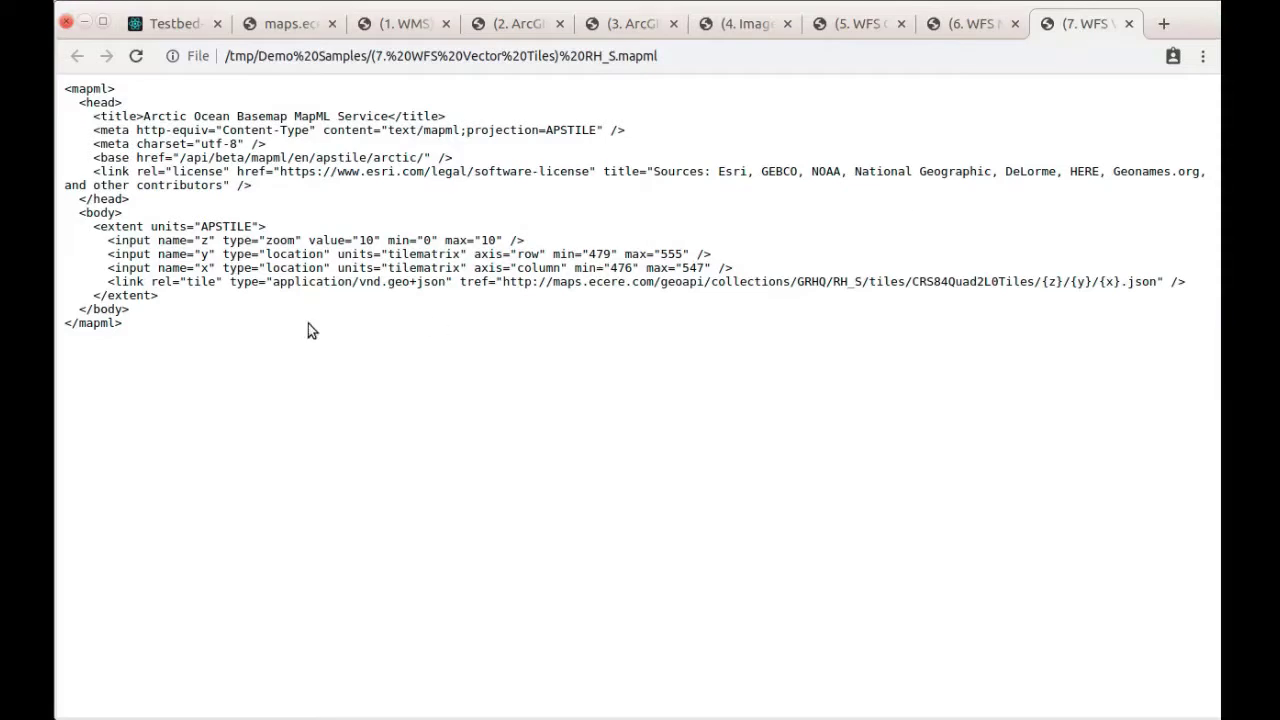
{"action": "double_click", "coordinate": [195, 281]}
{"action": "left_click", "coordinate": [229, 284]}
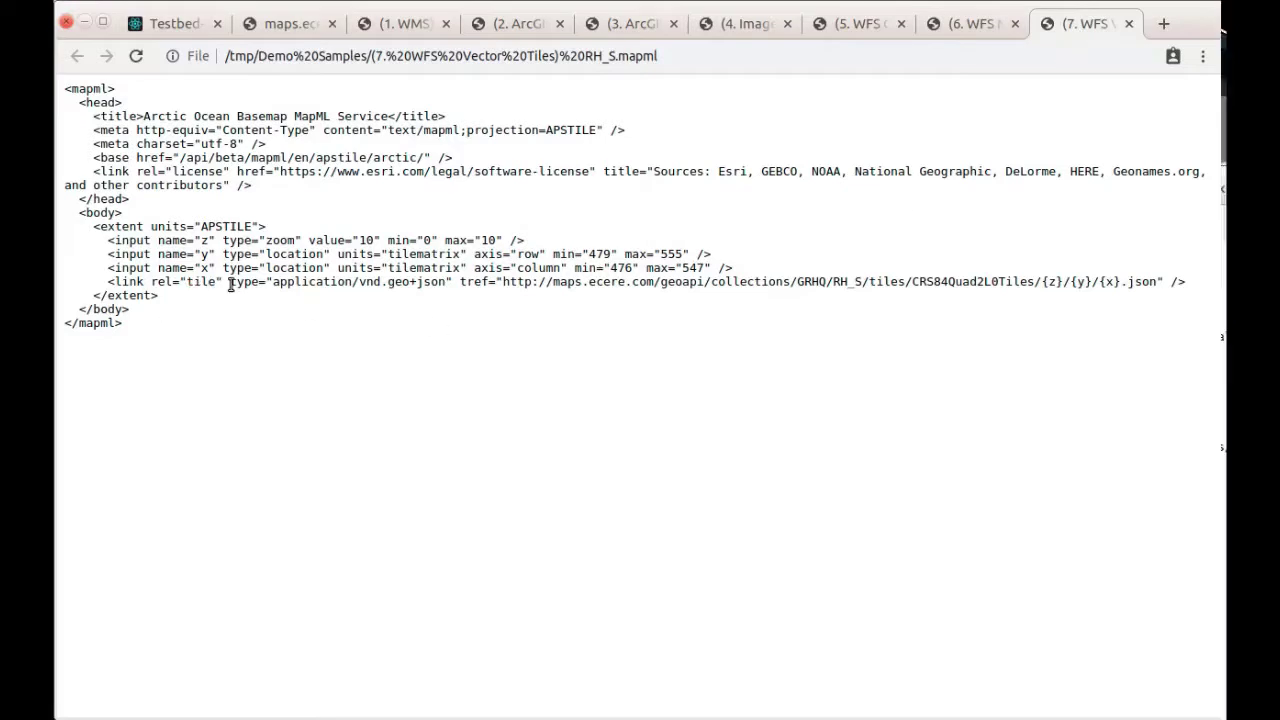
{"action": "left_click_drag", "start_coordinate": [229, 284], "coordinate": [453, 282]}
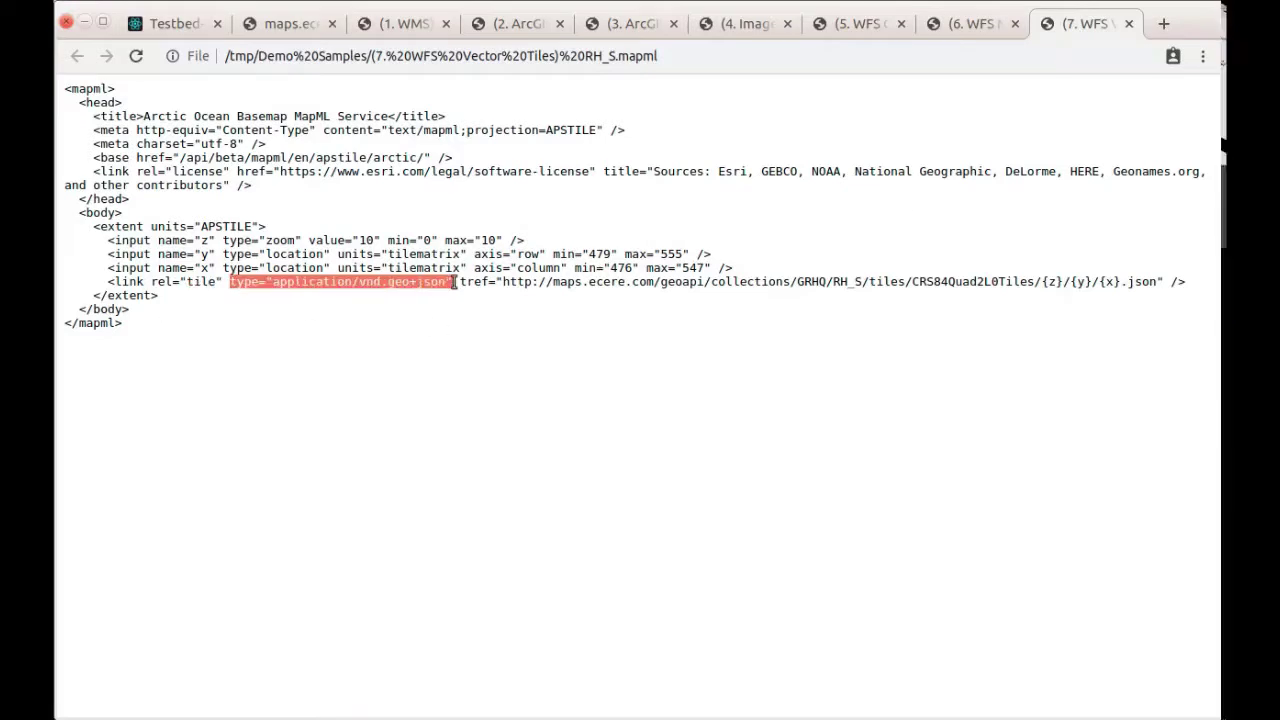
{"action": "left_click", "coordinate": [461, 340]}
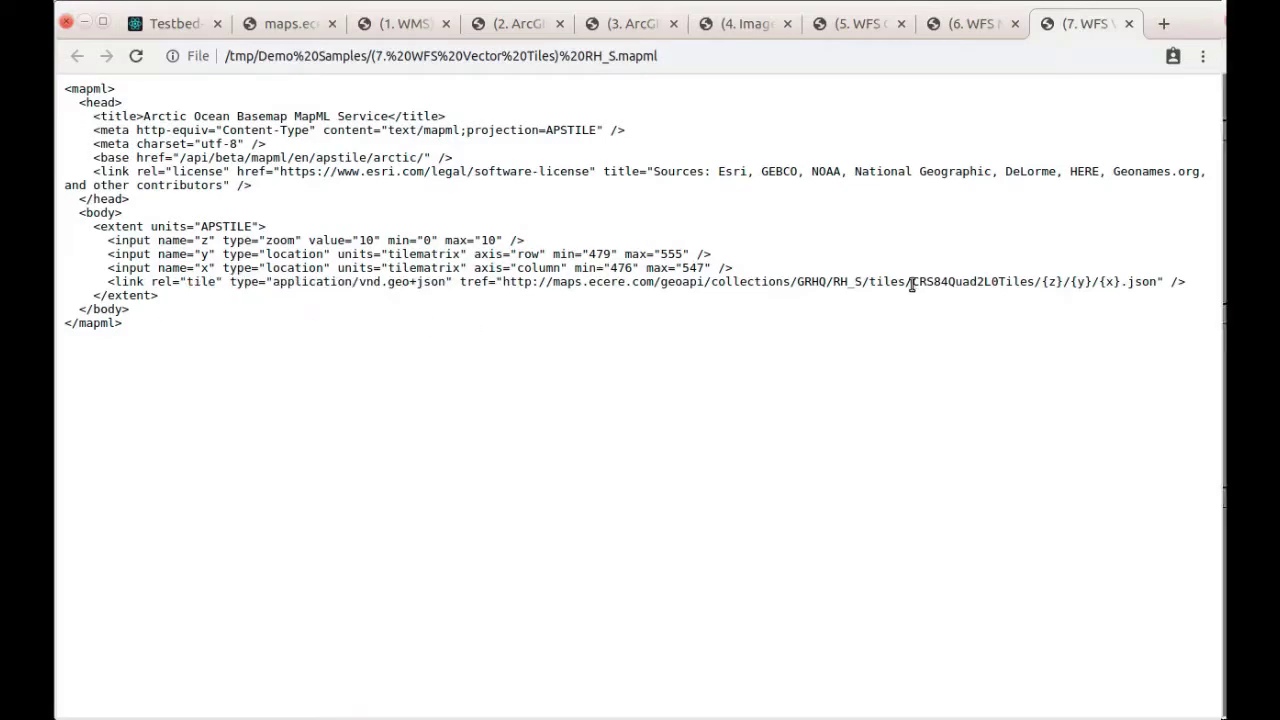
{"action": "left_click_drag", "start_coordinate": [869, 282], "coordinate": [1166, 282]}
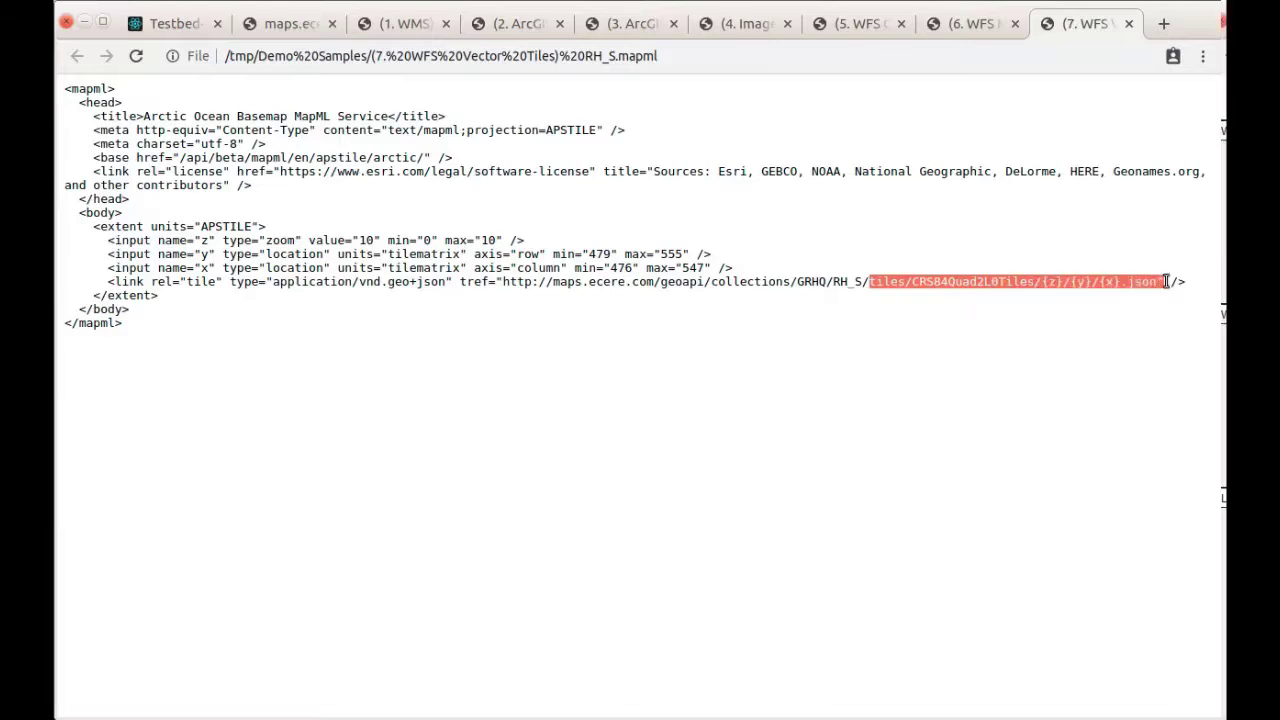
{"action": "left_click", "coordinate": [1160, 282]}
{"action": "double_click", "coordinate": [1144, 281]}
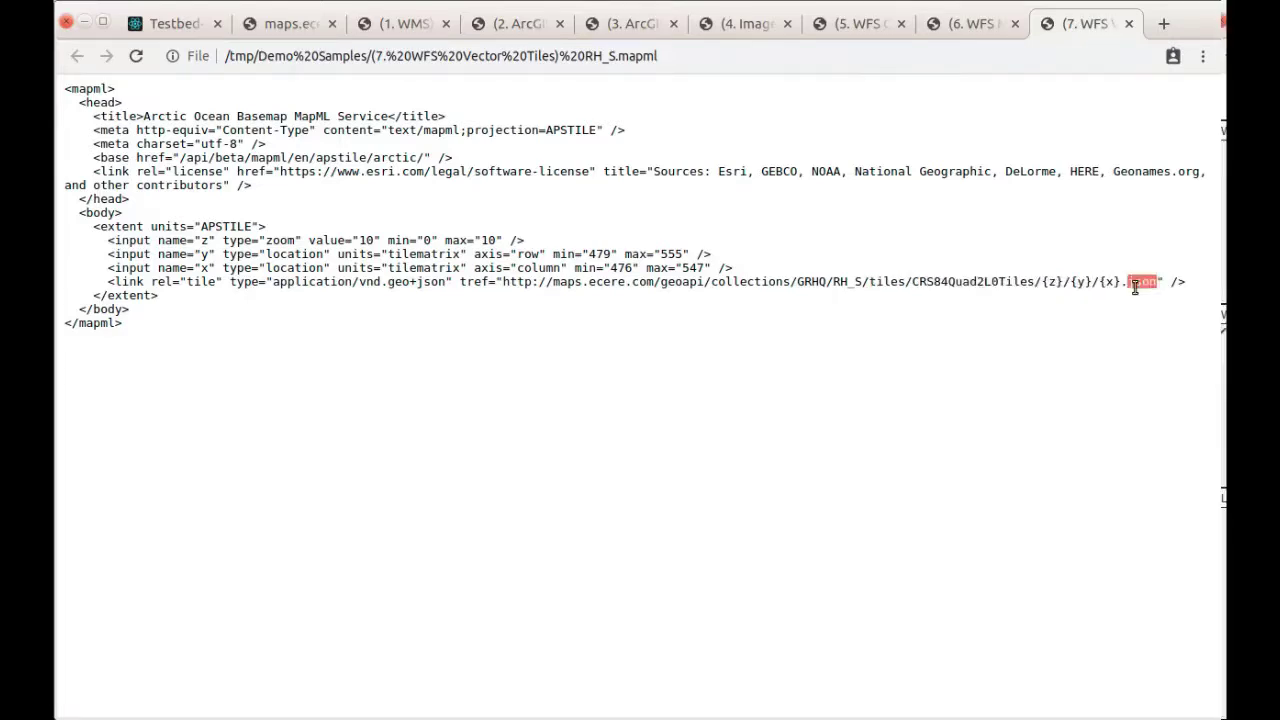
{"action": "left_click", "coordinate": [1121, 310]}
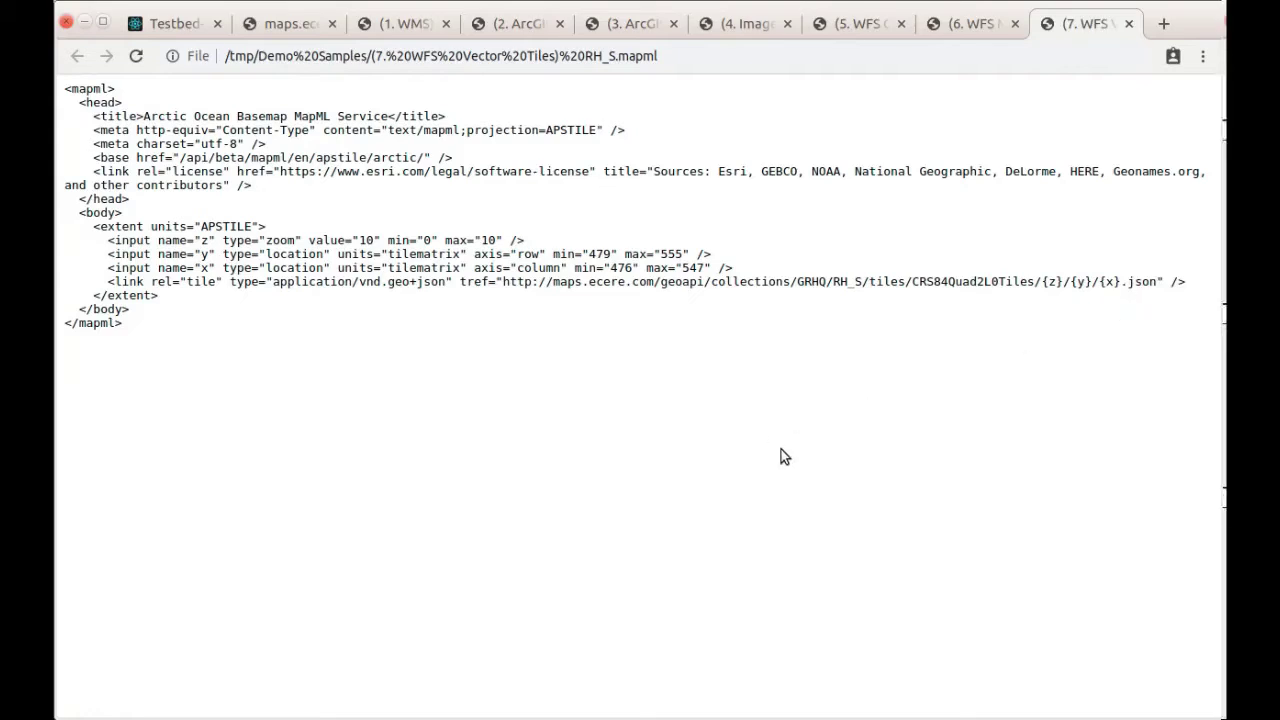
{"action": "left_click", "coordinate": [181, 23]}
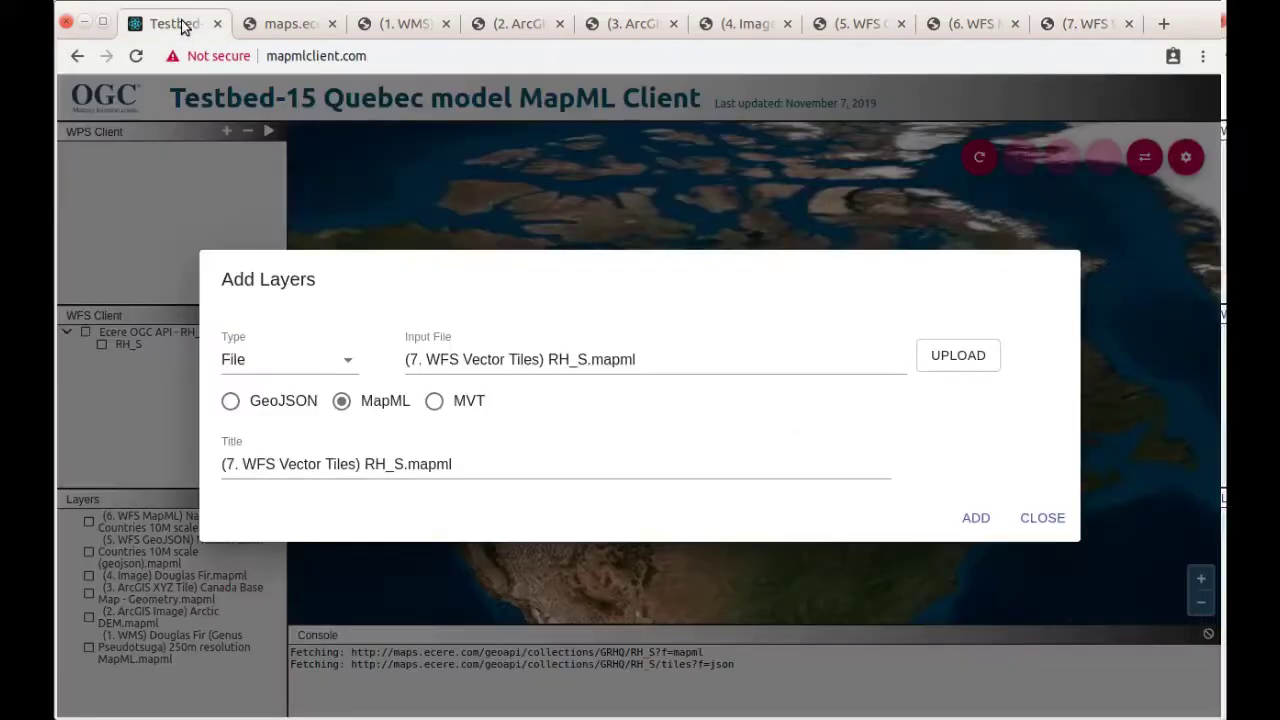
- Add the WFS Vector Tiles RH_S layer and inspect the attributes of a large lake in northern Quebec, closing its attribute table
{"action": "left_click", "coordinate": [975, 518]}
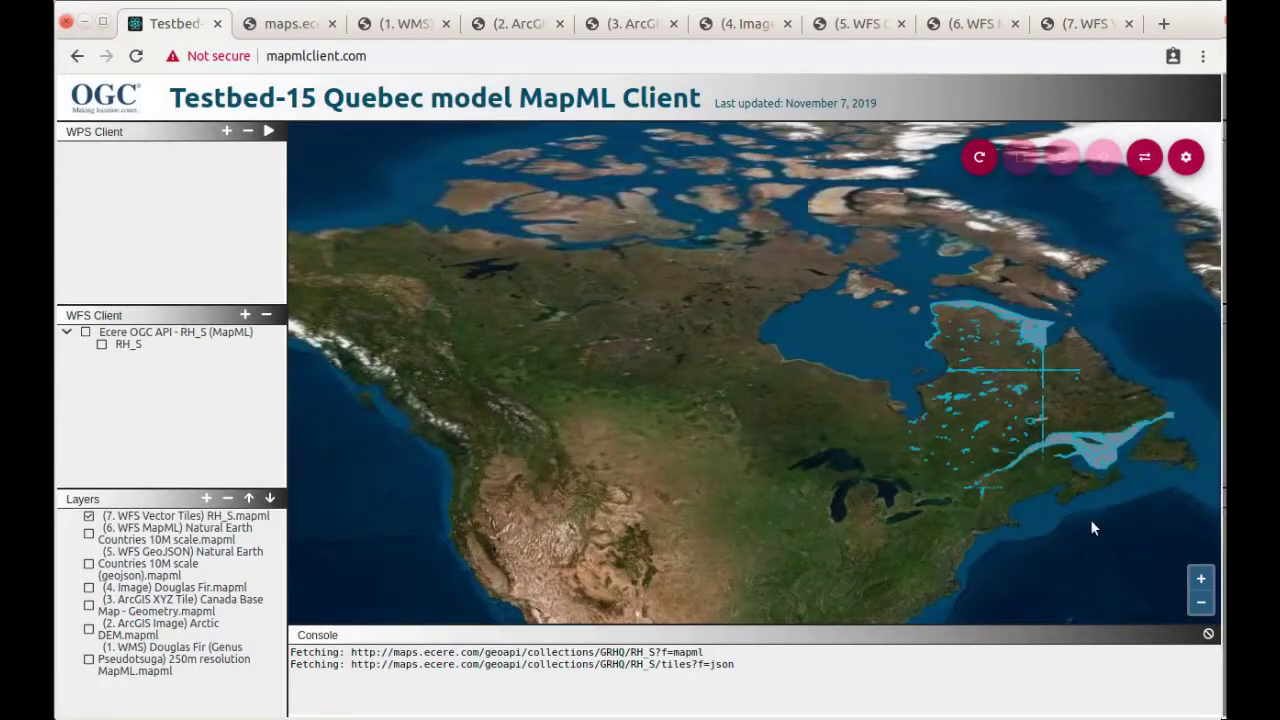
{"action": "left_click_drag", "start_coordinate": [1090, 521], "coordinate": [780, 514]}
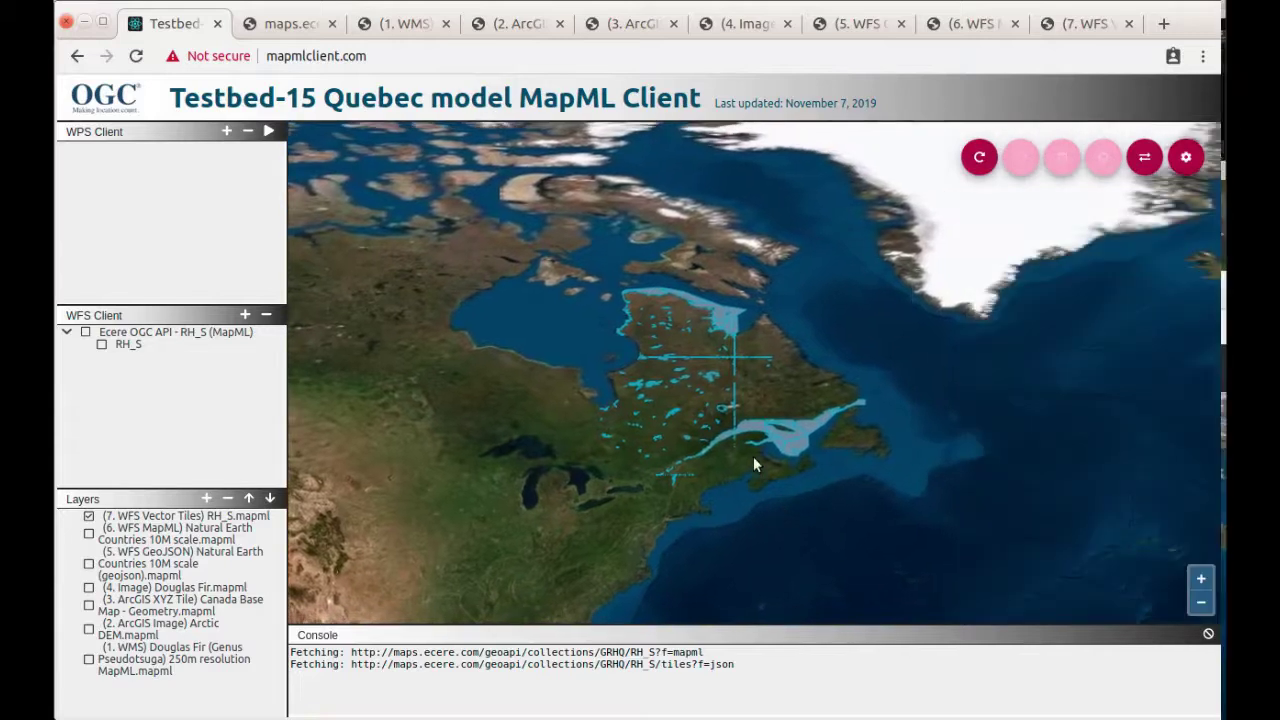
{"action": "scroll", "coordinate": [784, 476], "scroll_direction": "up", "scroll_amount": 2}
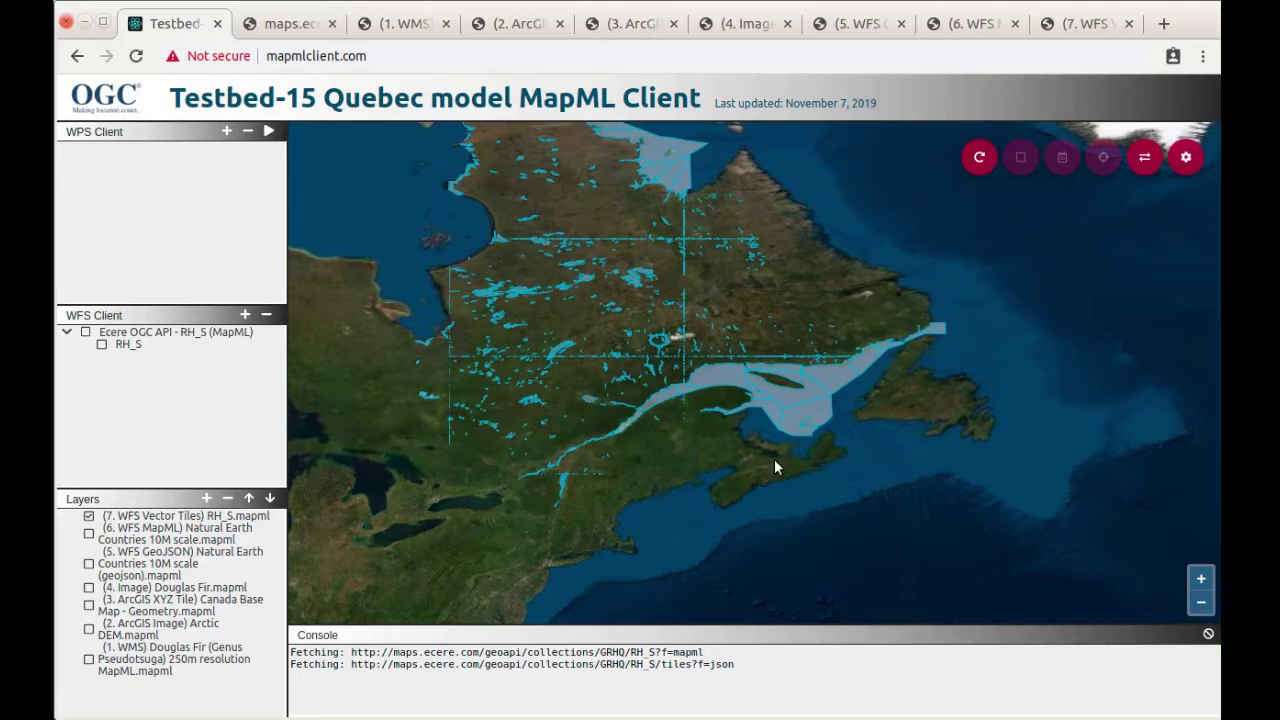
{"action": "scroll", "coordinate": [775, 461], "scroll_direction": "up", "scroll_amount": 2}
{"action": "left_click_drag", "start_coordinate": [654, 360], "coordinate": [817, 561]}
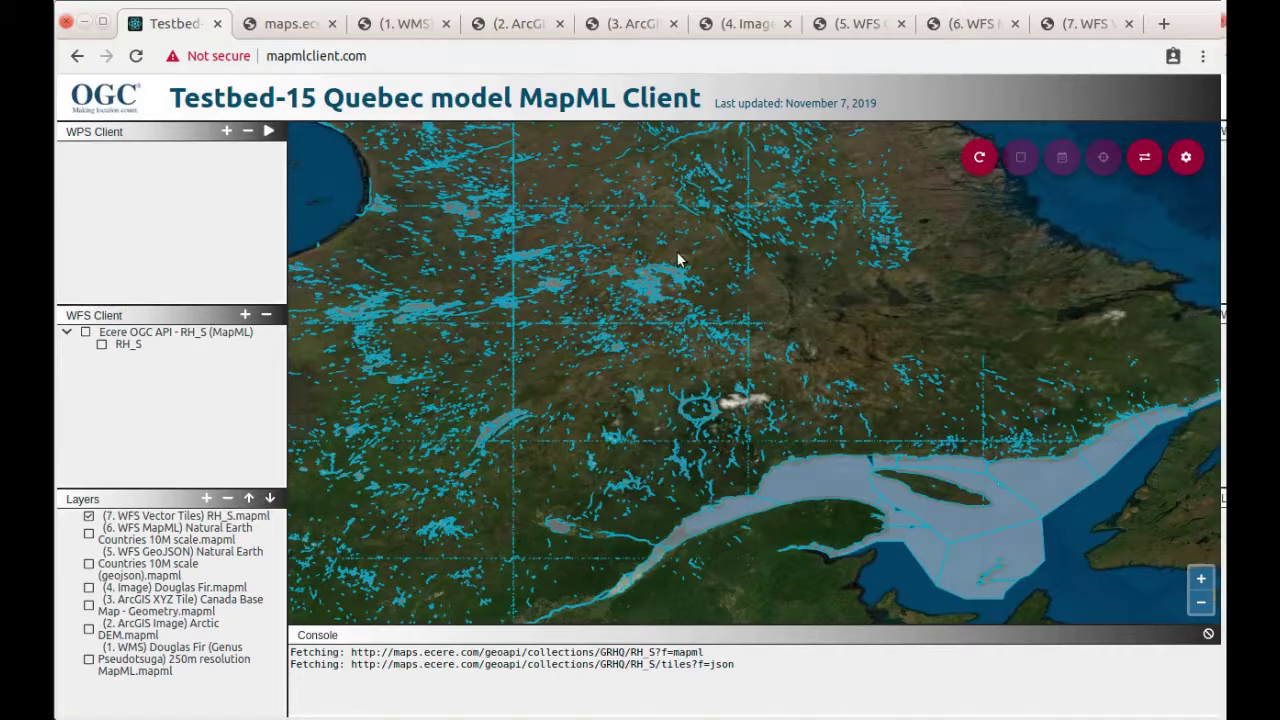
{"action": "left_click", "coordinate": [657, 292]}
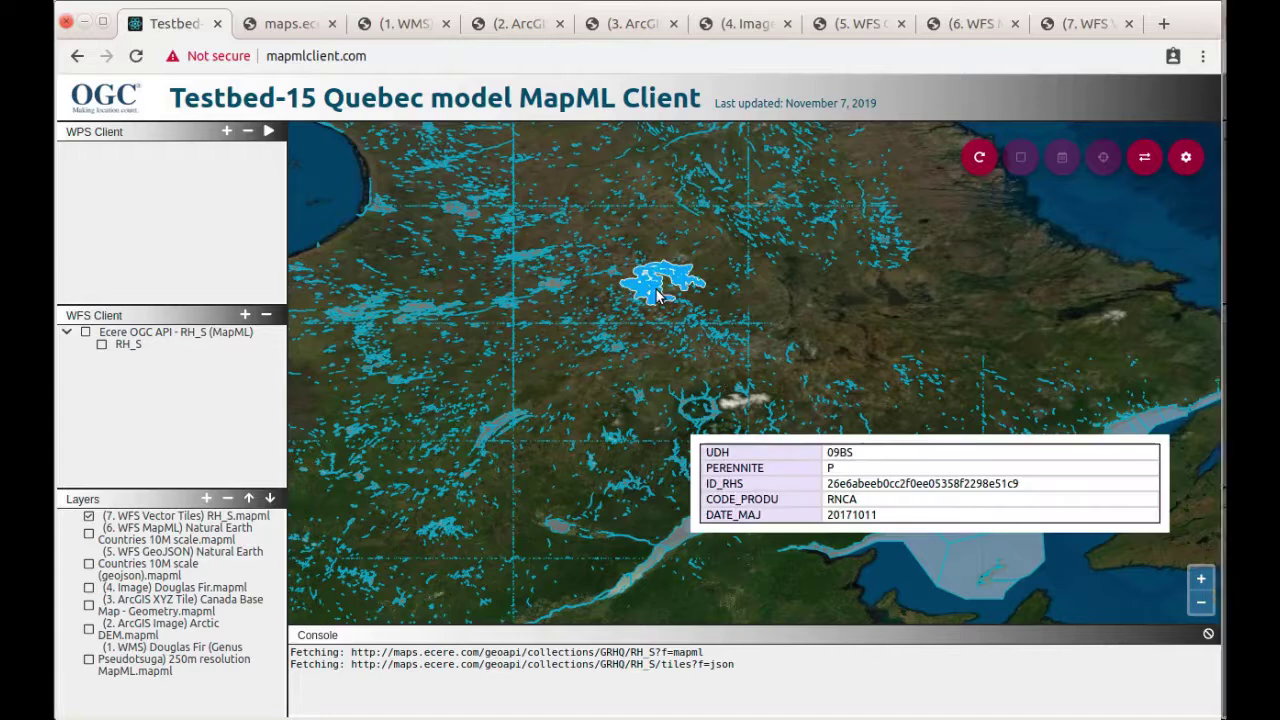
{"action": "left_click", "coordinate": [594, 389]}
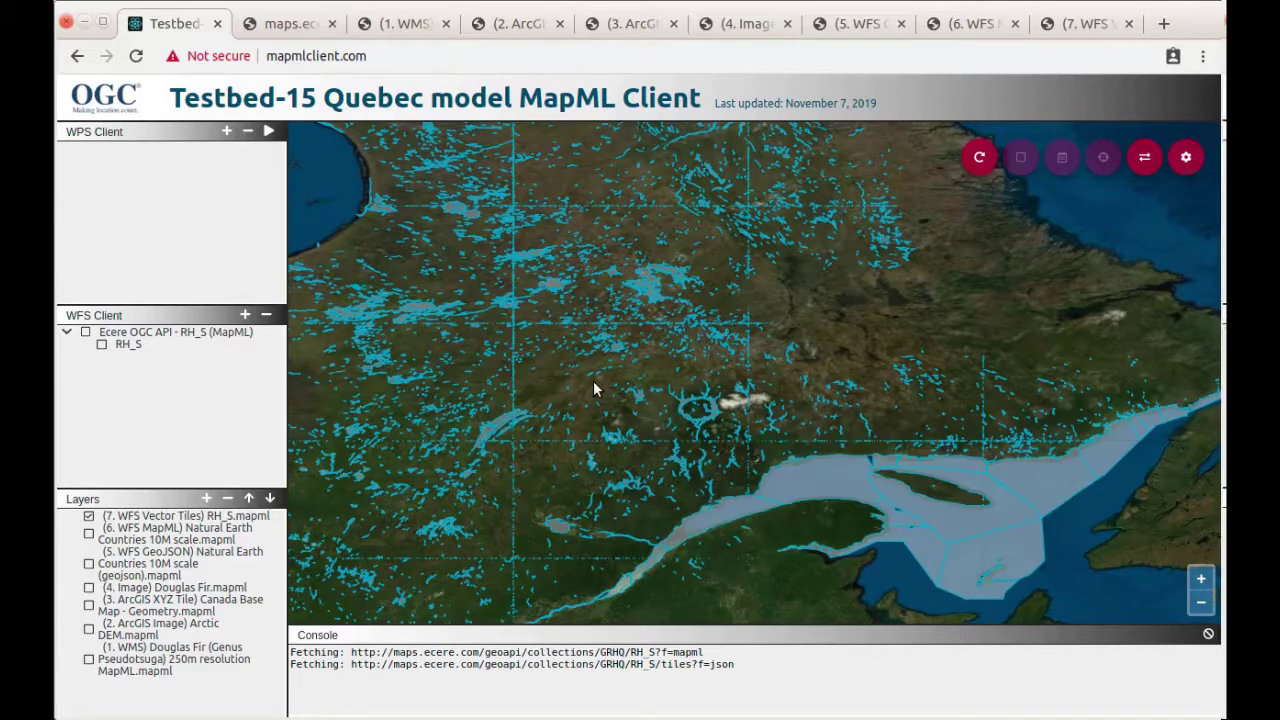